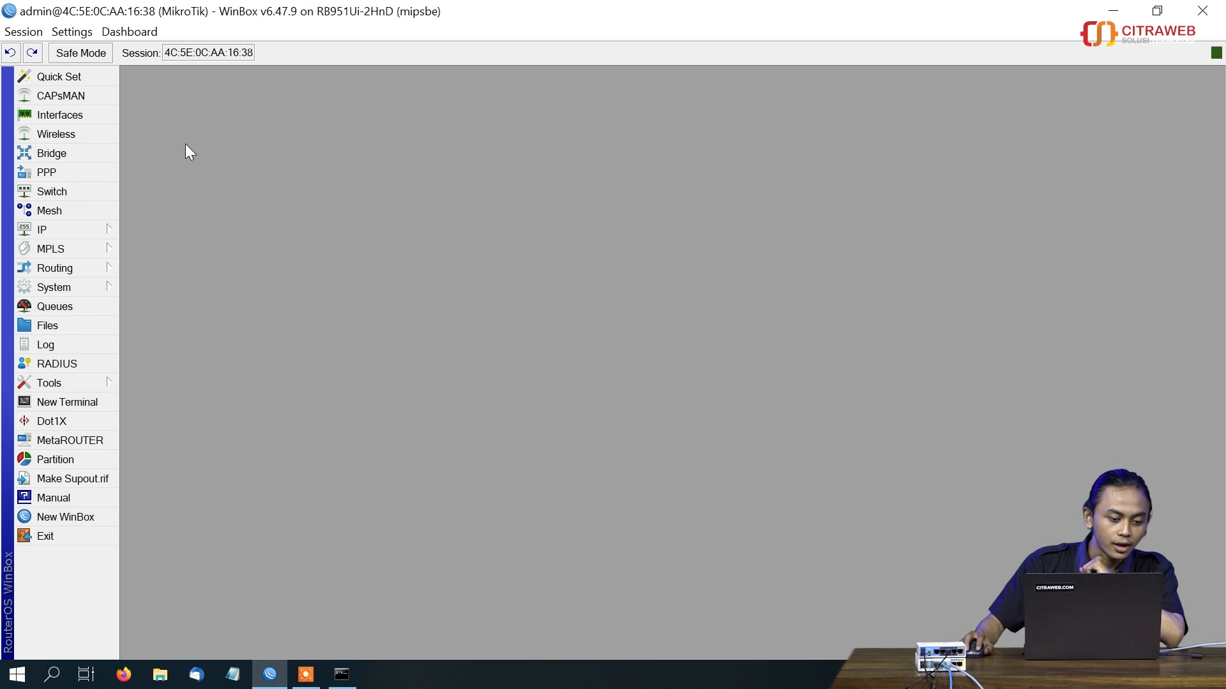
Create a new bridge interface named bridge-lan on the router
left_click(89, 155)
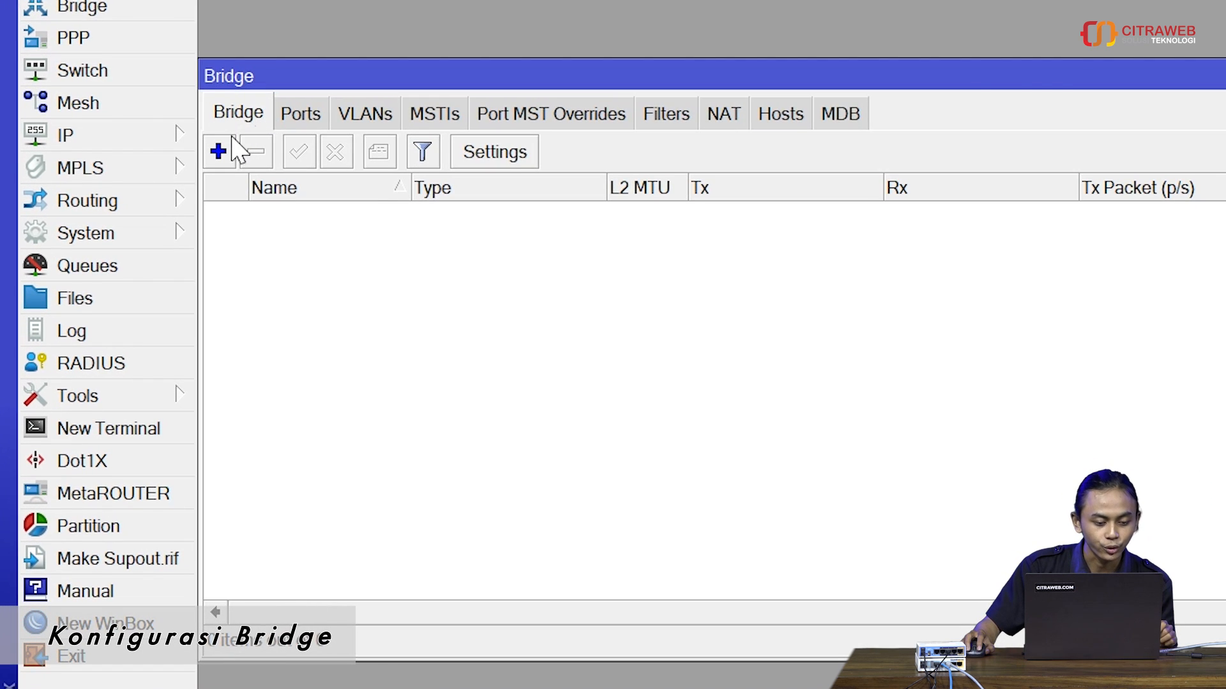
left_click(224, 153)
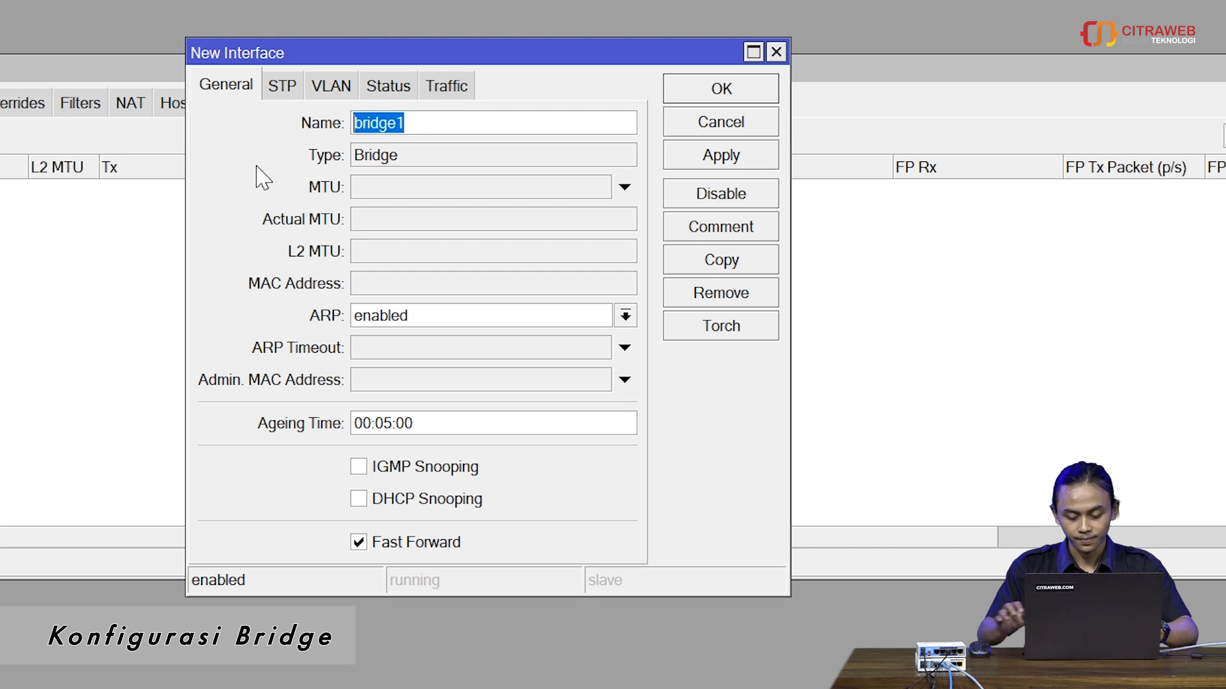
type("as")
key("BackSpace")
key("BackSpace")
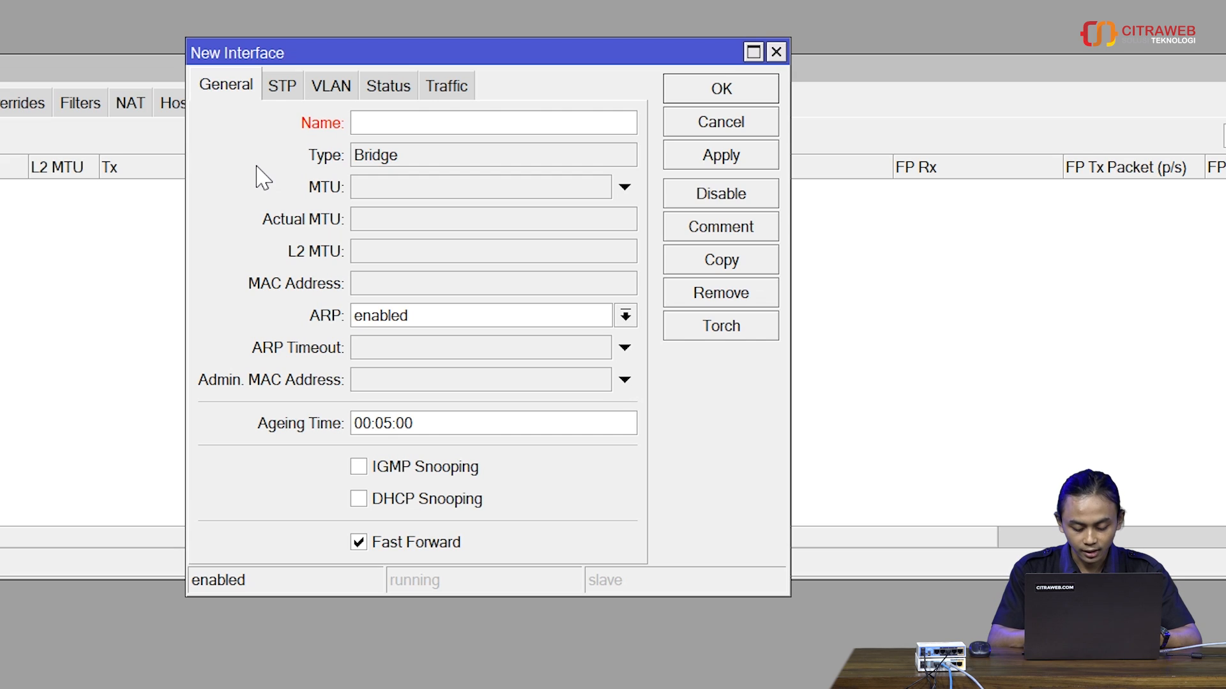
type("bridg")
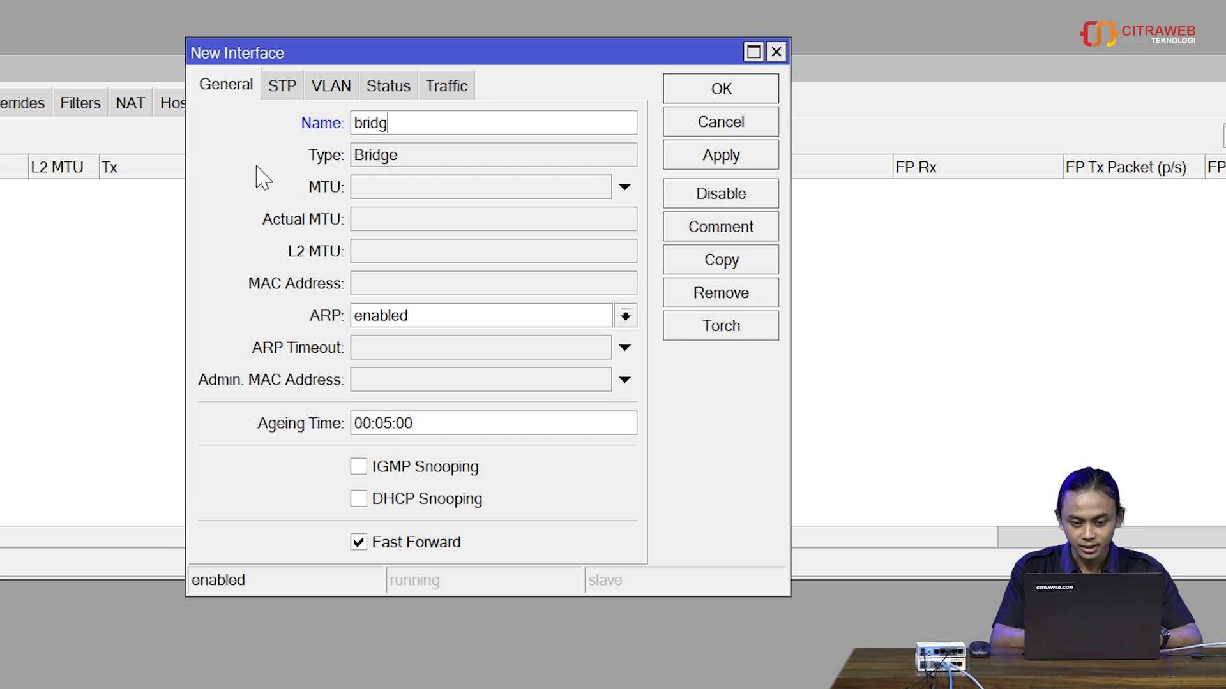
type("e-lan")
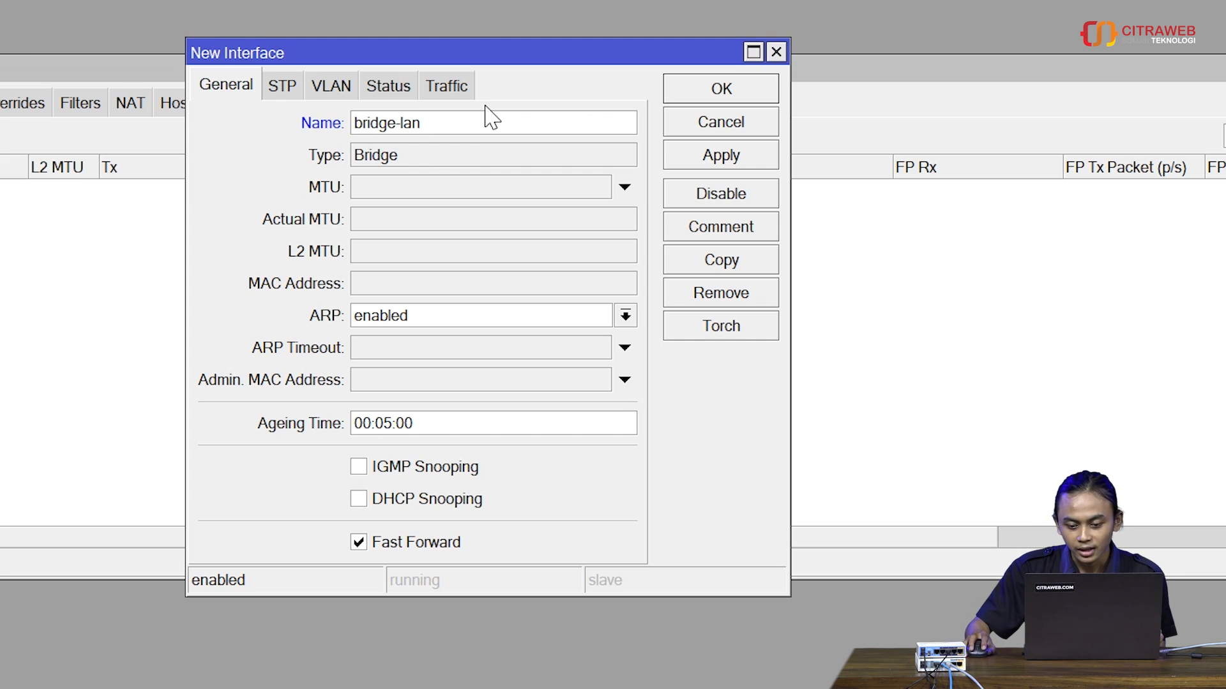
left_click(710, 162)
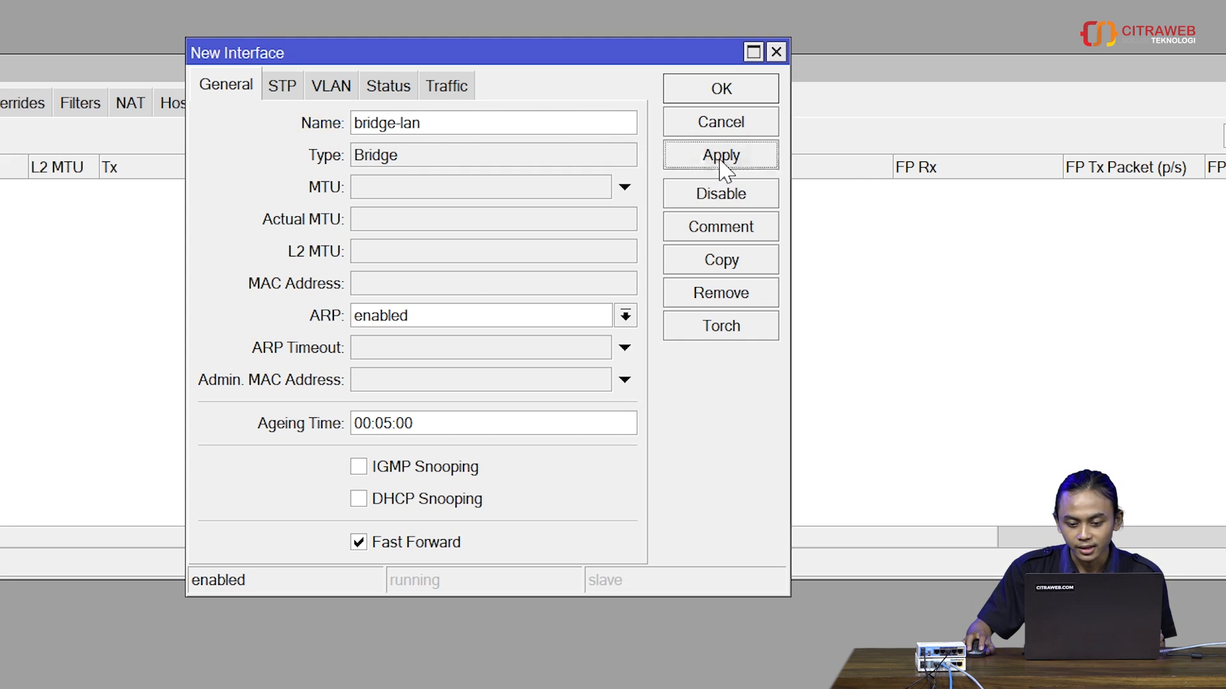
left_click(715, 93)
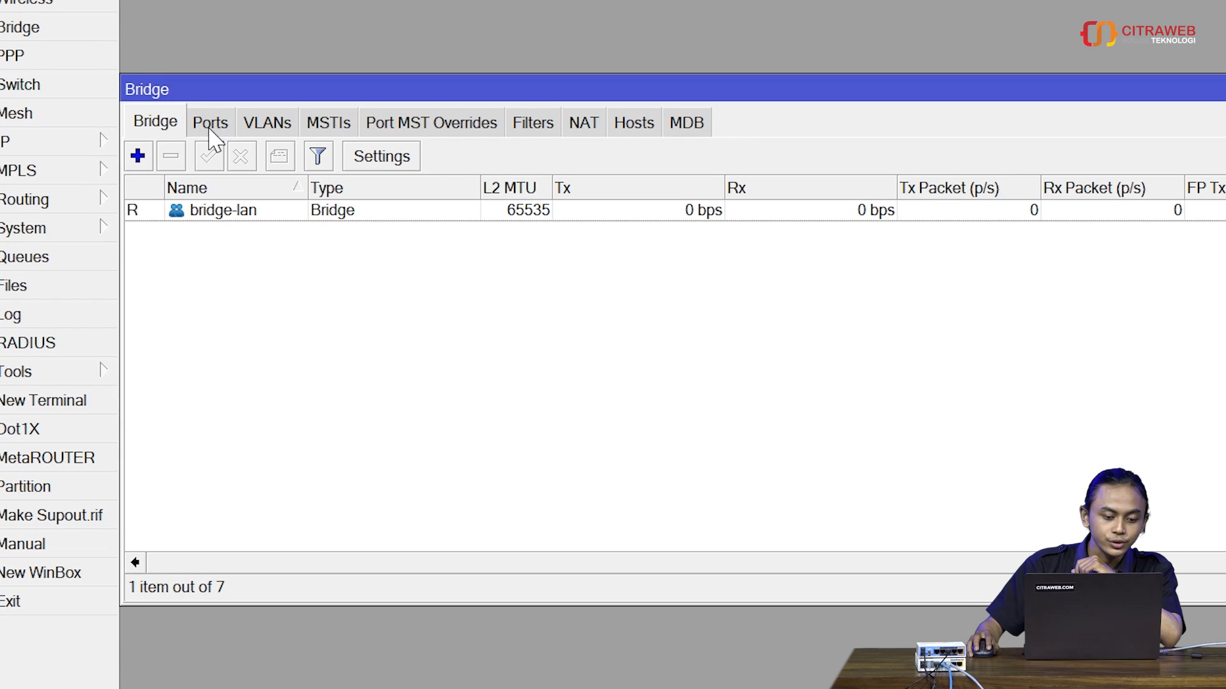
Add a bridge port entry that assigns all interfaces to bridge-lan
left_click(212, 127)
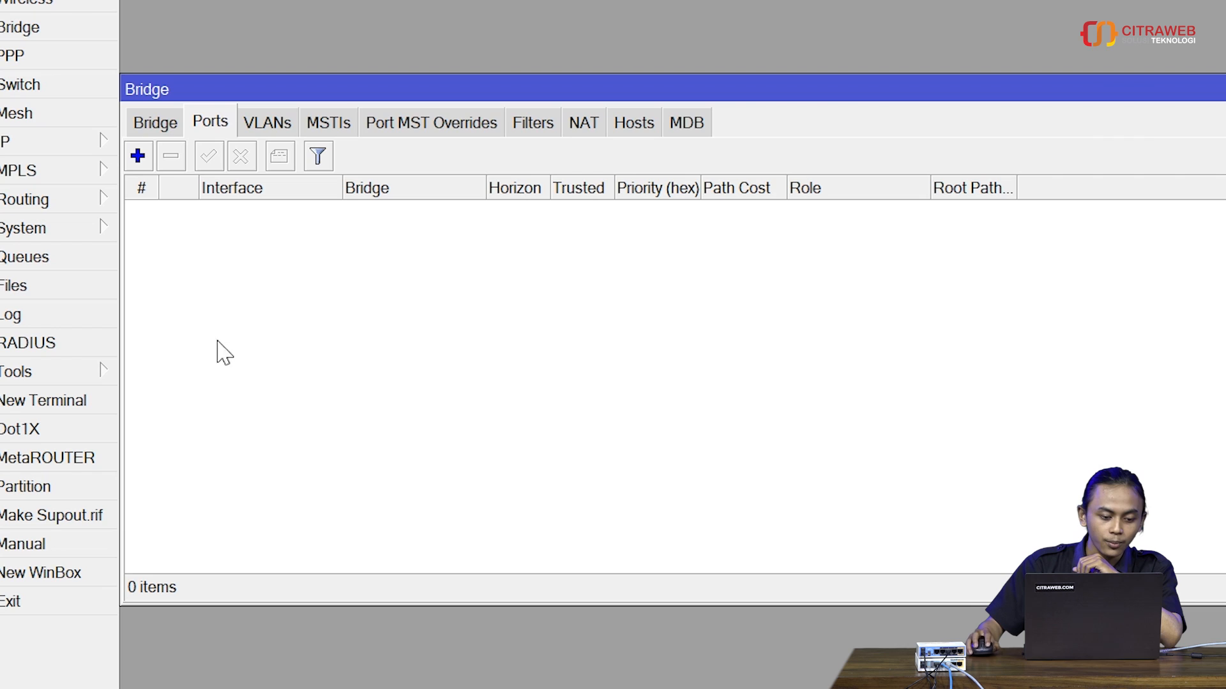
left_click(137, 156)
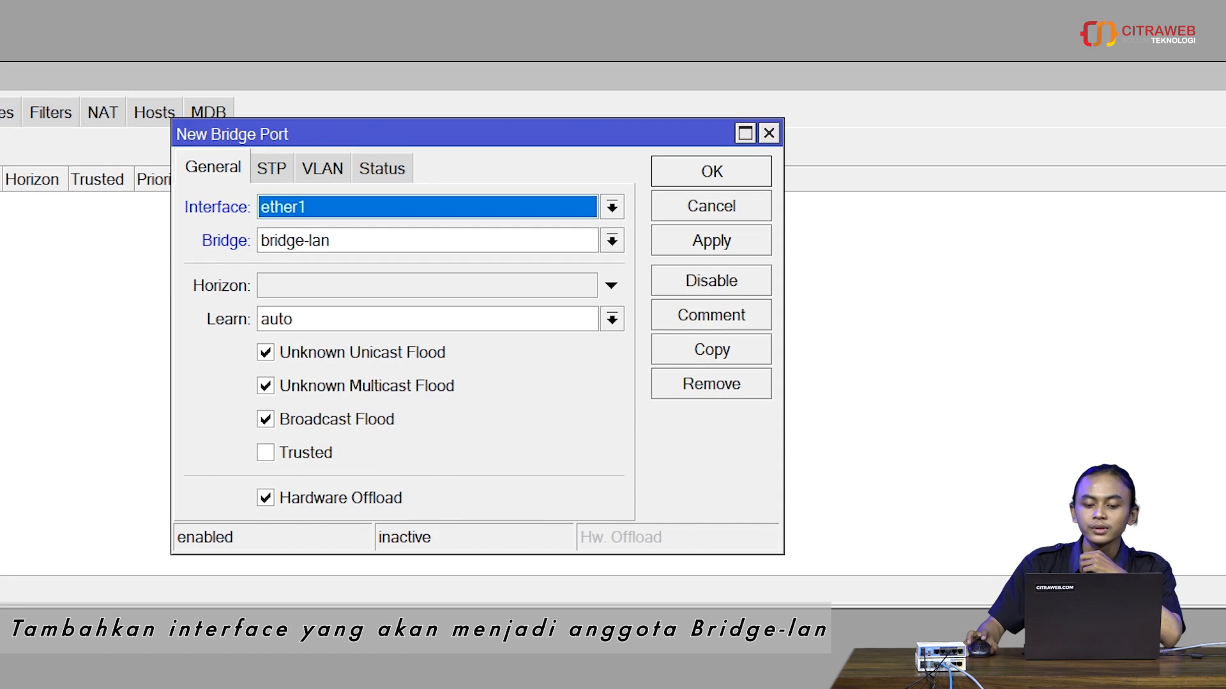
left_click(358, 208)
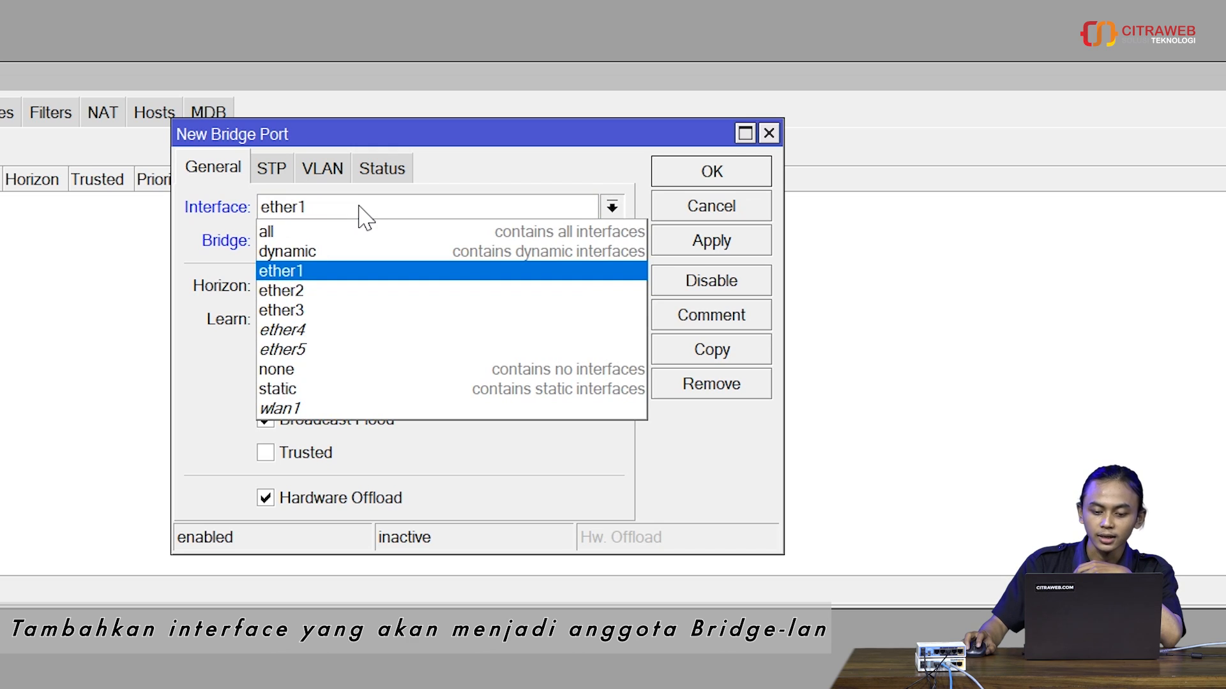
left_click(290, 232)
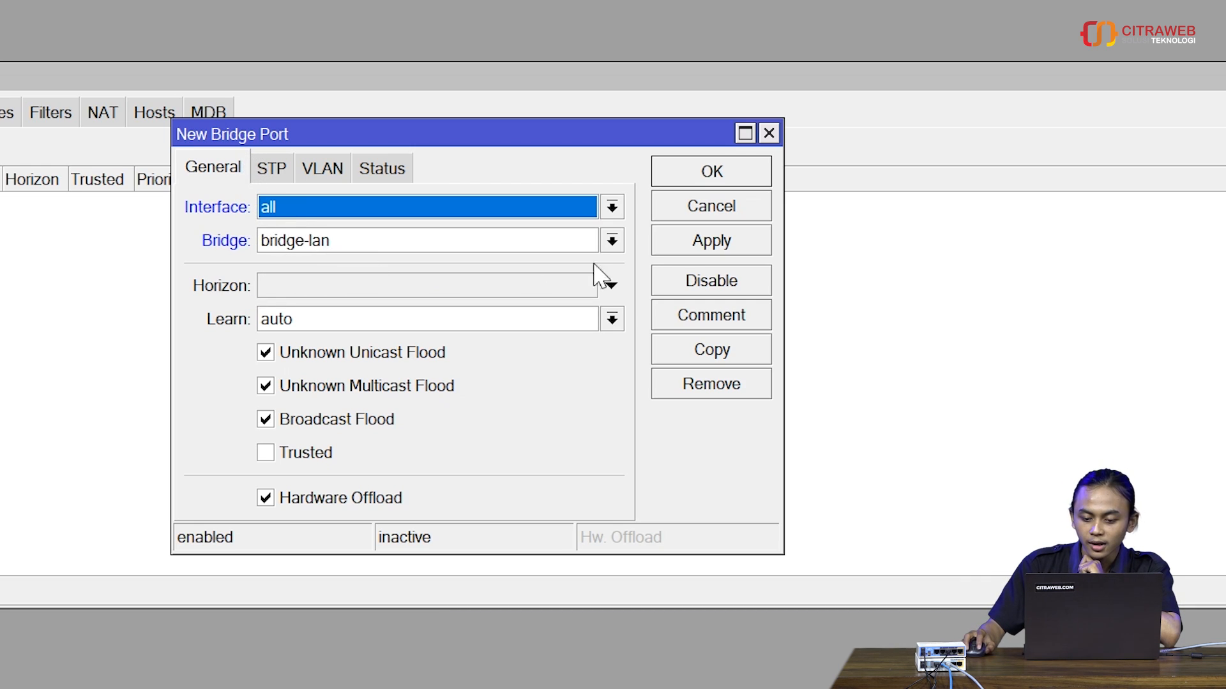
left_click(715, 250)
left_click(673, 181)
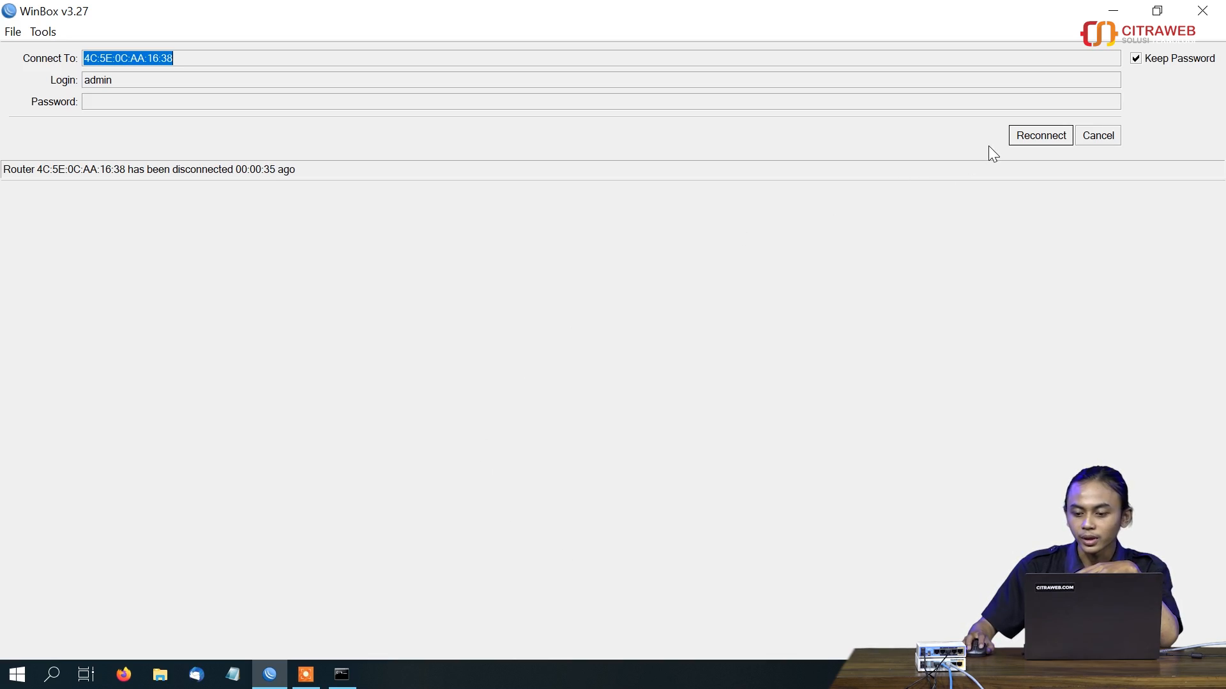
Reconnect to the router and review the member ports of bridge-lan, then close the bridge settings
left_click(1026, 138)
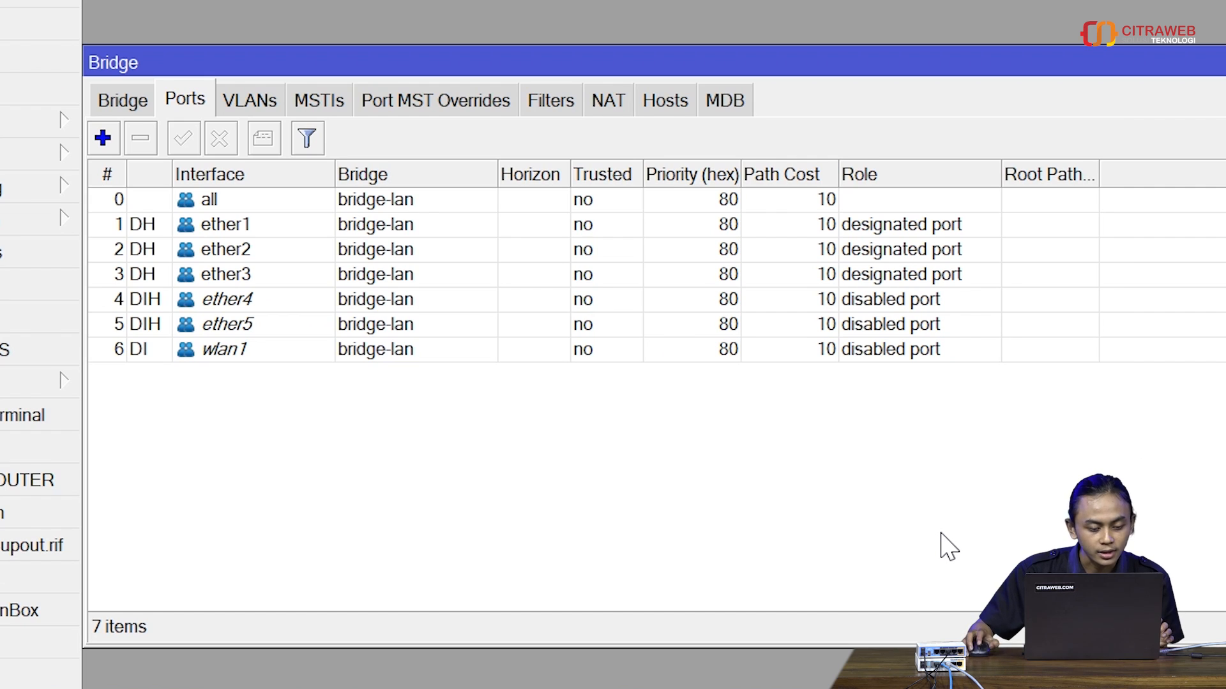
left_click(281, 226)
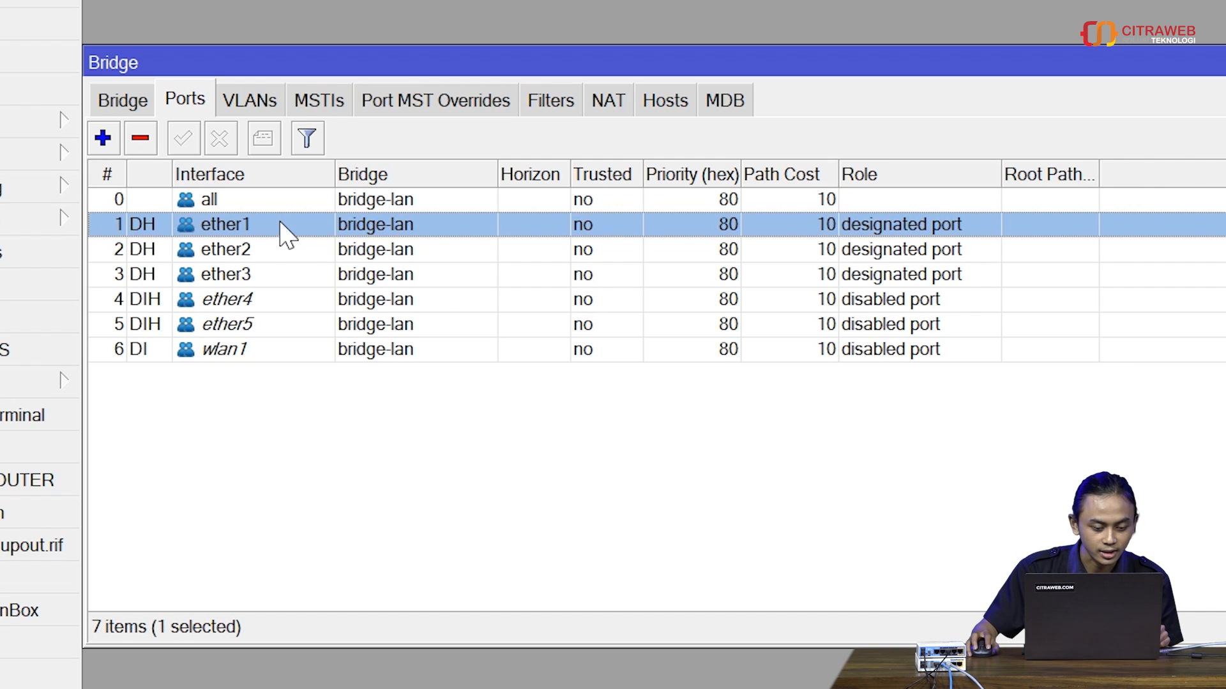
left_click(269, 334)
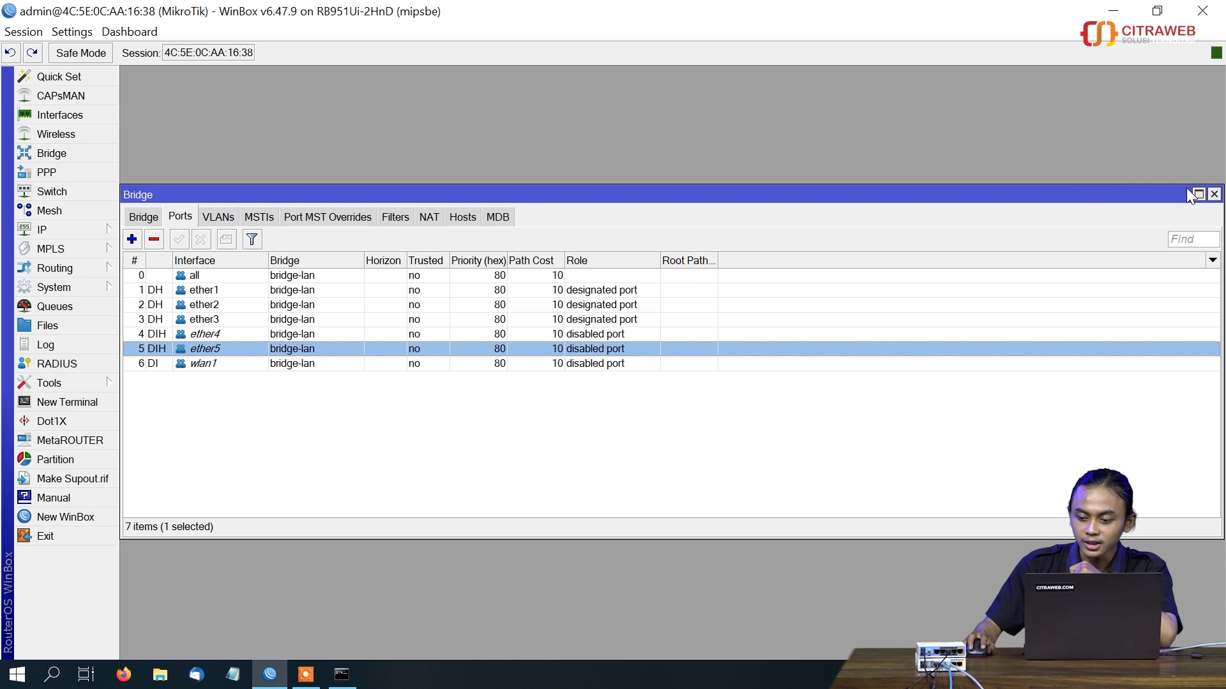
left_click(1214, 194)
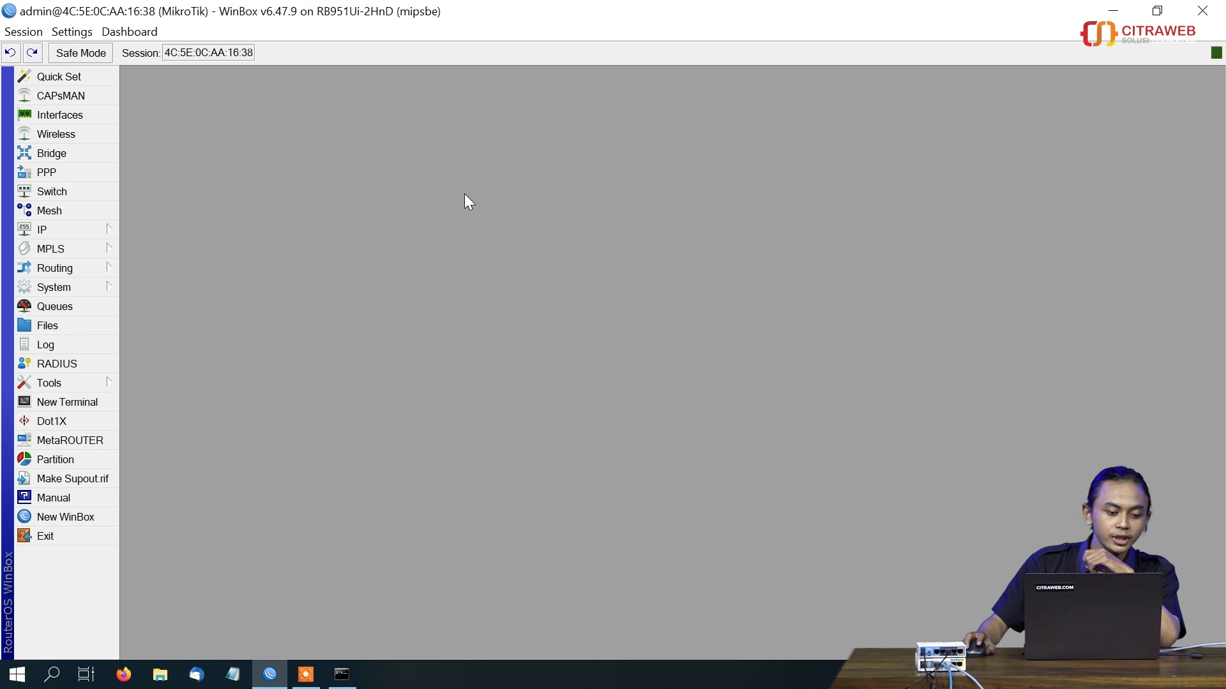
In the switch port isolation settings, enable Forwarding Override for ether2 and forward it to ether1
left_click(84, 191)
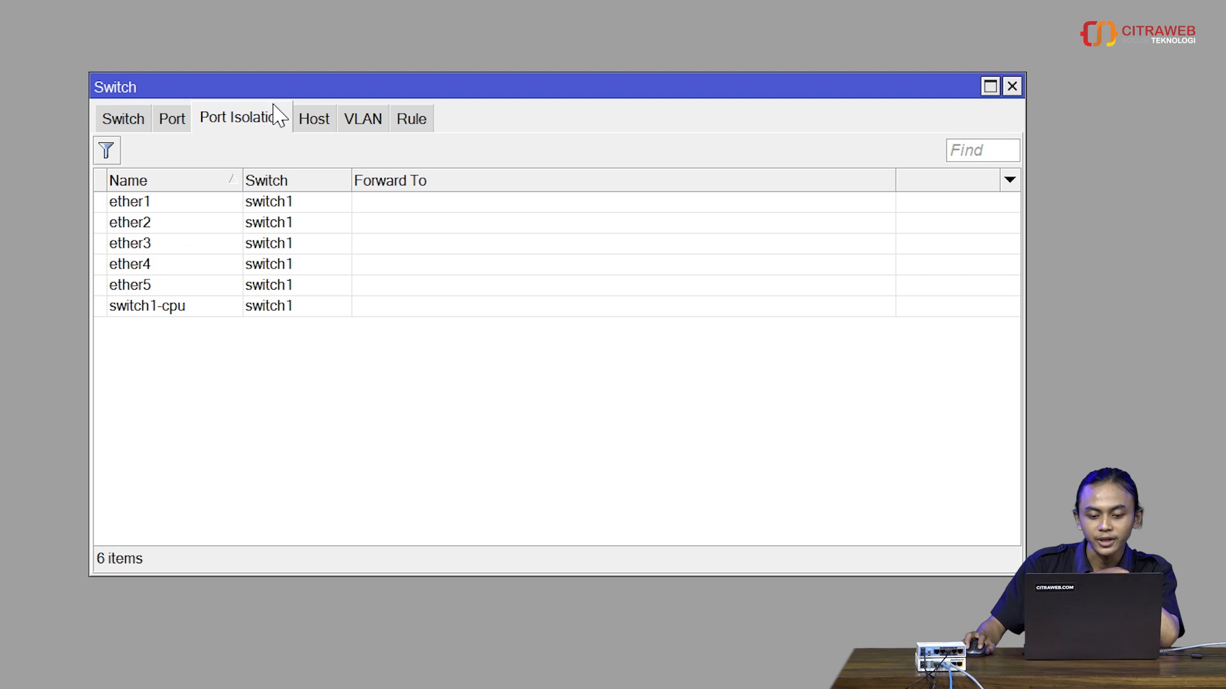
left_click(236, 127)
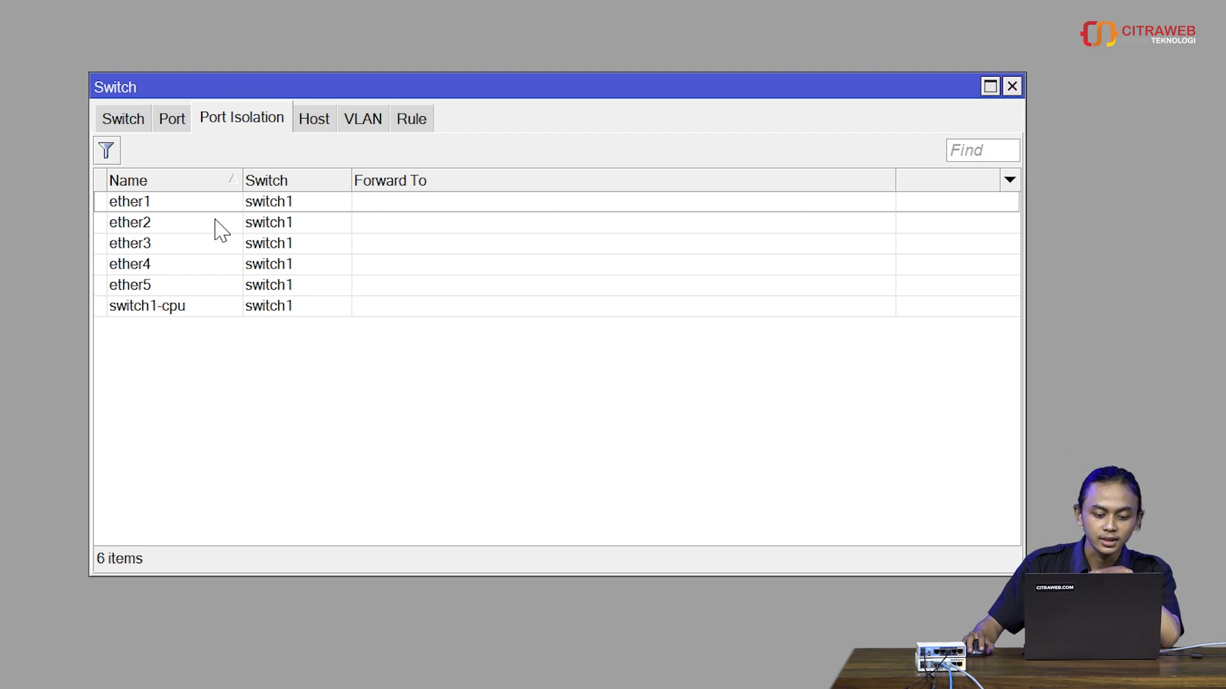
double_click(136, 224)
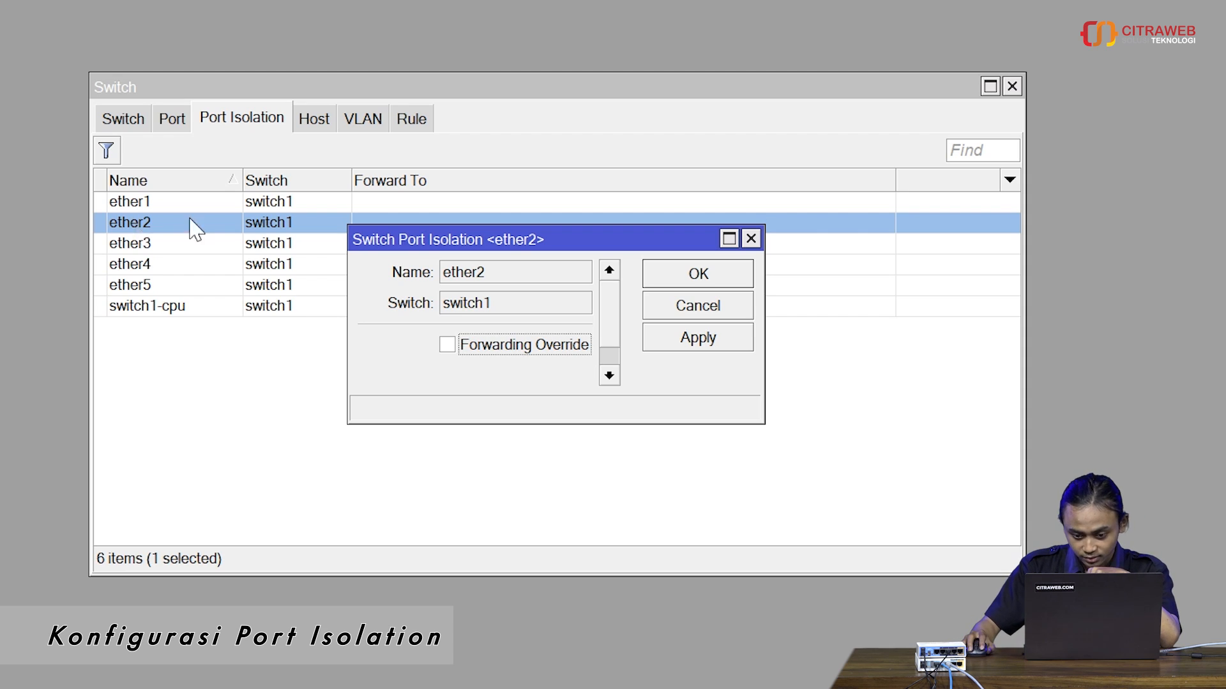
mouse_move(662, 421)
left_mouse_down()
mouse_move(686, 451)
mouse_move(674, 441)
left_mouse_up()
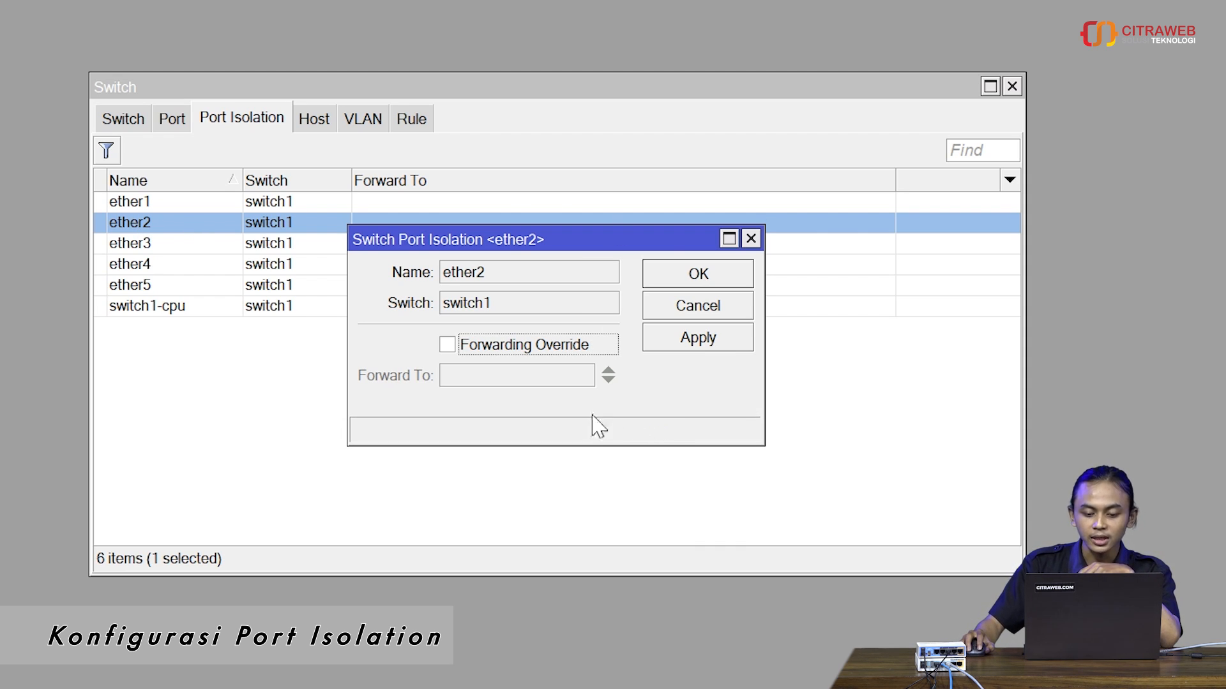
left_click(482, 355)
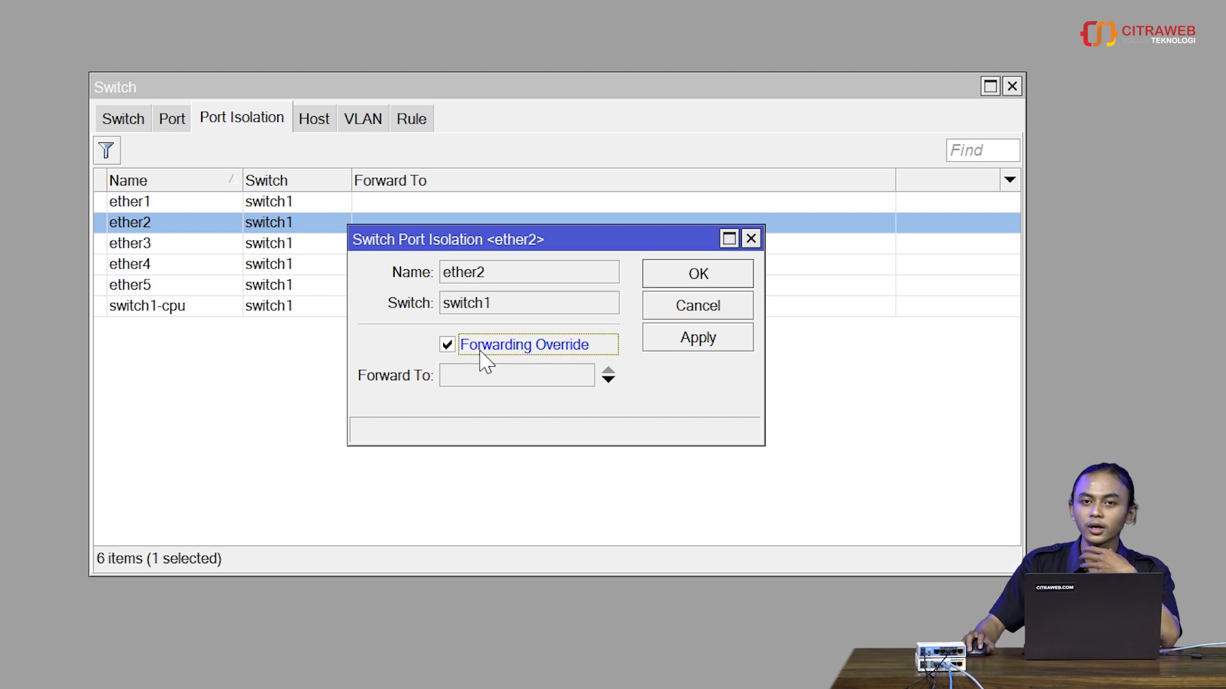
left_click(519, 379)
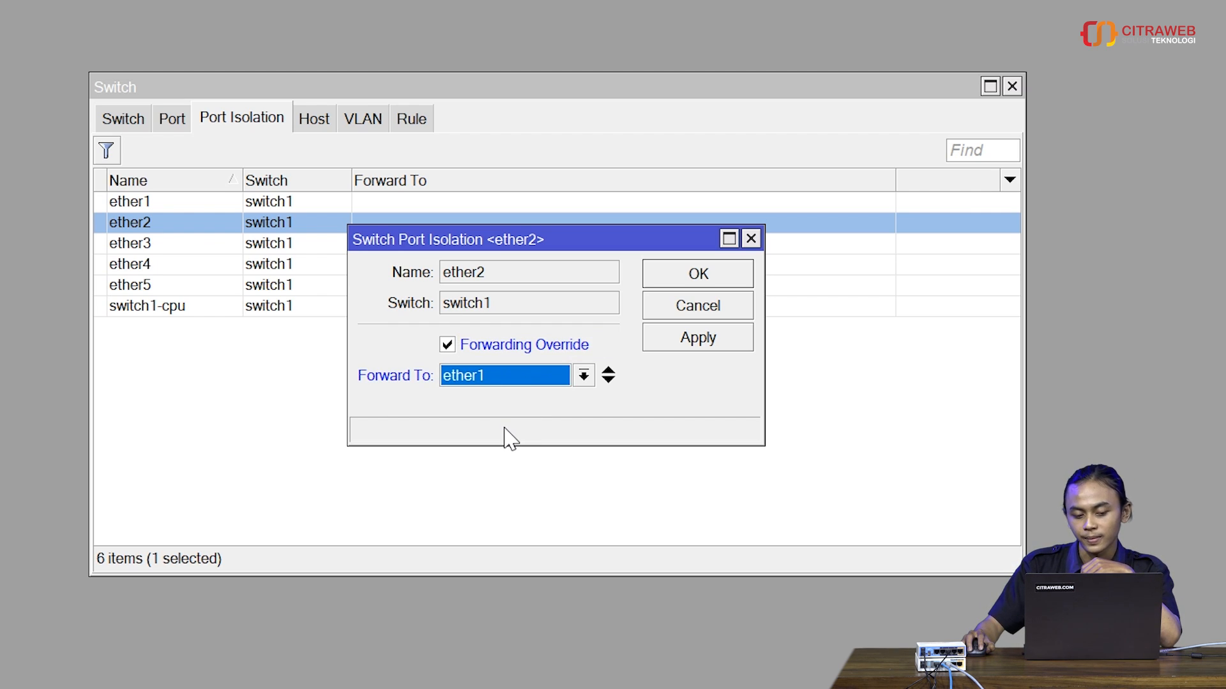
left_click(690, 355)
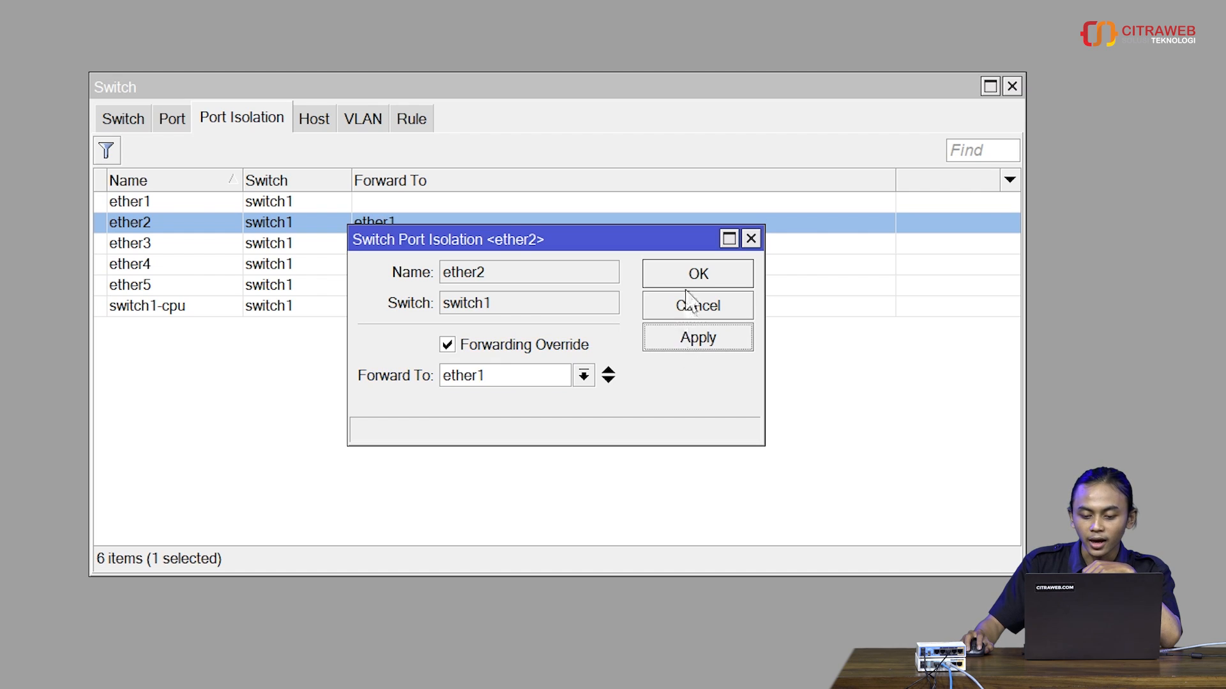
left_click(691, 307)
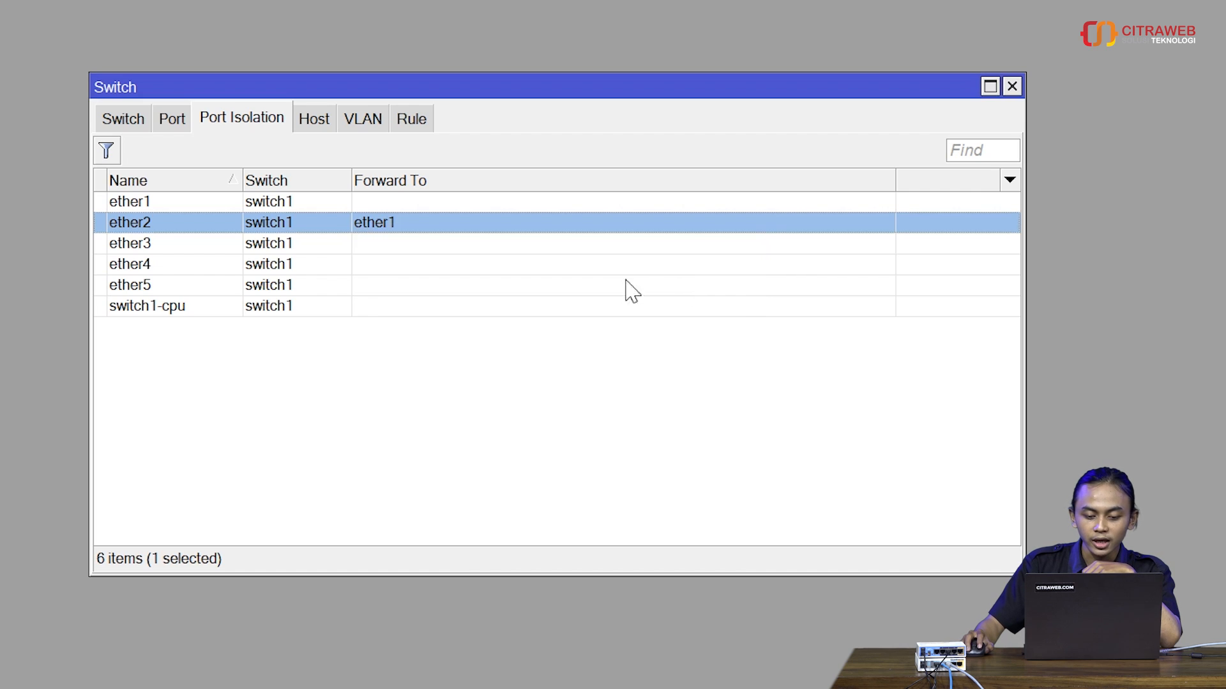
Enable Forwarding Override for the isolated switch port ether3 and set it to forward to ether1
double_click(178, 246)
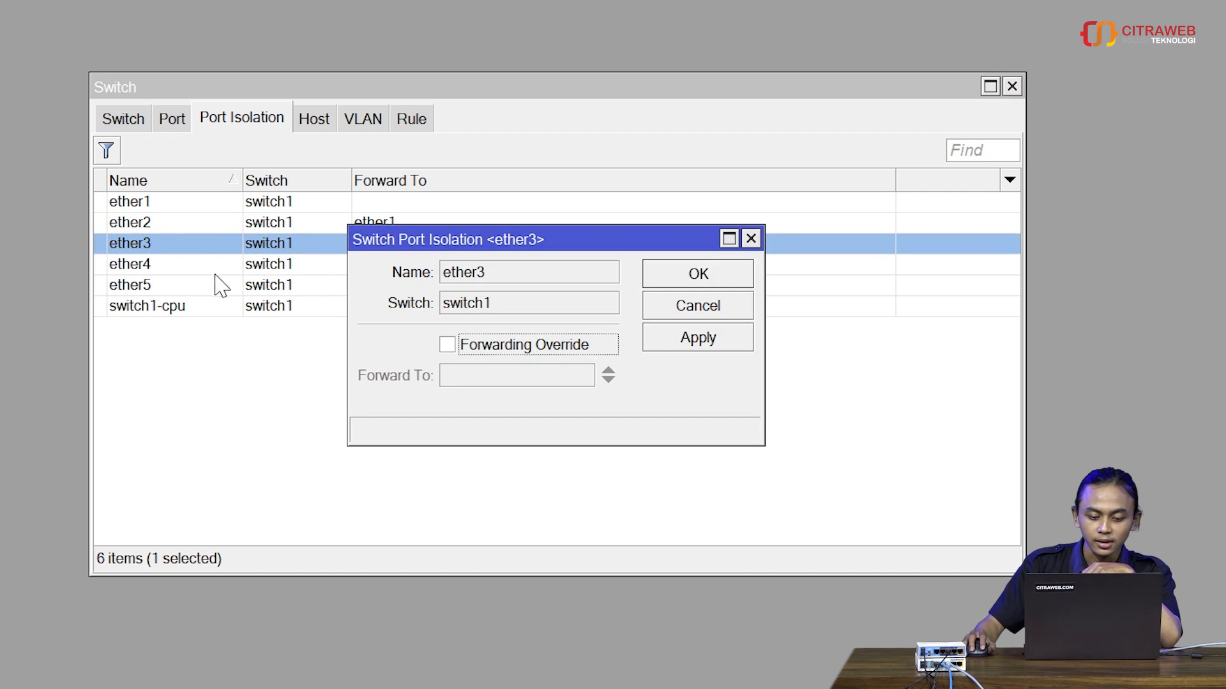
left_click(489, 356)
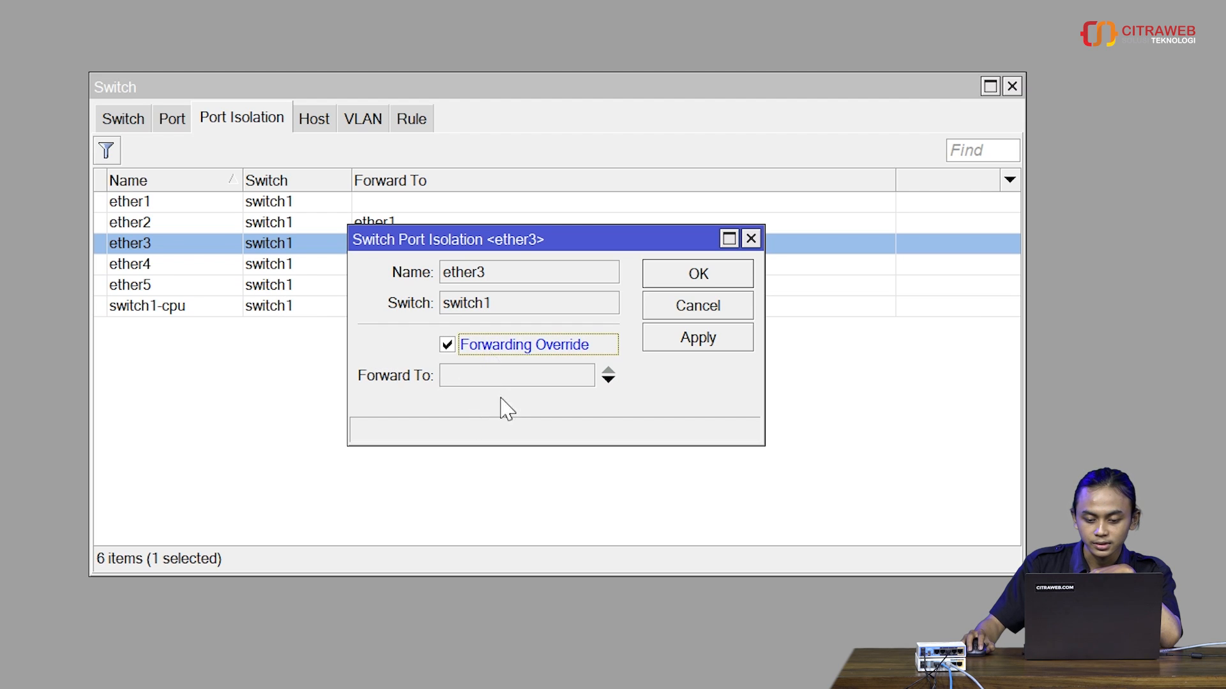
left_click(508, 381)
left_click(508, 386)
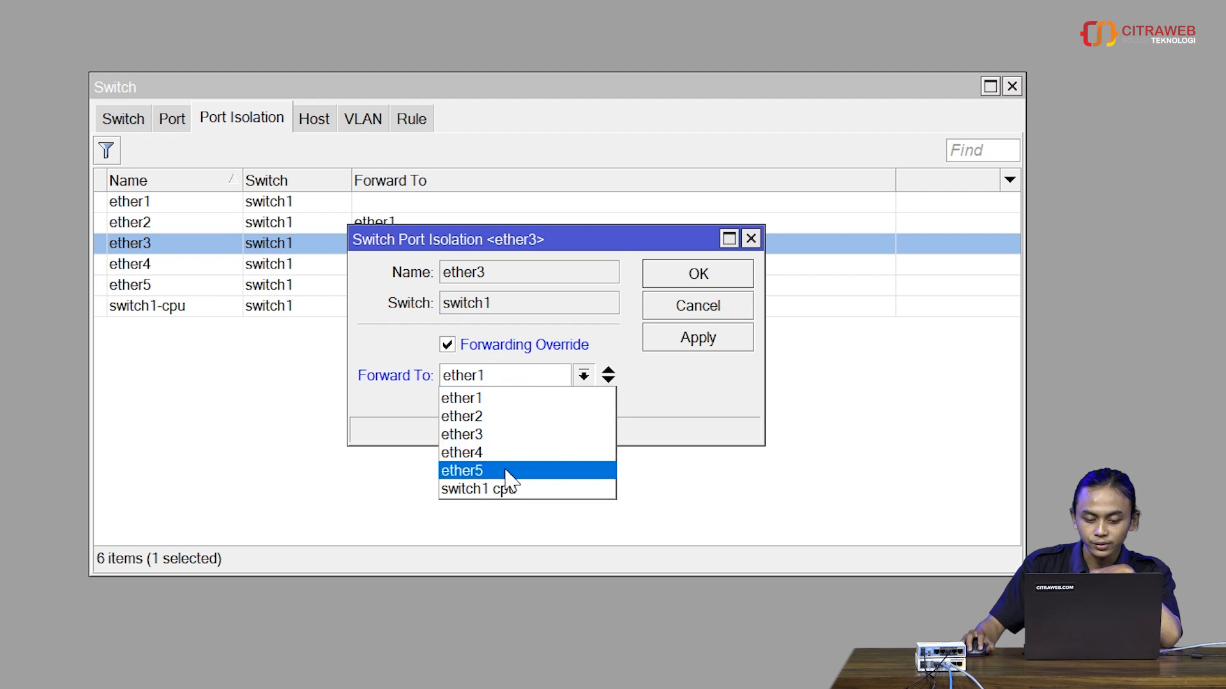
left_click(504, 398)
left_click(709, 341)
left_click(717, 277)
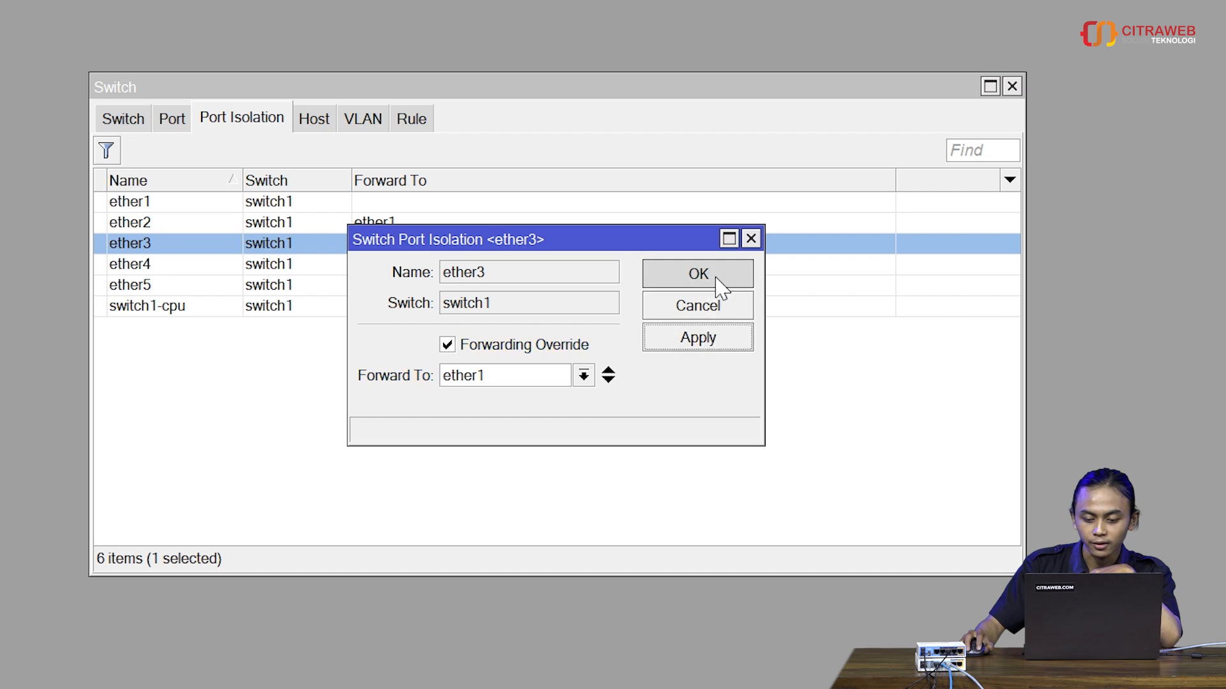
Enable Forwarding Override for switch port ether4 and set its forwarding destination to ether1
double_click(213, 267)
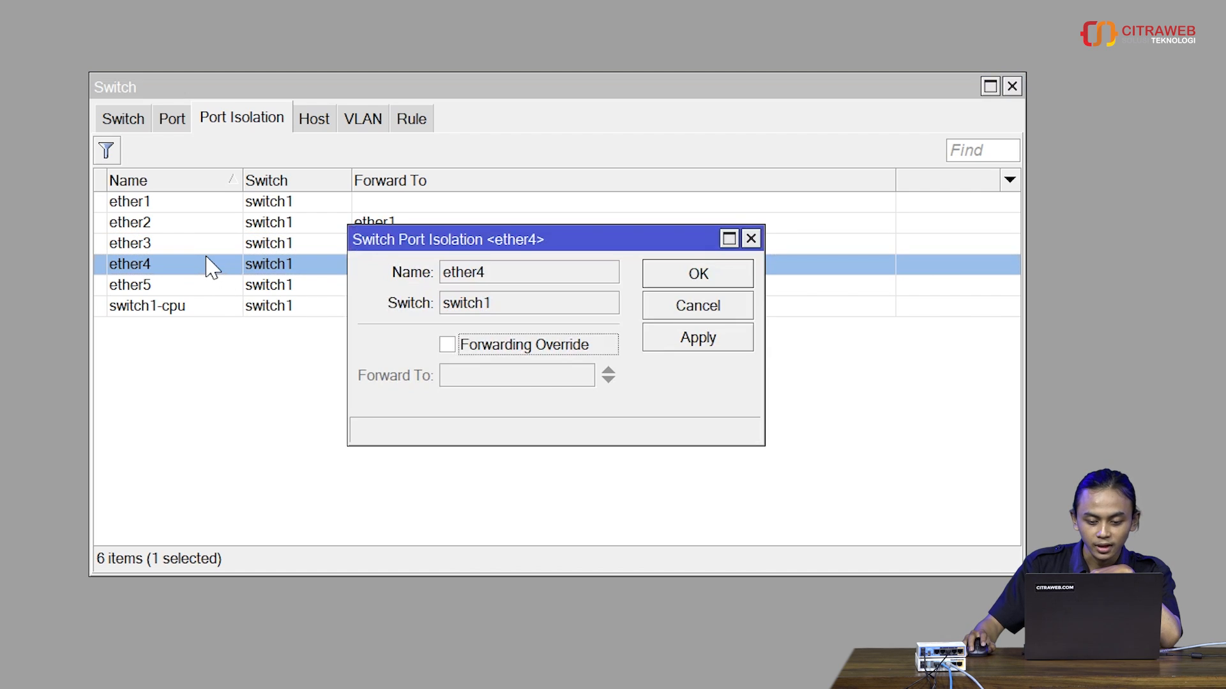
left_click(504, 348)
left_click(501, 382)
left_click(720, 342)
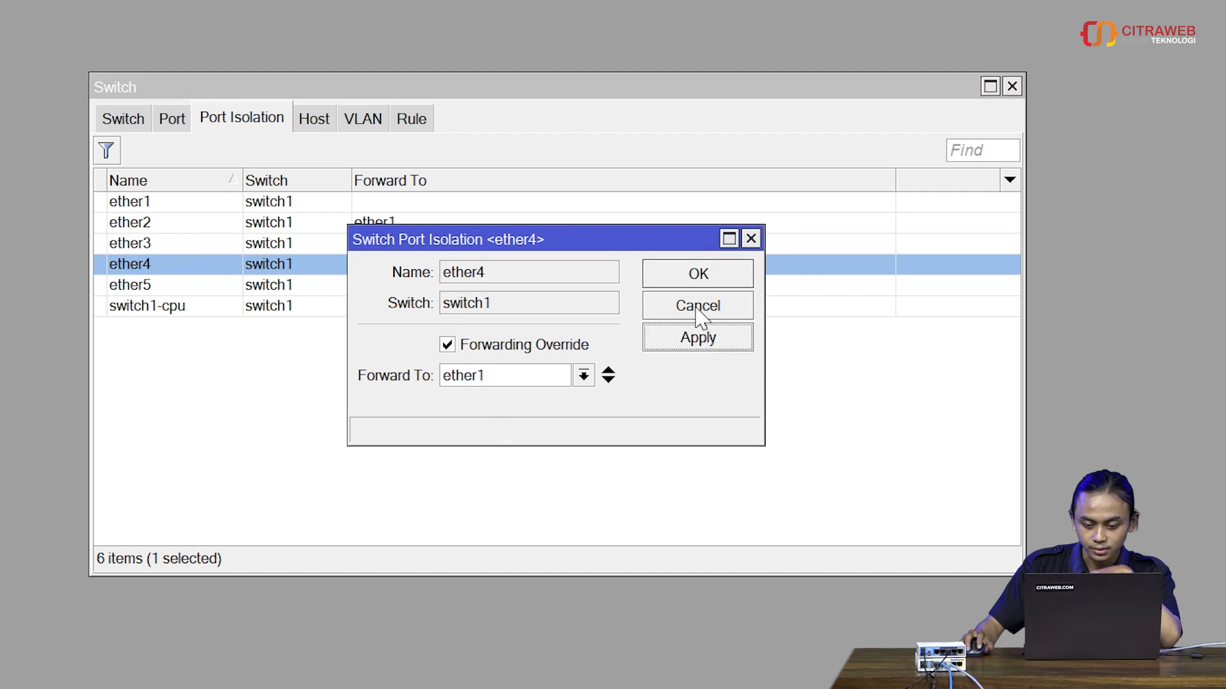
left_click(687, 279)
Enable Forwarding Override for switch port ether5, forward it to ether1, and clear the row selection
double_click(283, 288)
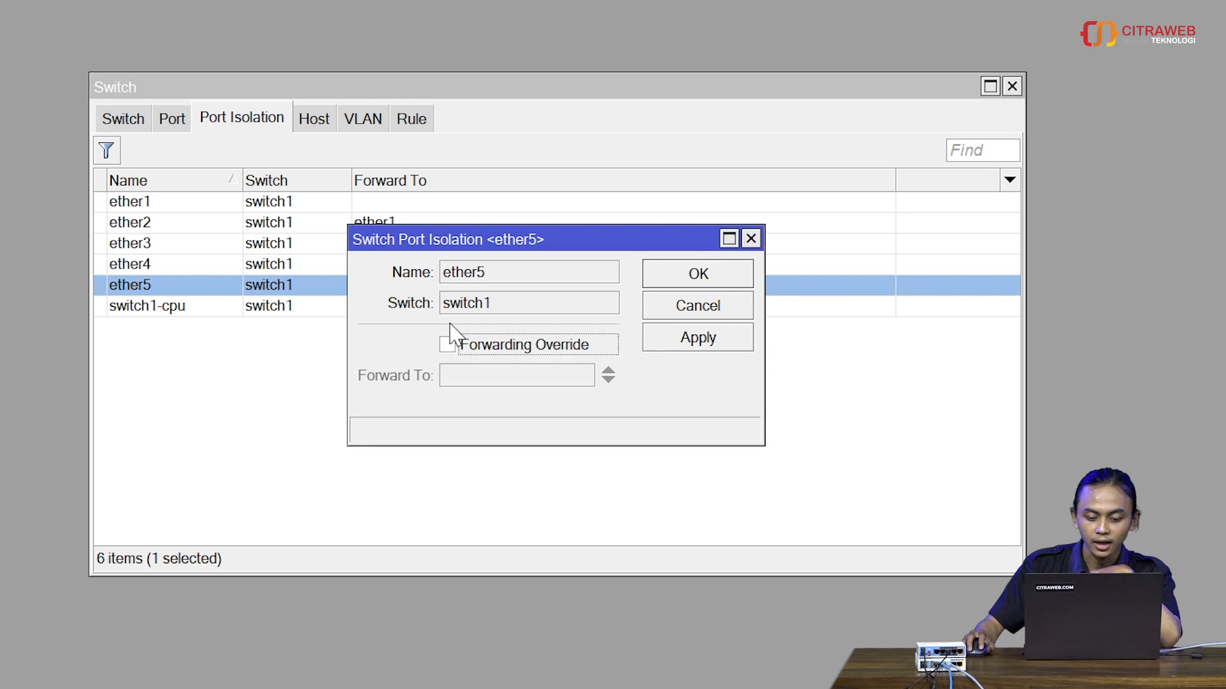
left_click(495, 347)
left_click(501, 380)
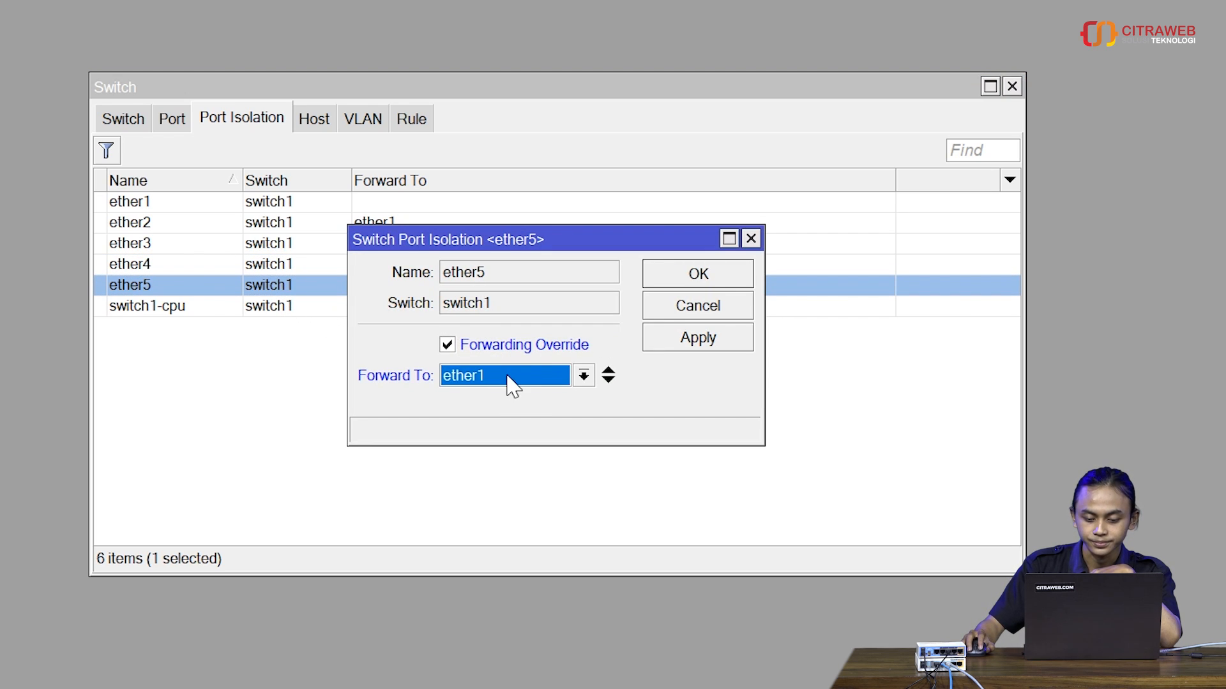
left_click(686, 338)
left_click(695, 274)
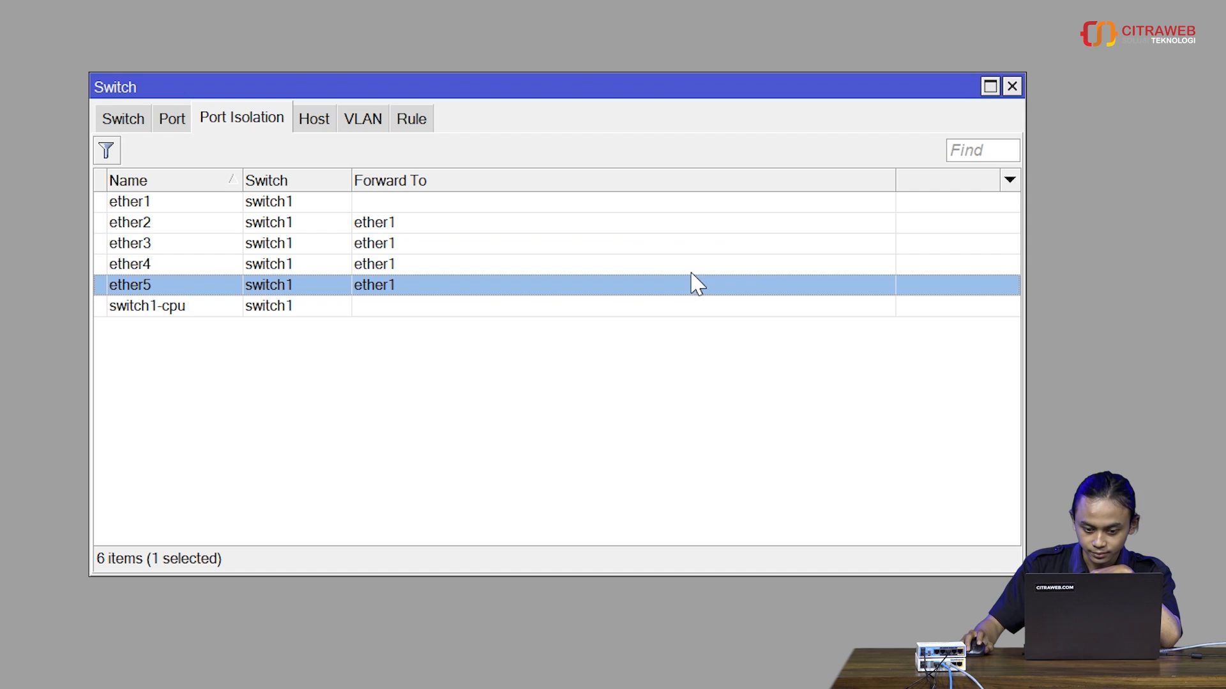
left_click(627, 419)
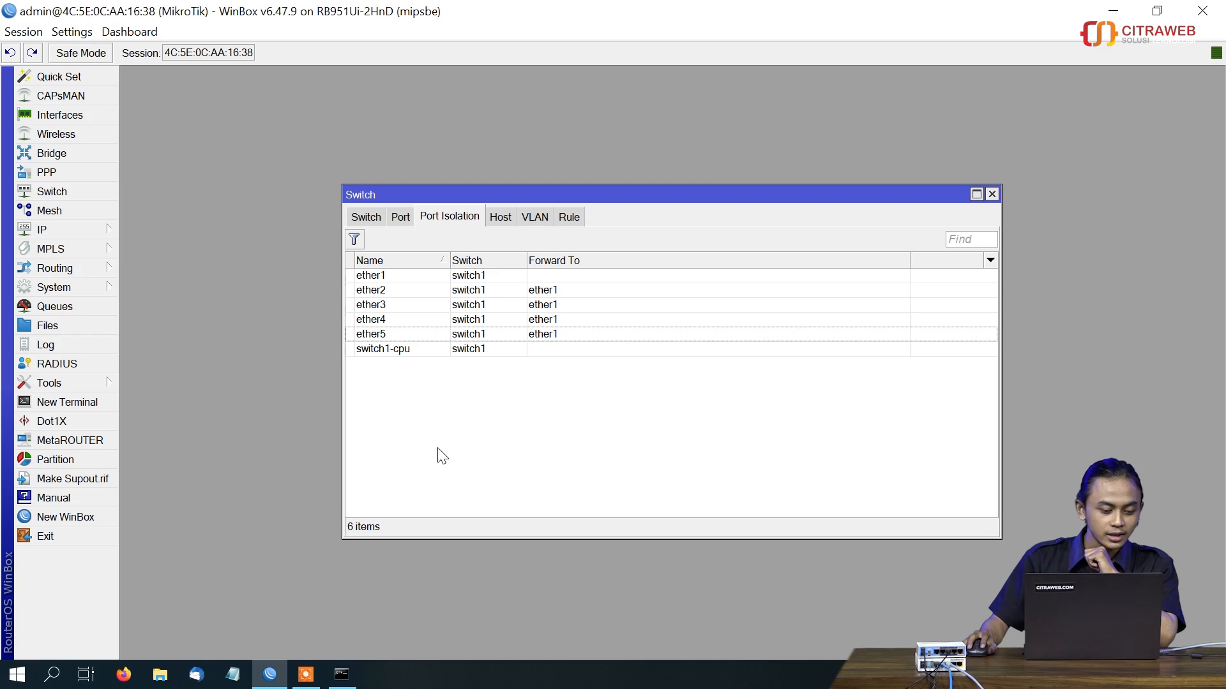
Set the device's system identity to "switch" and close the switch port isolation window
left_click(100, 290)
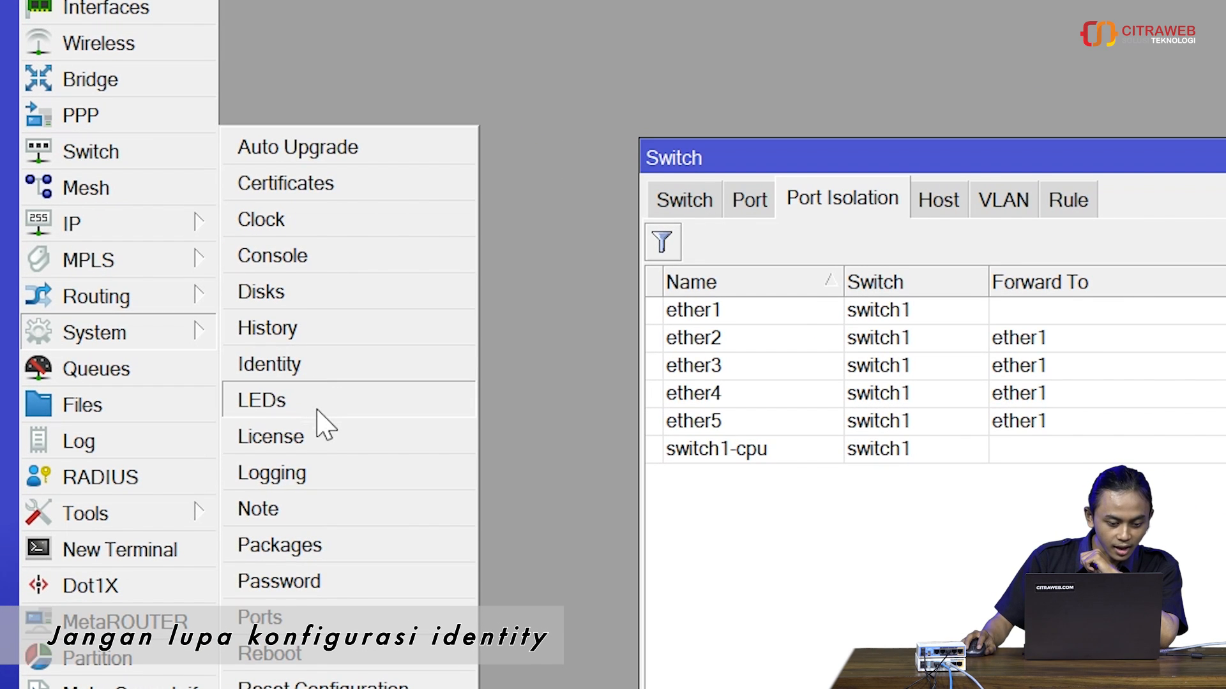
left_click(304, 374)
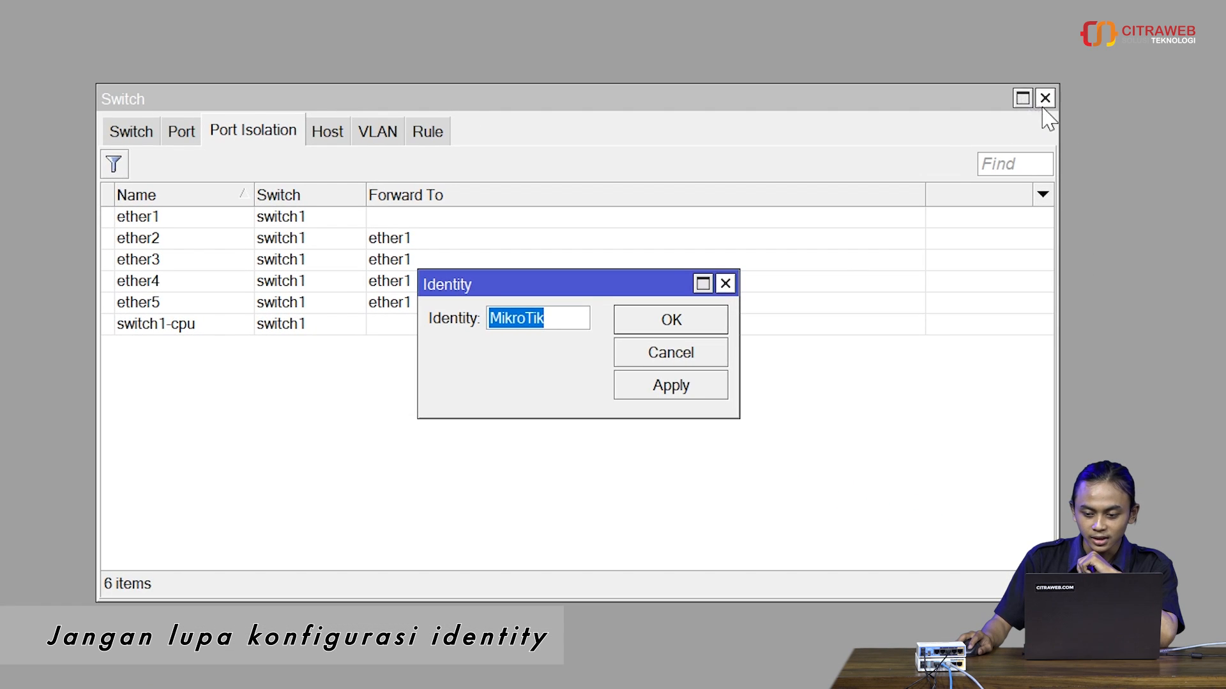
left_click(1045, 99)
left_click(580, 312)
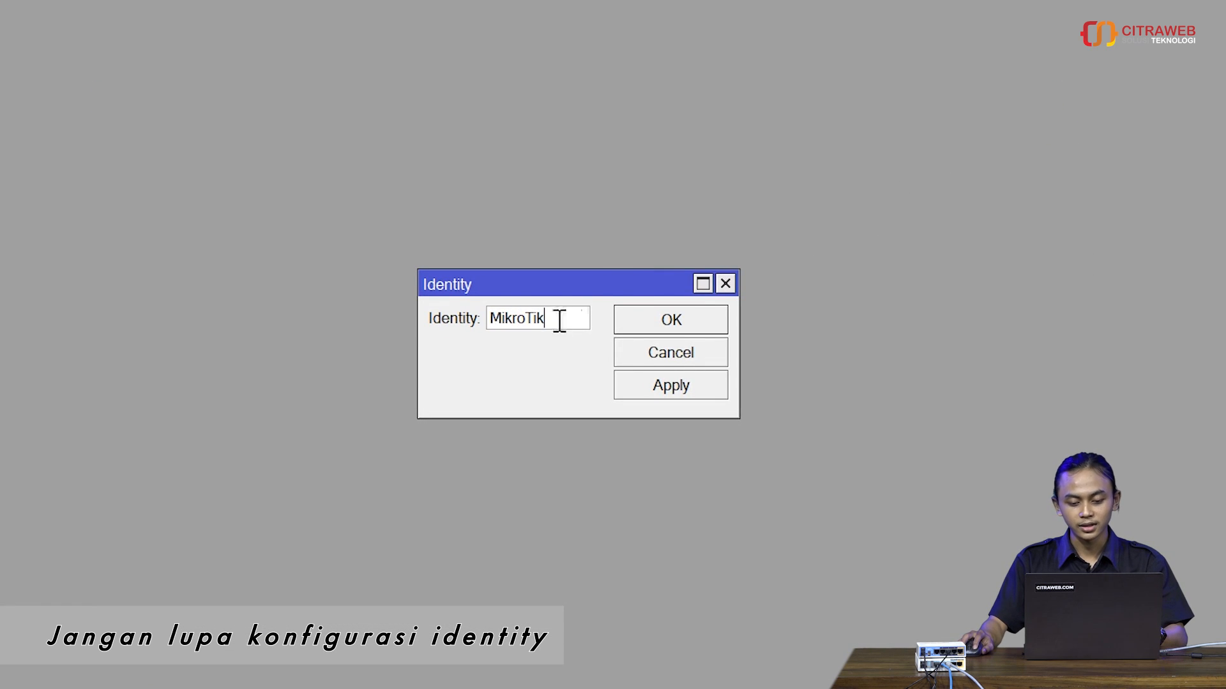
double_click(580, 312)
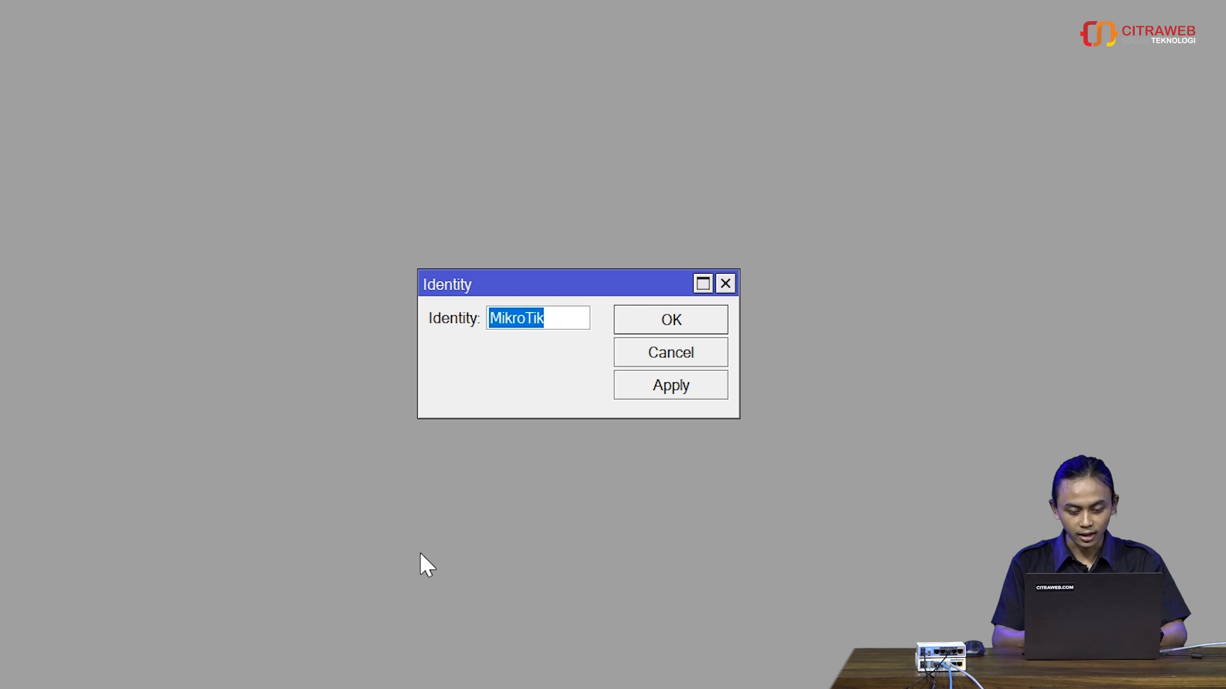
type("switch")
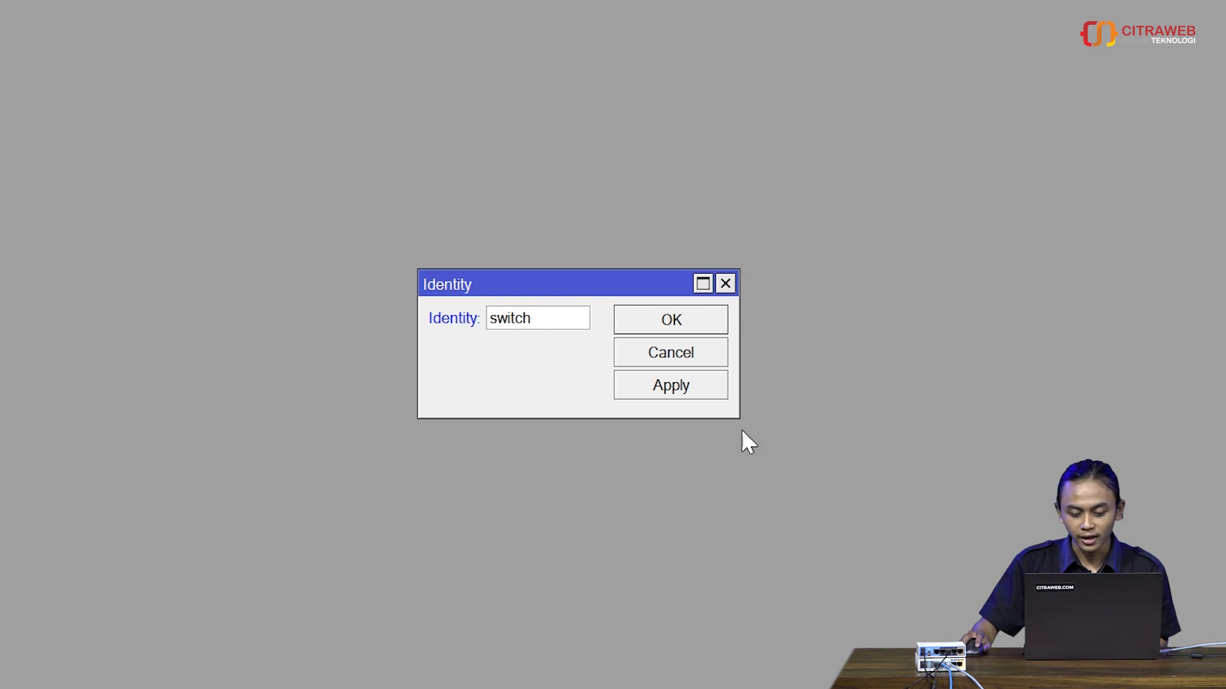
left_click(702, 391)
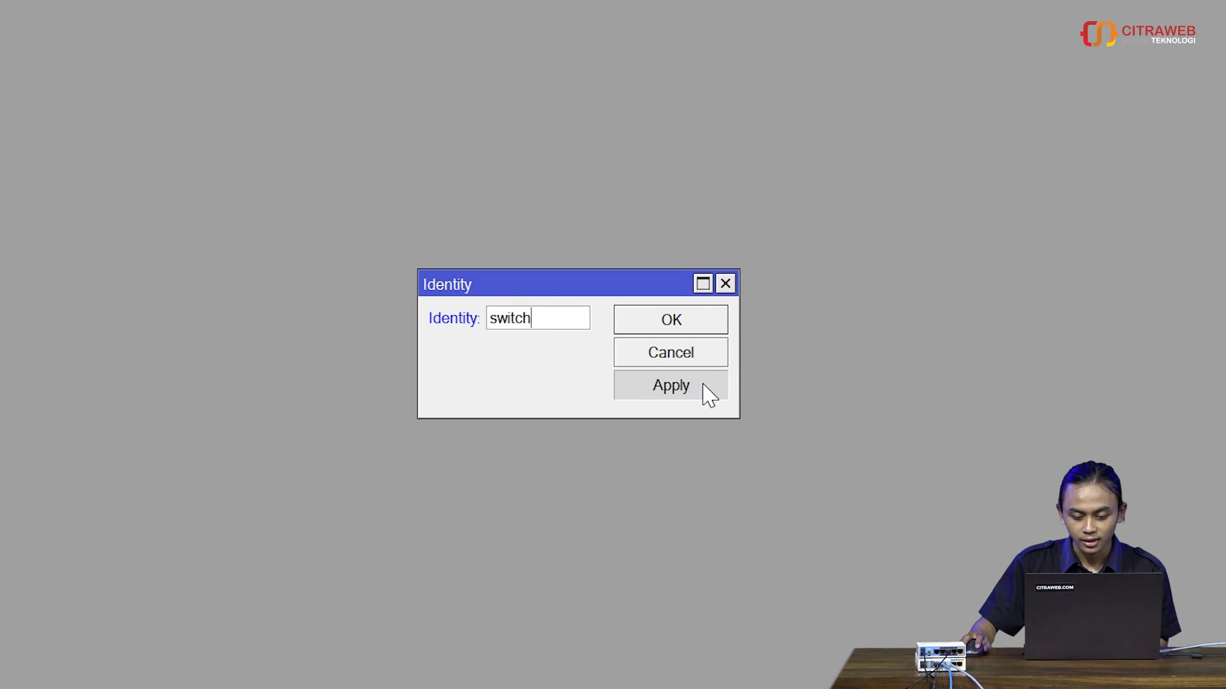
left_click(670, 325)
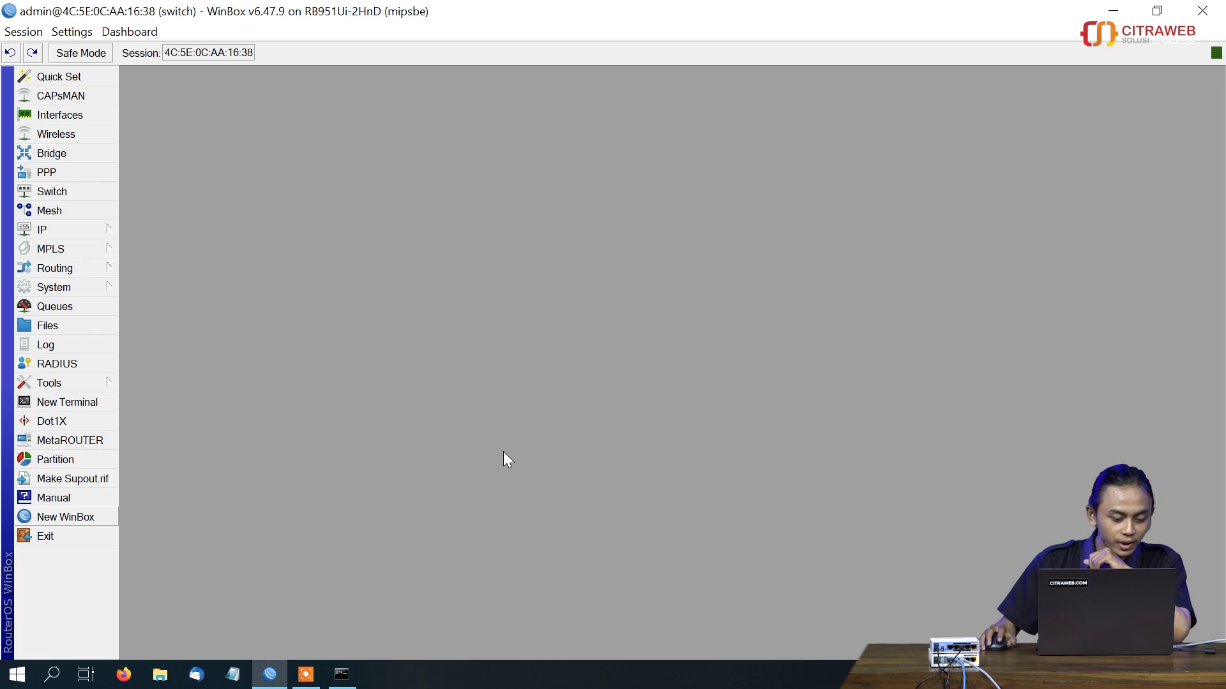
Open a new WinBox session to the neighboring RB952Ui-5ac2nD router as admin and maximize its window
left_click(89, 517)
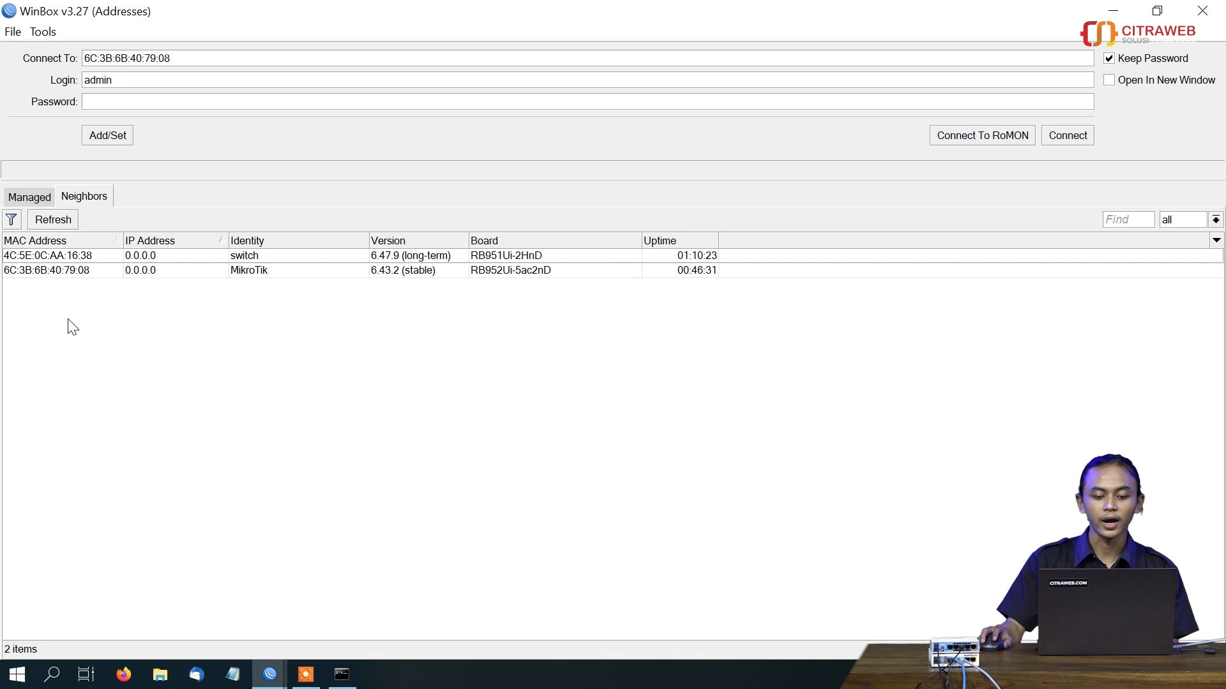
left_click(66, 273)
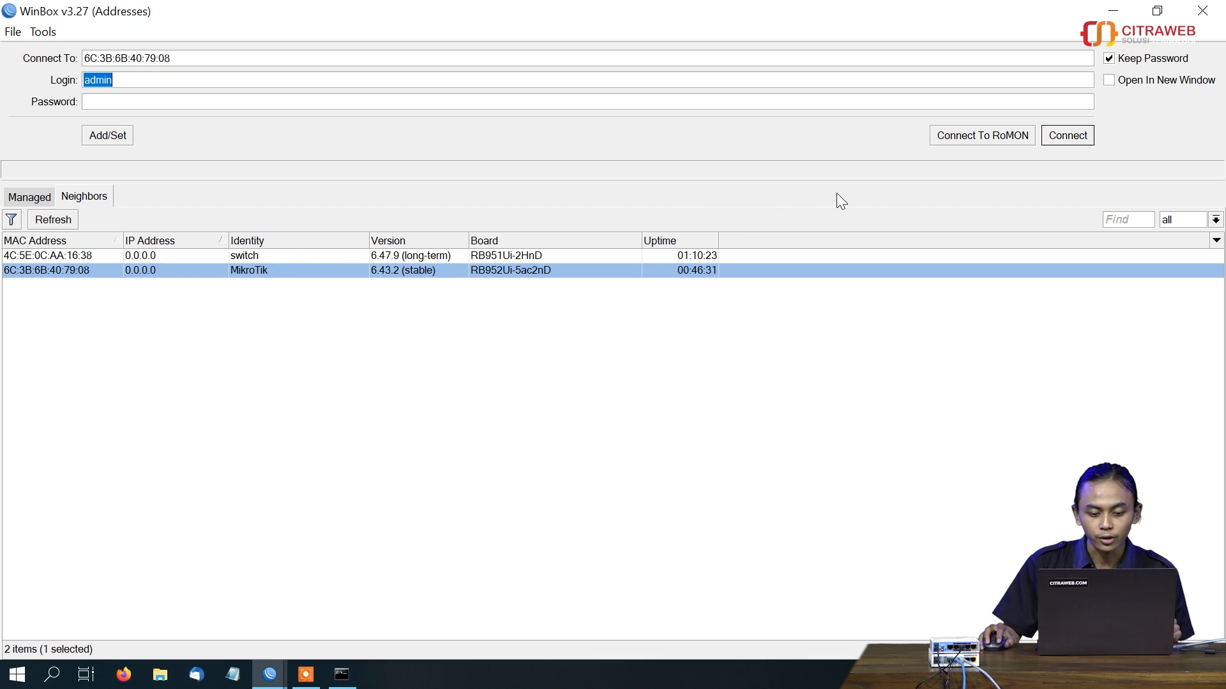
left_click(1067, 136)
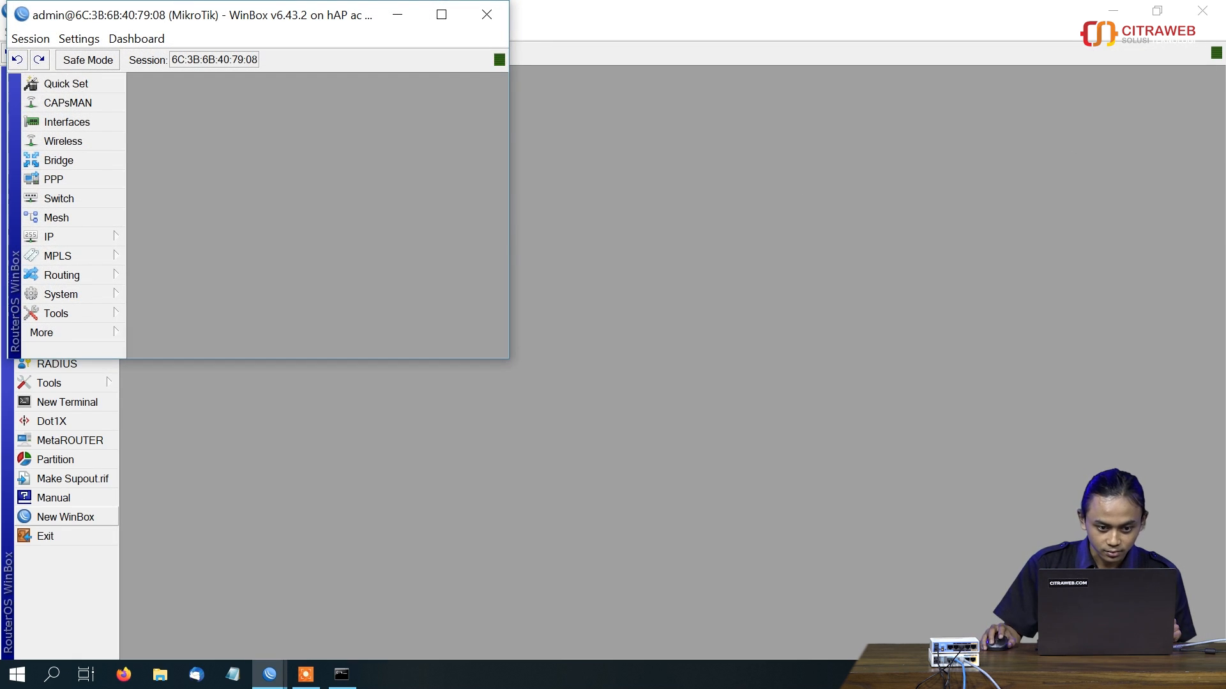
left_click(441, 14)
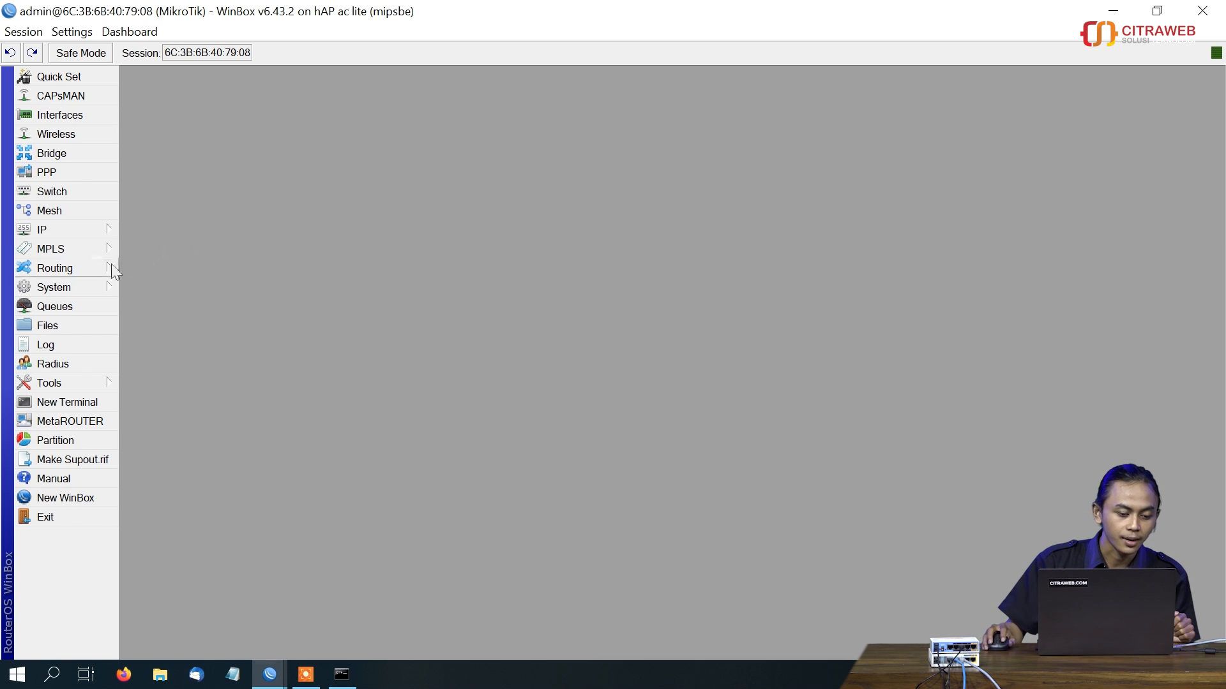
Set the main router's system identity to "Router-Utama"
left_click(97, 291)
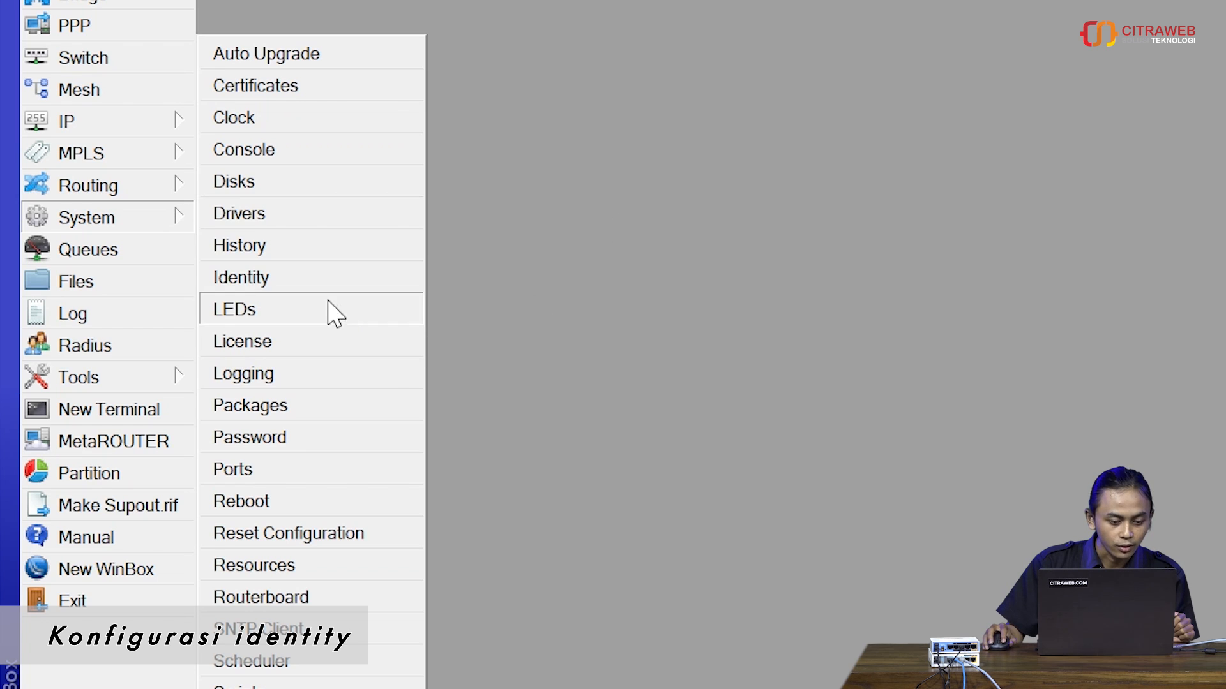
left_click(310, 280)
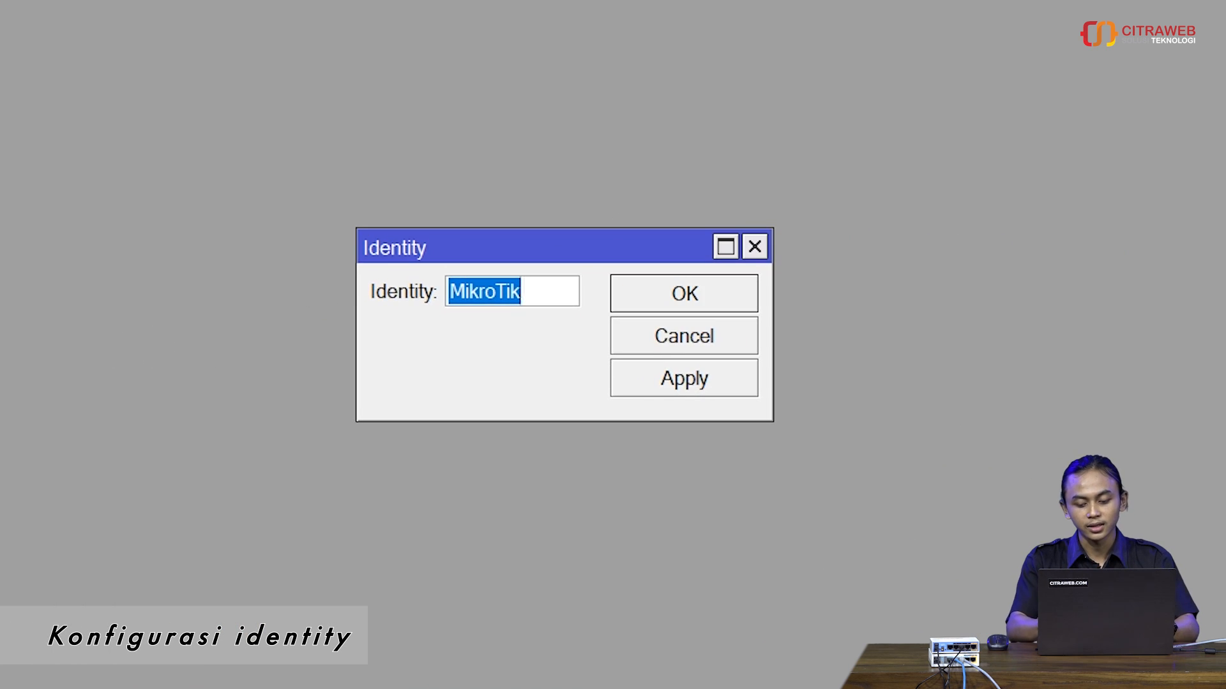
key("BackSpace")
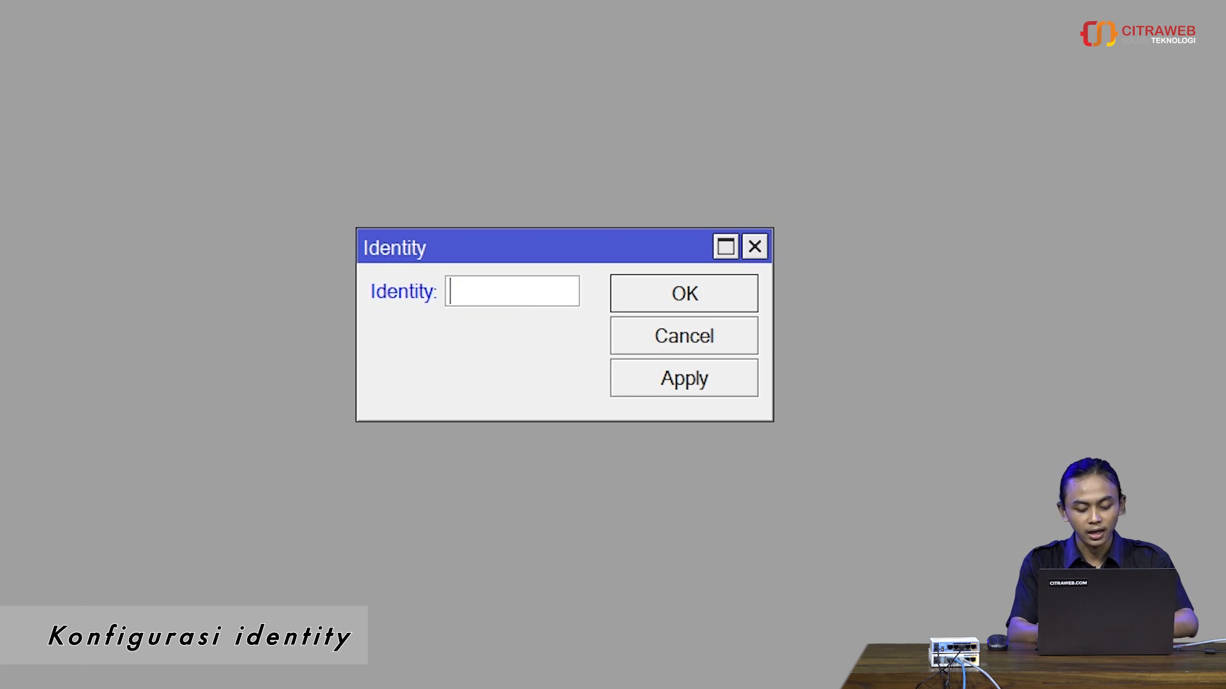
type("Router")
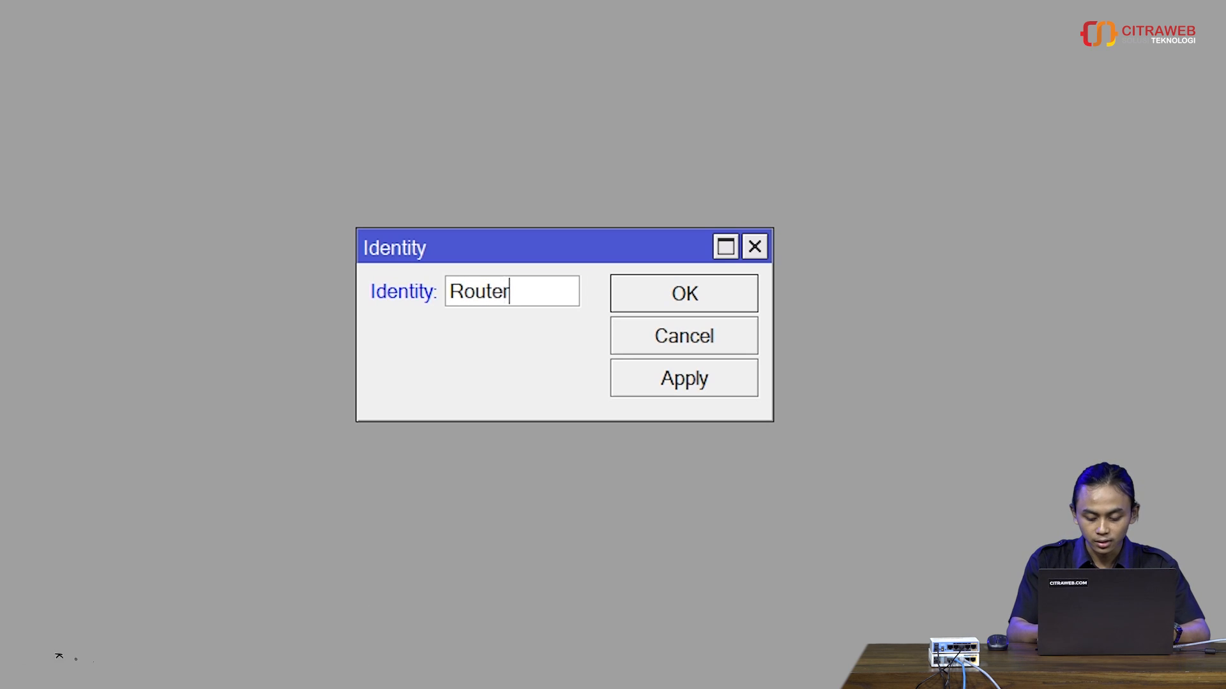
type("-Utama")
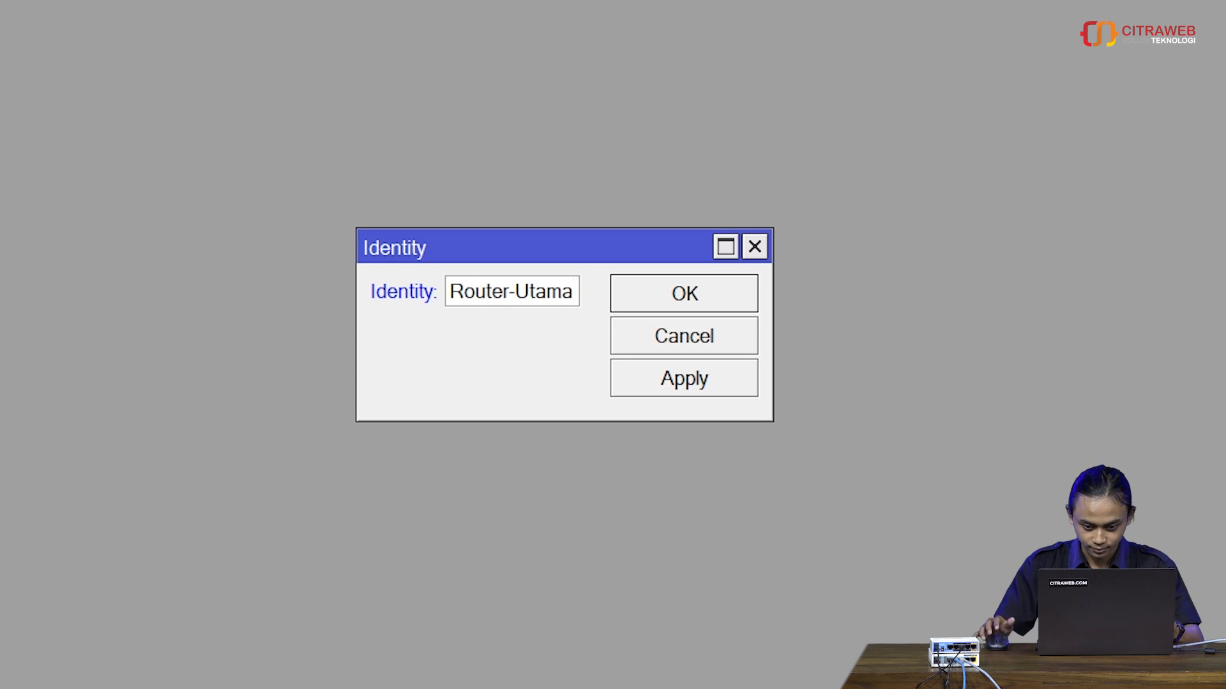
left_click(688, 386)
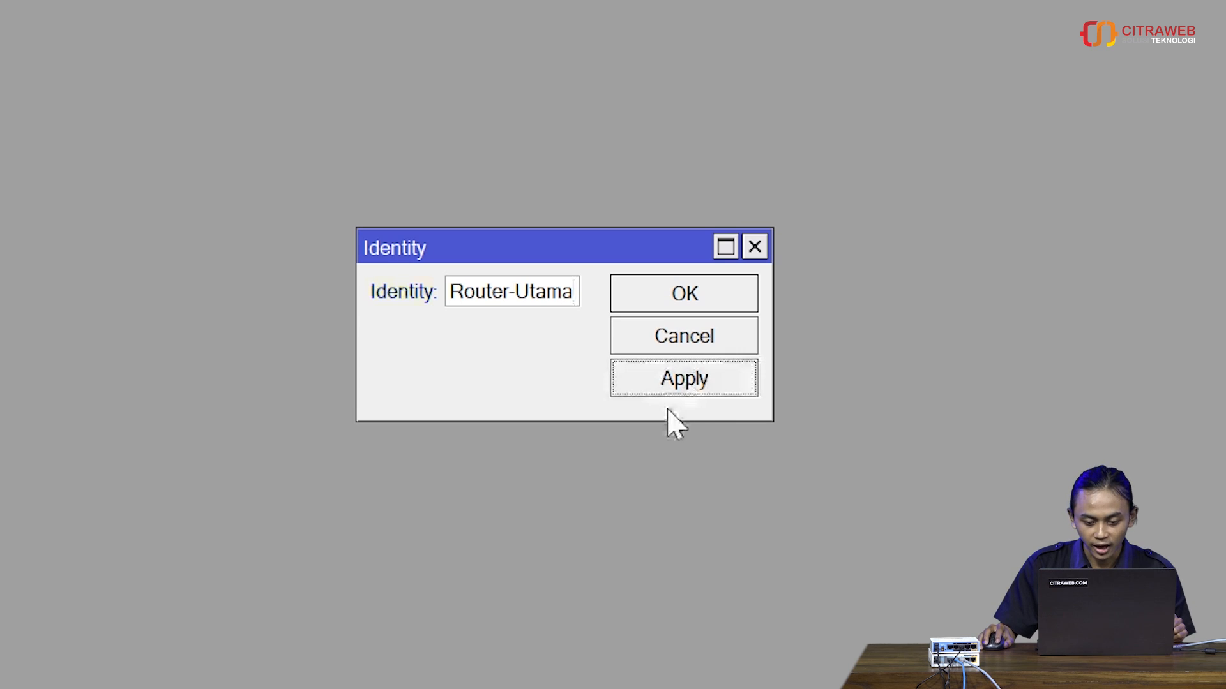
left_click(668, 303)
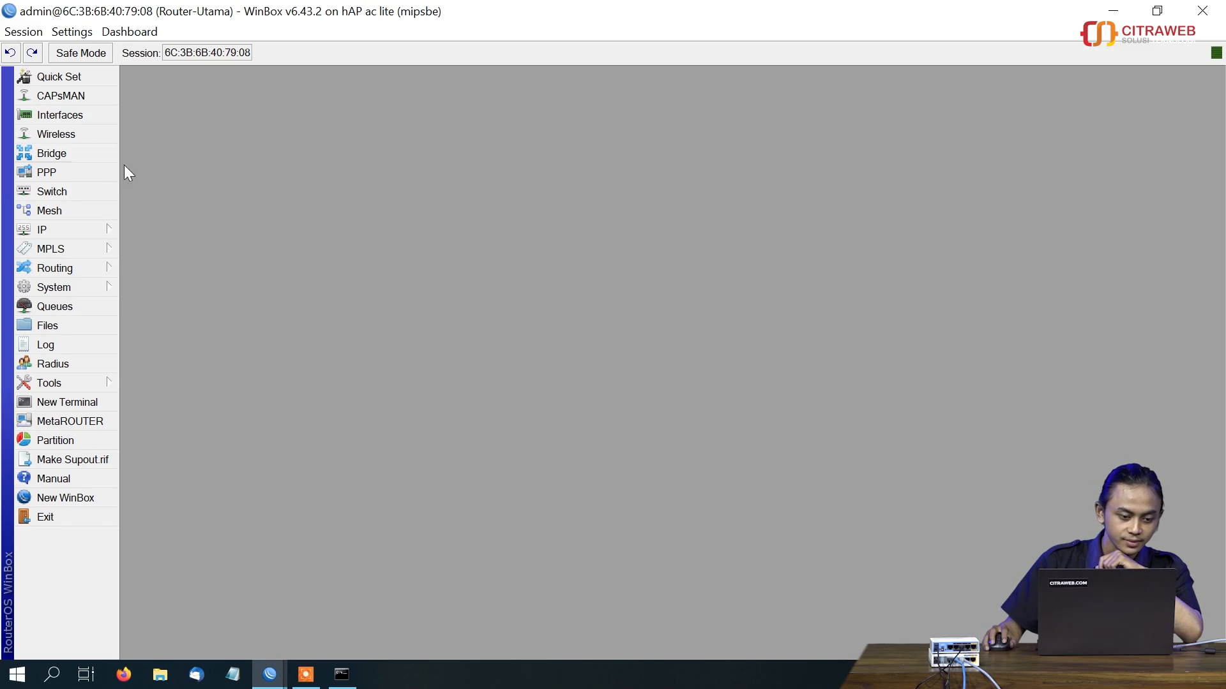
Set the ARP mode of the ether3 interface to local-proxy-arp
left_click(72, 116)
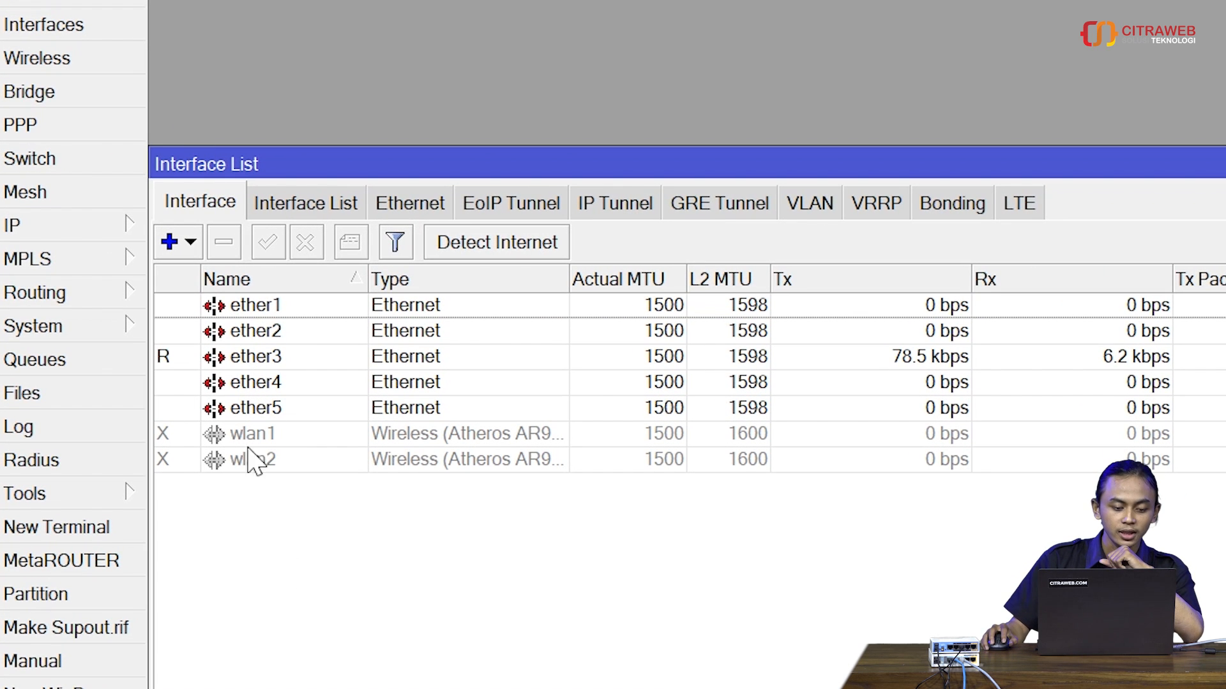
double_click(274, 367)
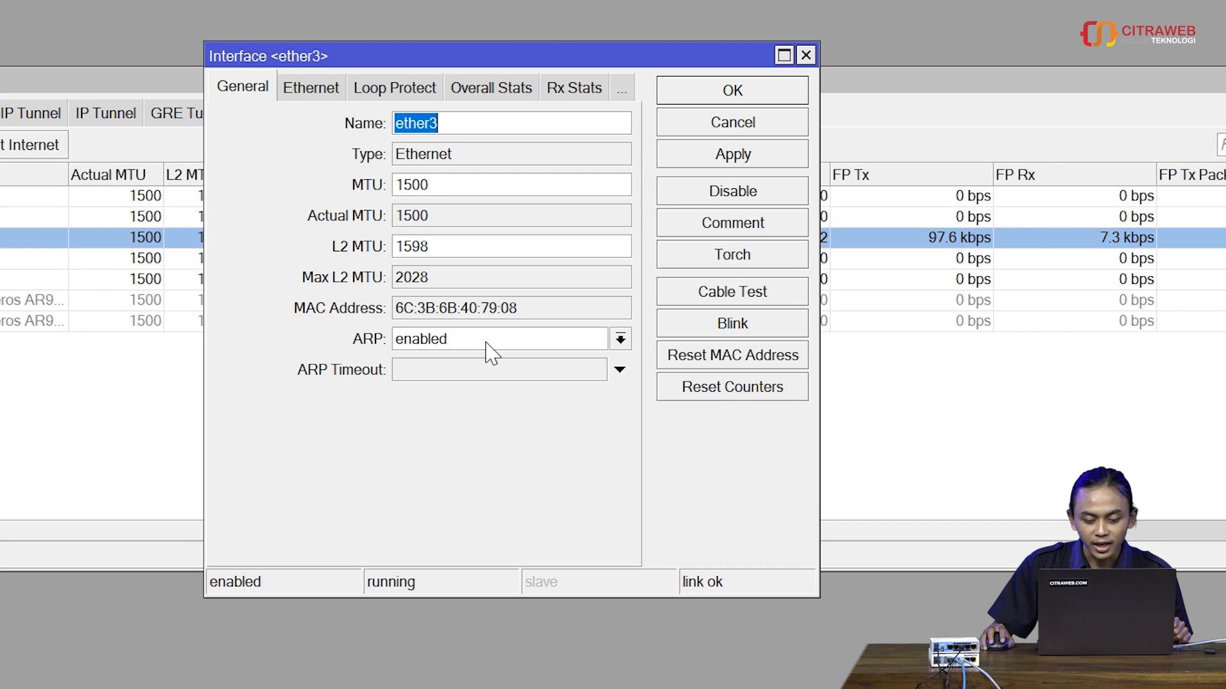
left_click(534, 353)
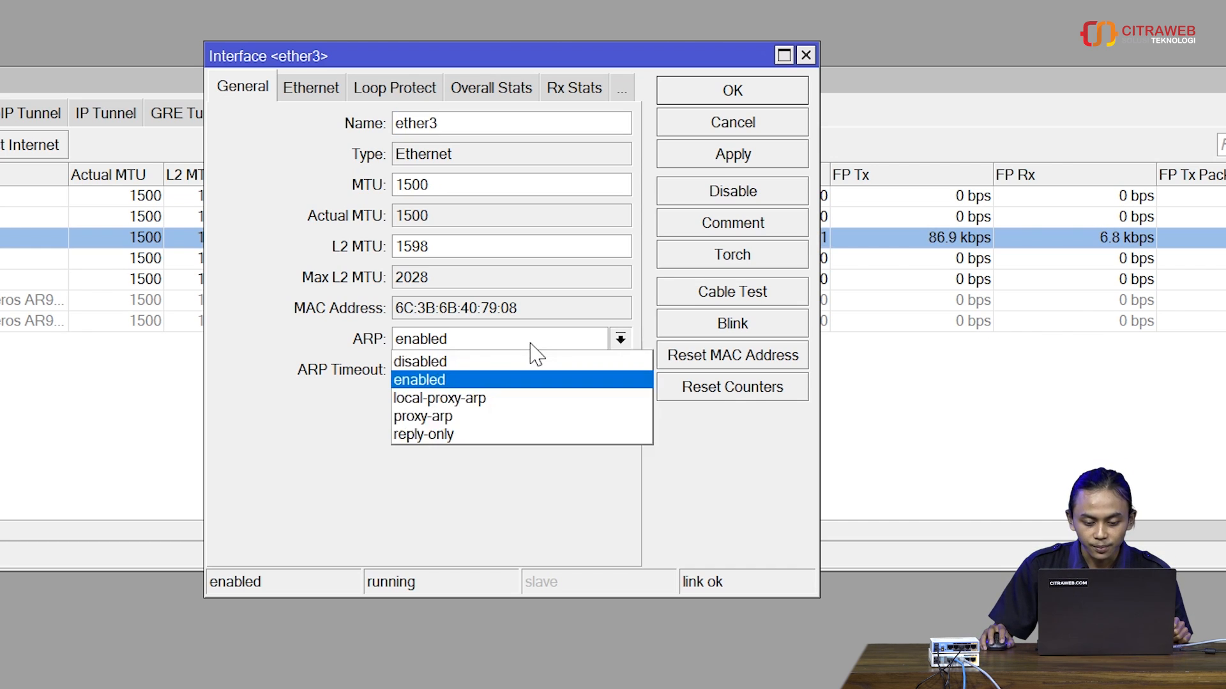
left_click(525, 397)
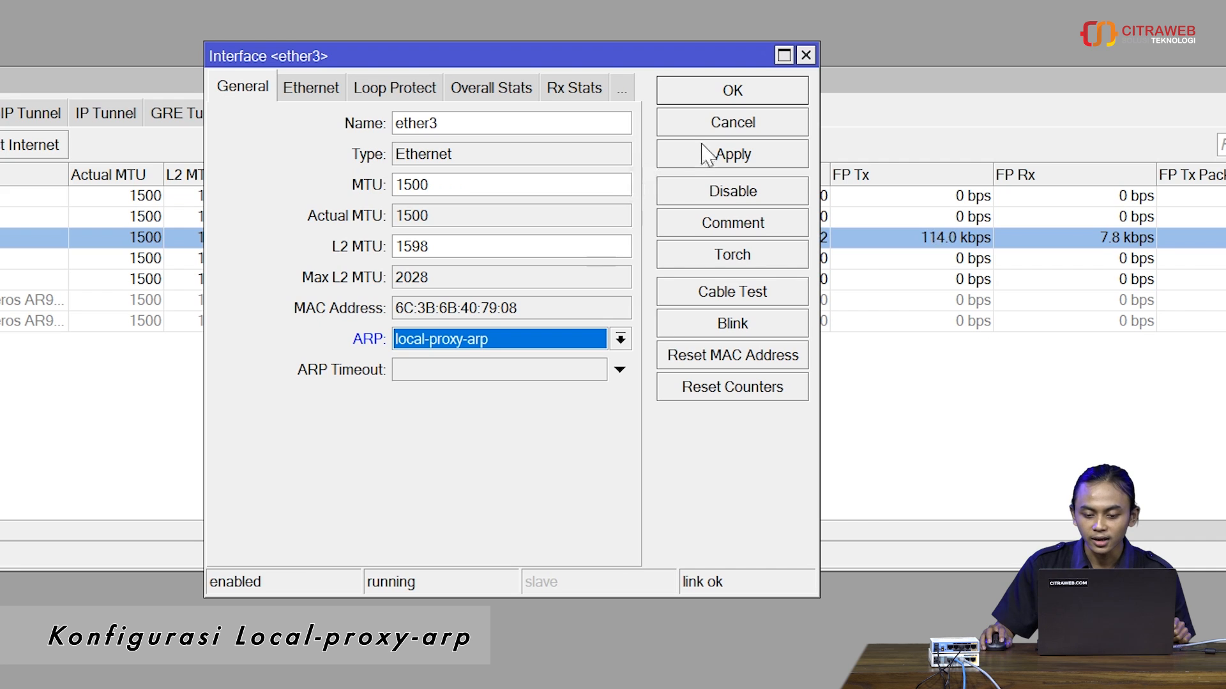
left_click(714, 163)
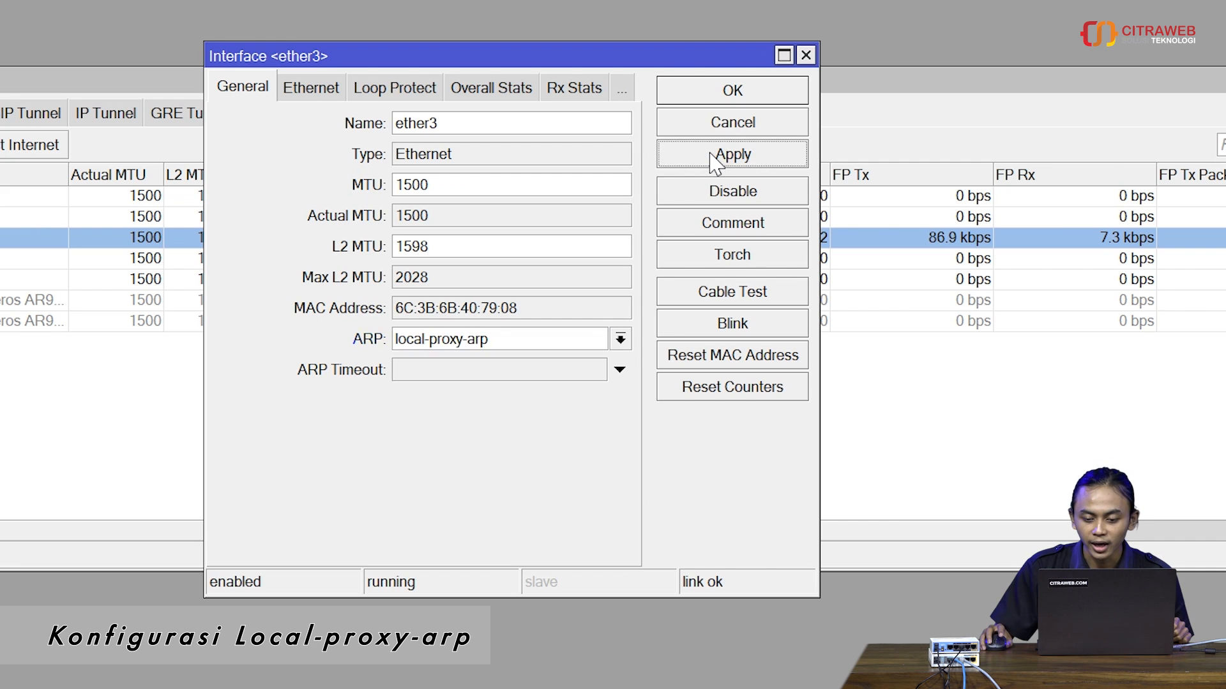
left_click(722, 90)
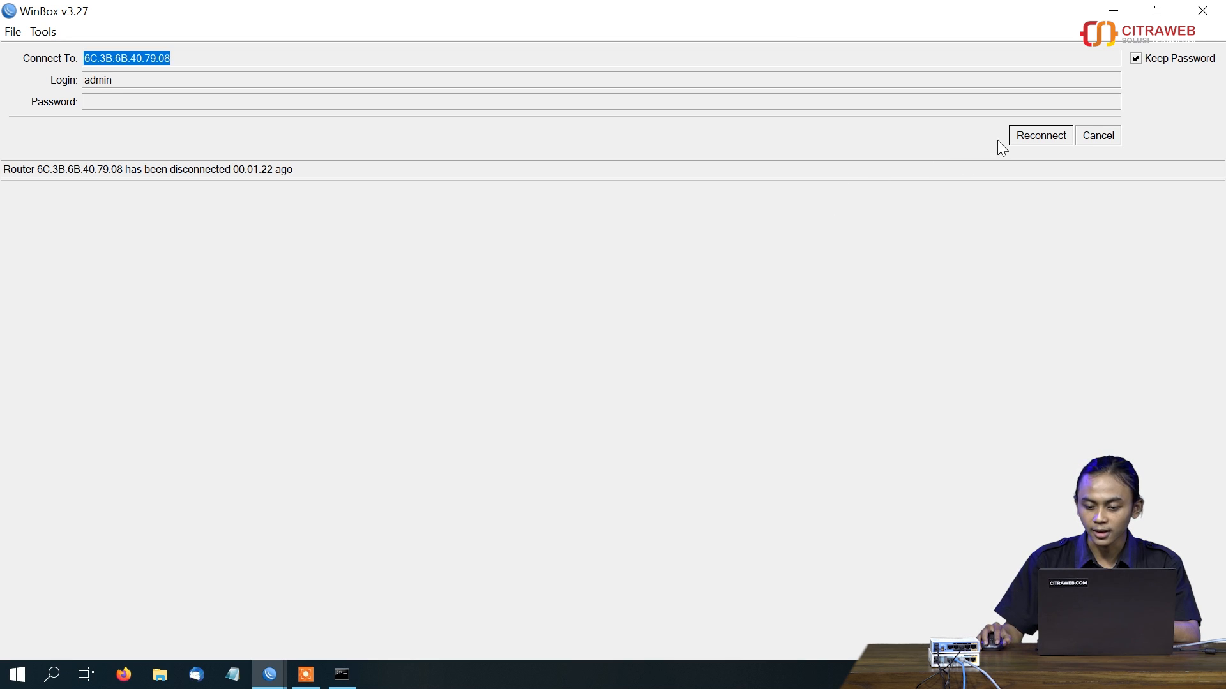
Reconnect to the disconnected main router, check the ether3 interface's ARP mode, and close the interface list
left_click(1045, 138)
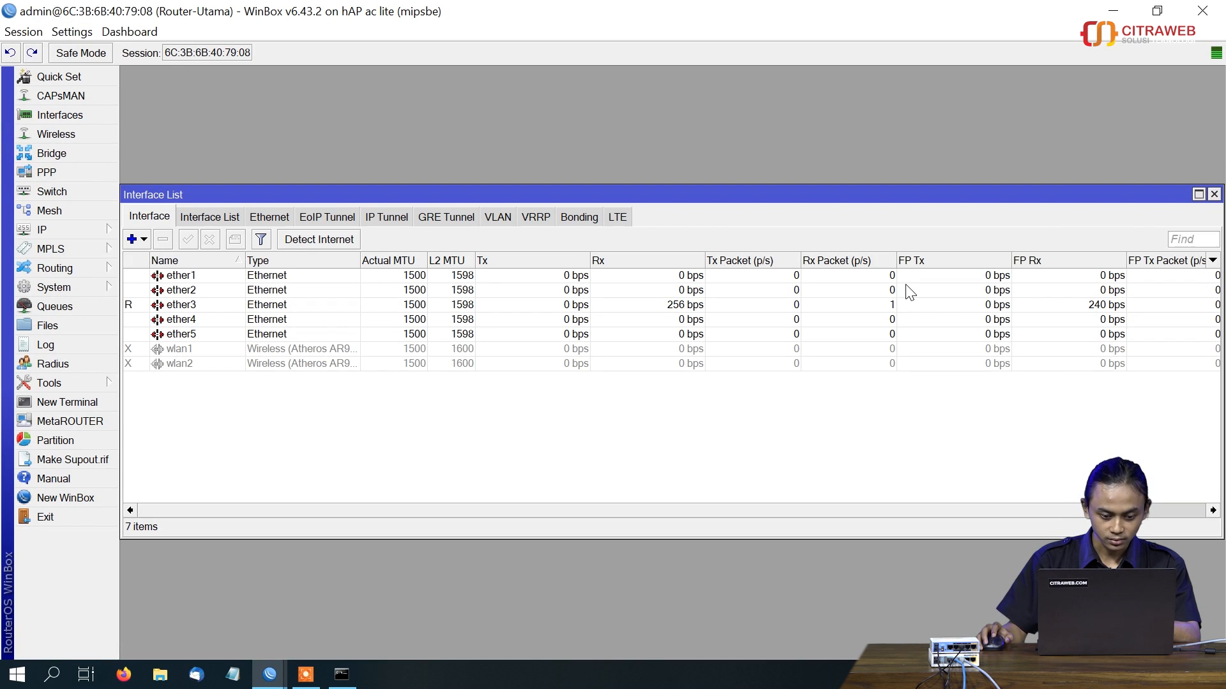
double_click(228, 304)
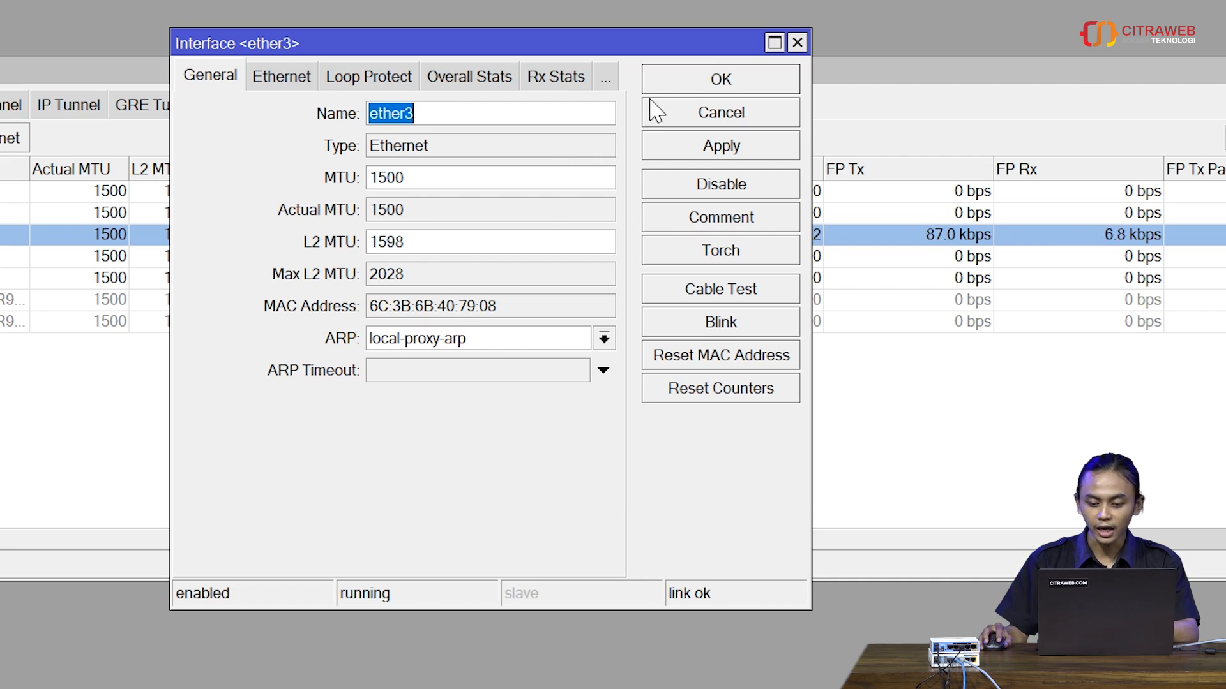
left_click(671, 87)
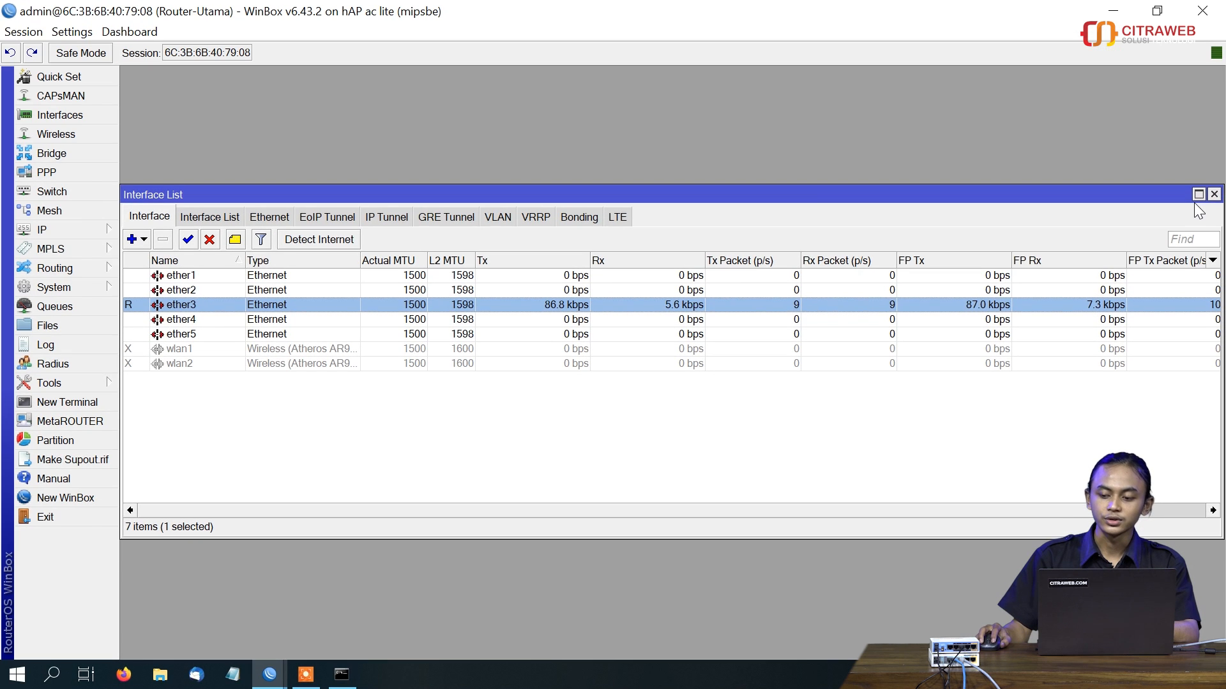
left_click(1215, 191)
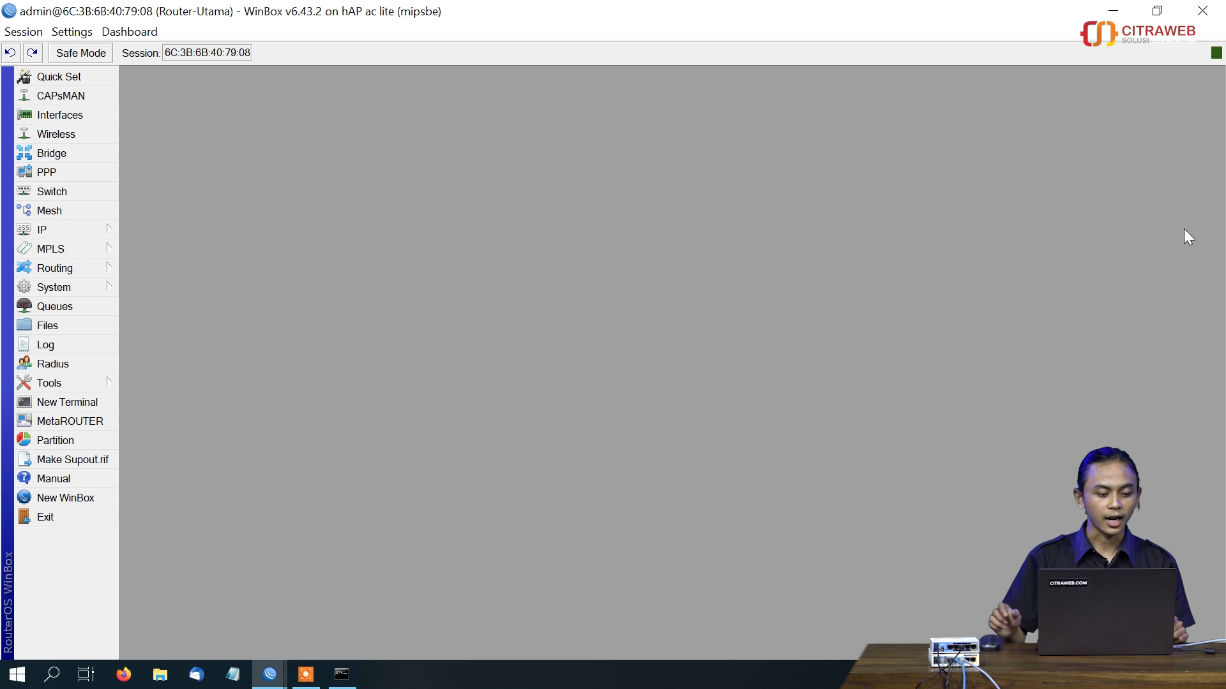
Add the IP address 192.168.3.1/24 to the ether3 interface of the main router
left_click(113, 231)
left_click(145, 226)
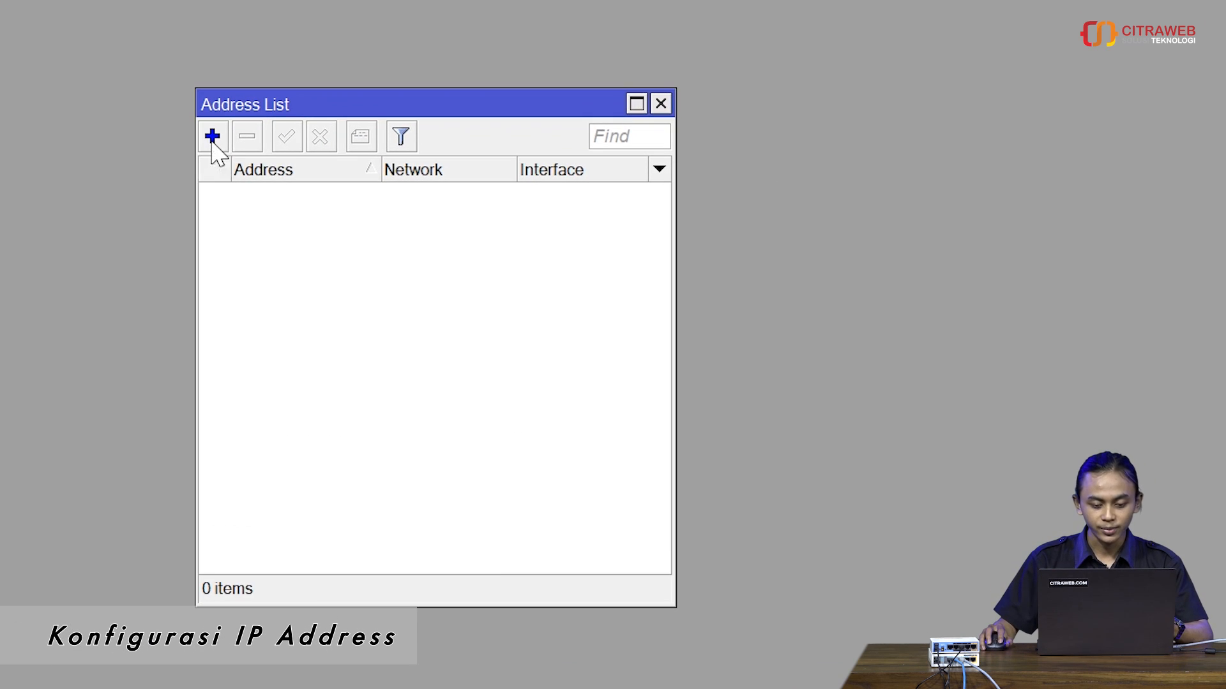
left_click(212, 138)
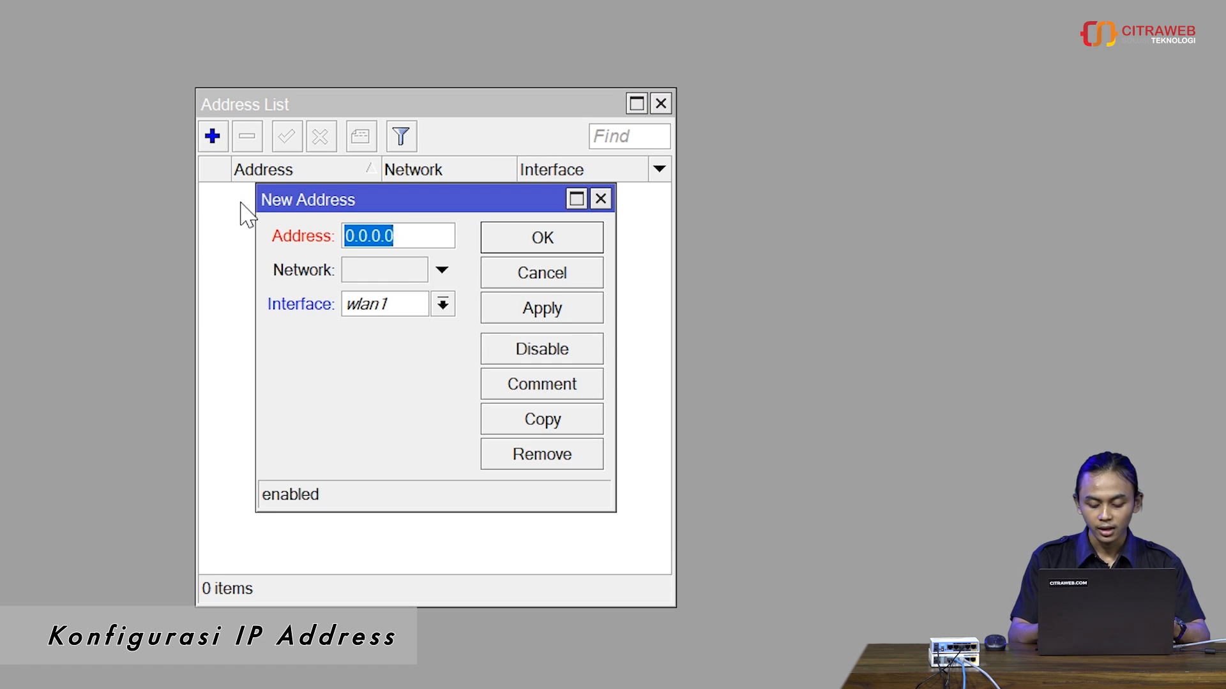
type("192.168.3.1/24")
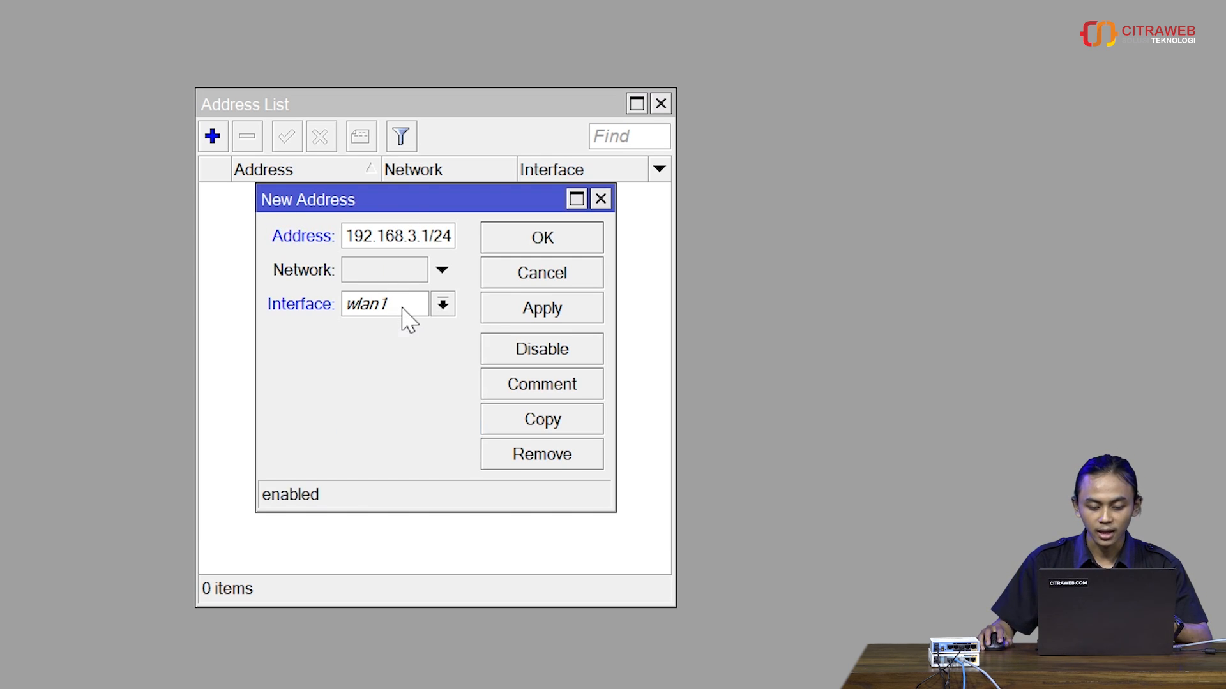
left_click(403, 309)
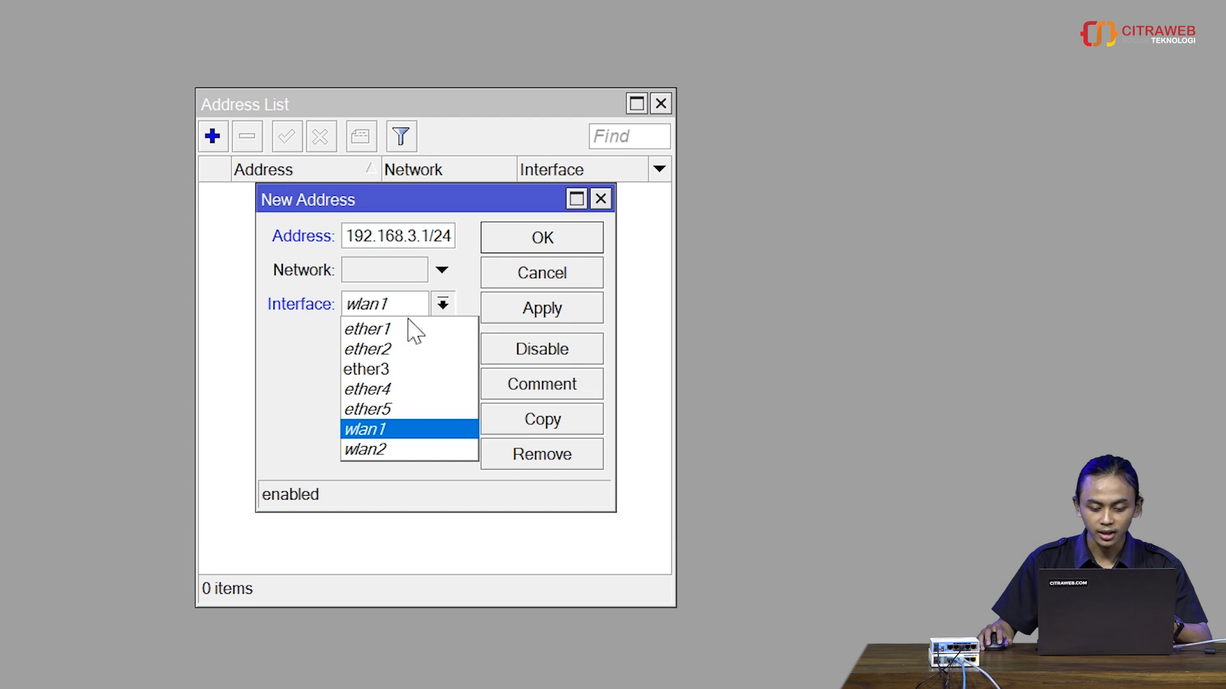
left_click(419, 370)
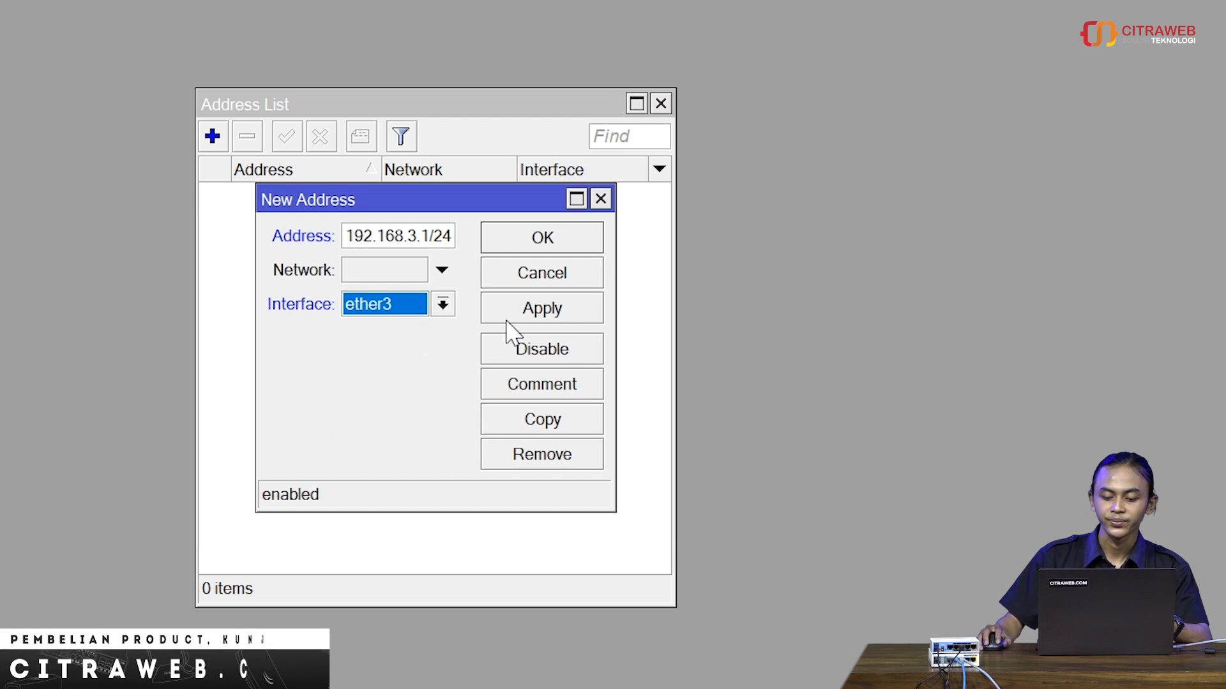
left_click(551, 319)
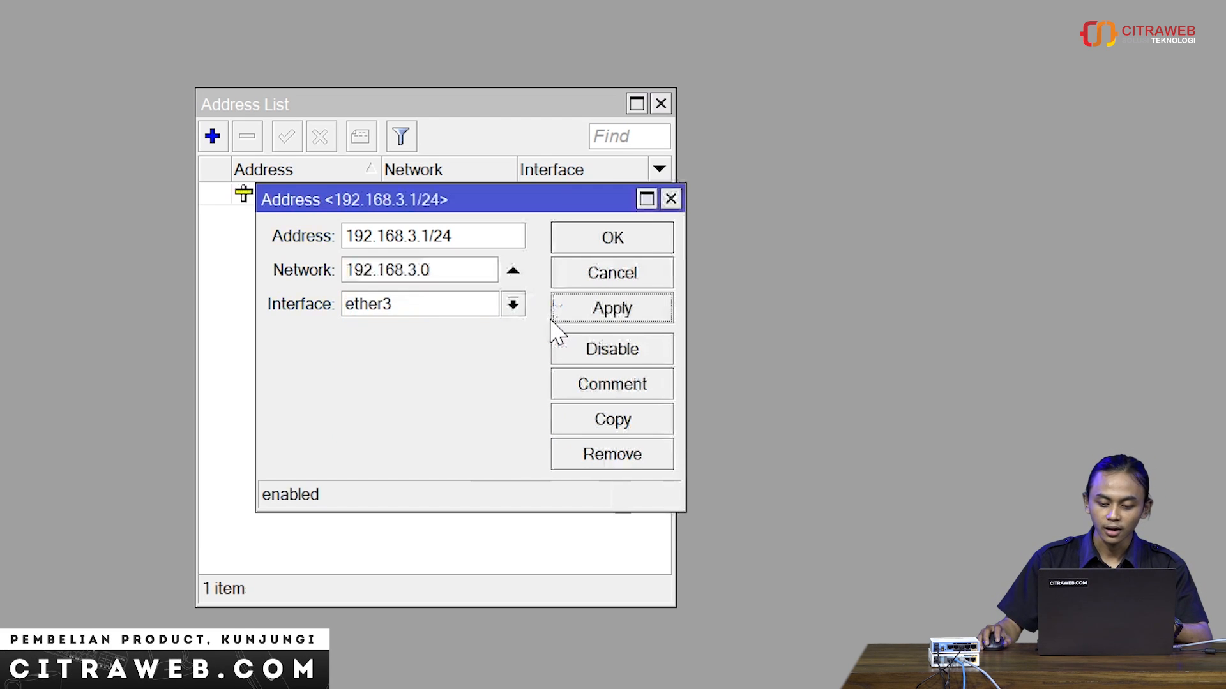
left_click(610, 246)
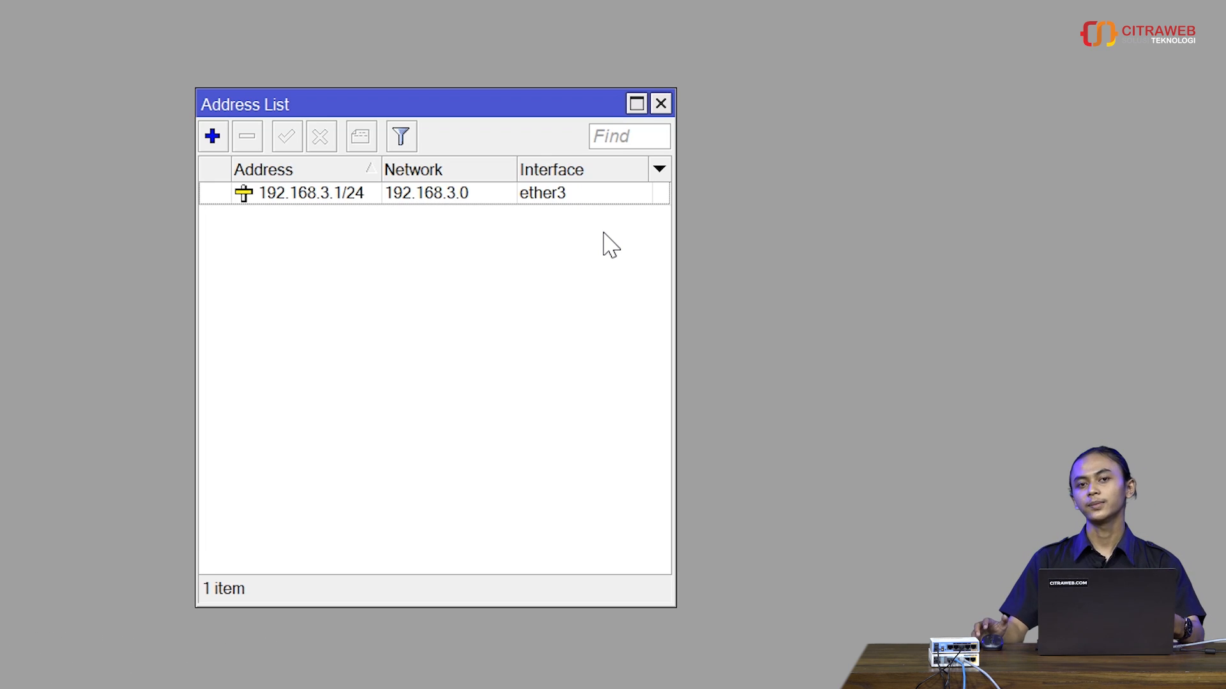
Close the address list and start a DHCP server setup on the ether3 interface of the main router
left_click(662, 105)
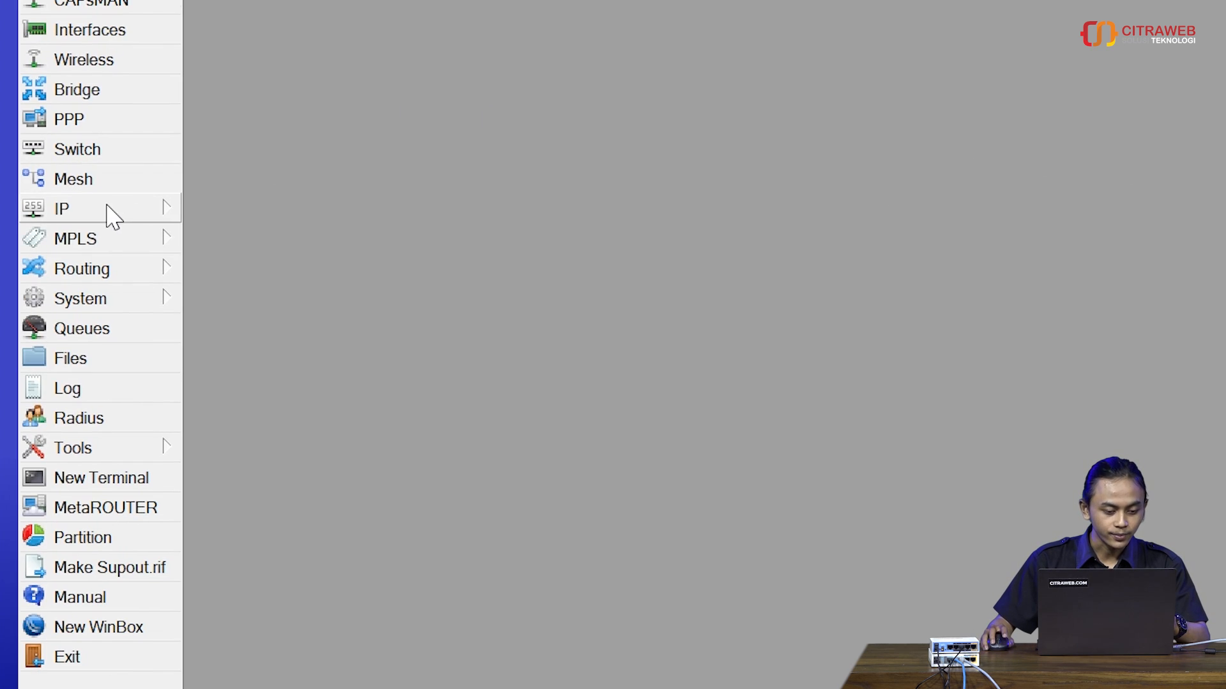
left_click(107, 215)
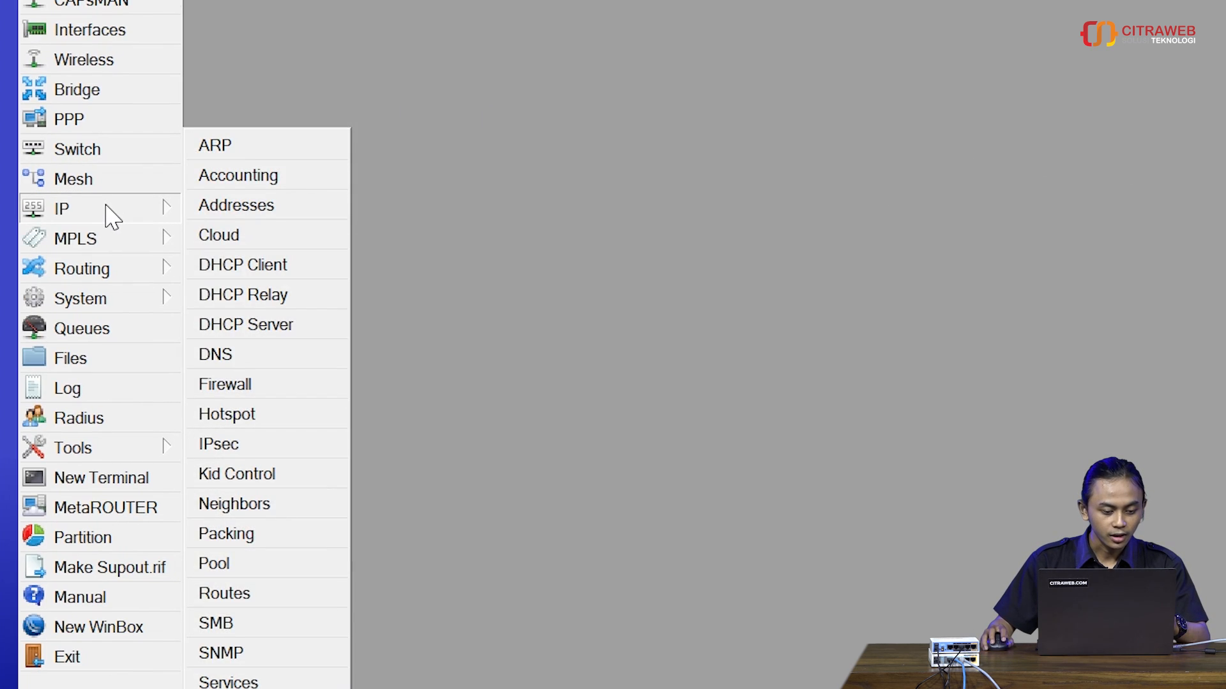
left_click(251, 327)
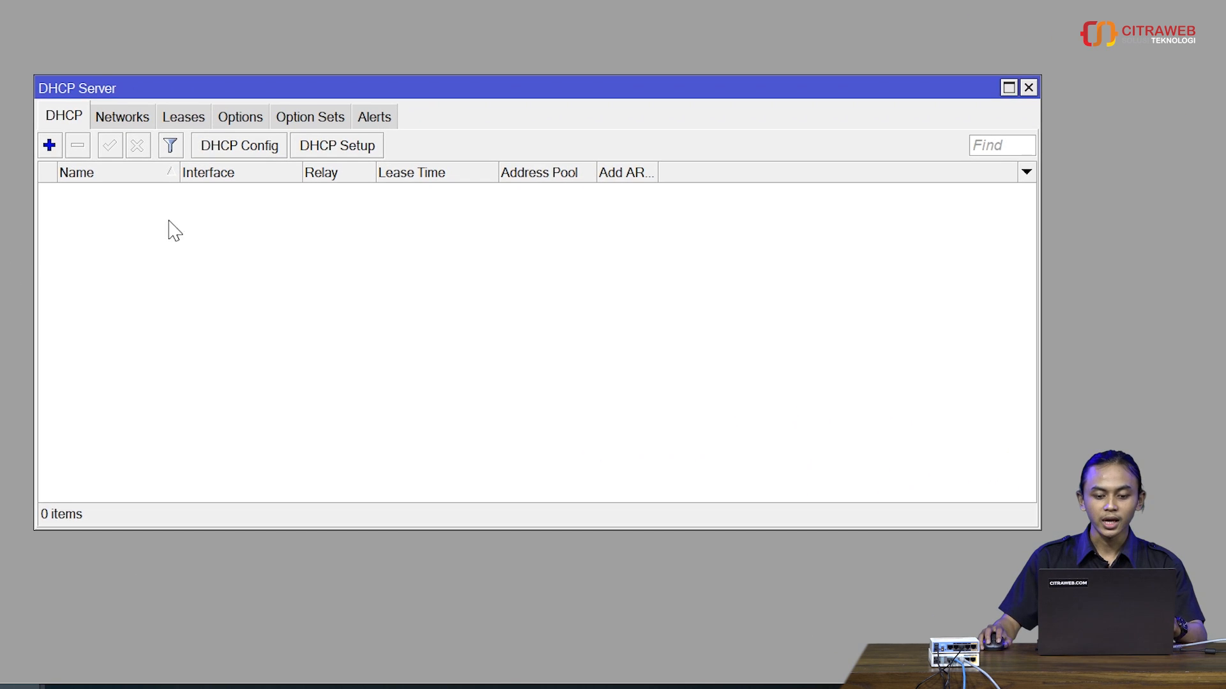
left_click(331, 154)
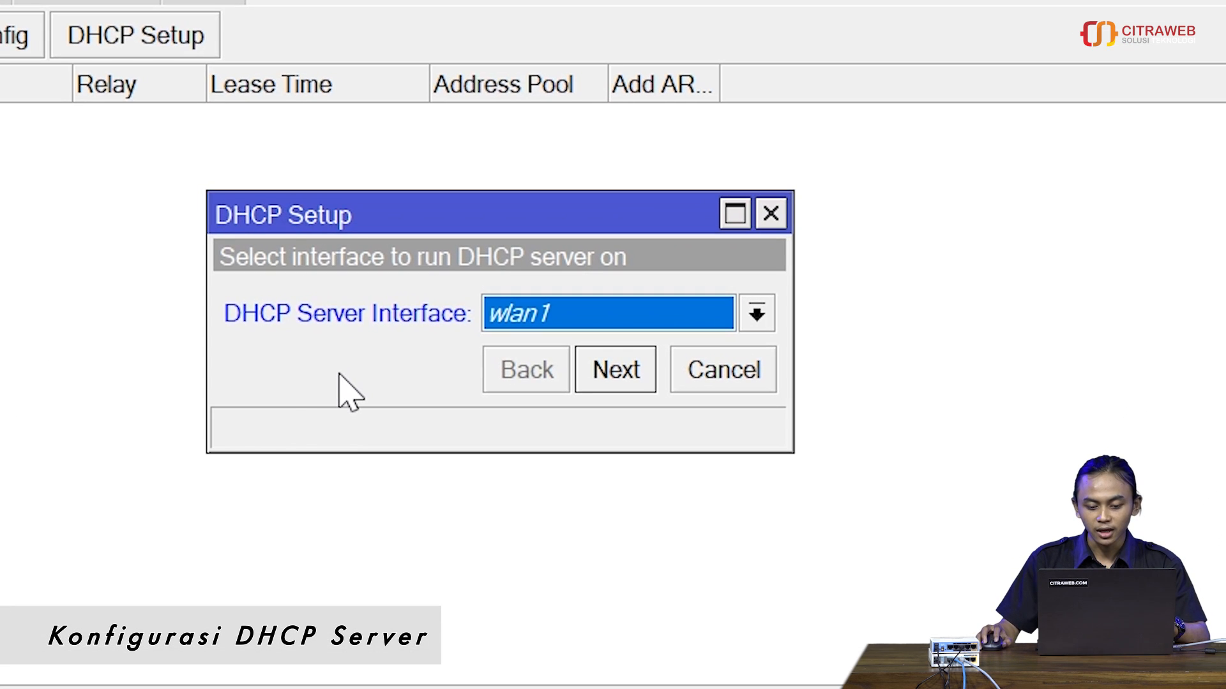
left_click(549, 312)
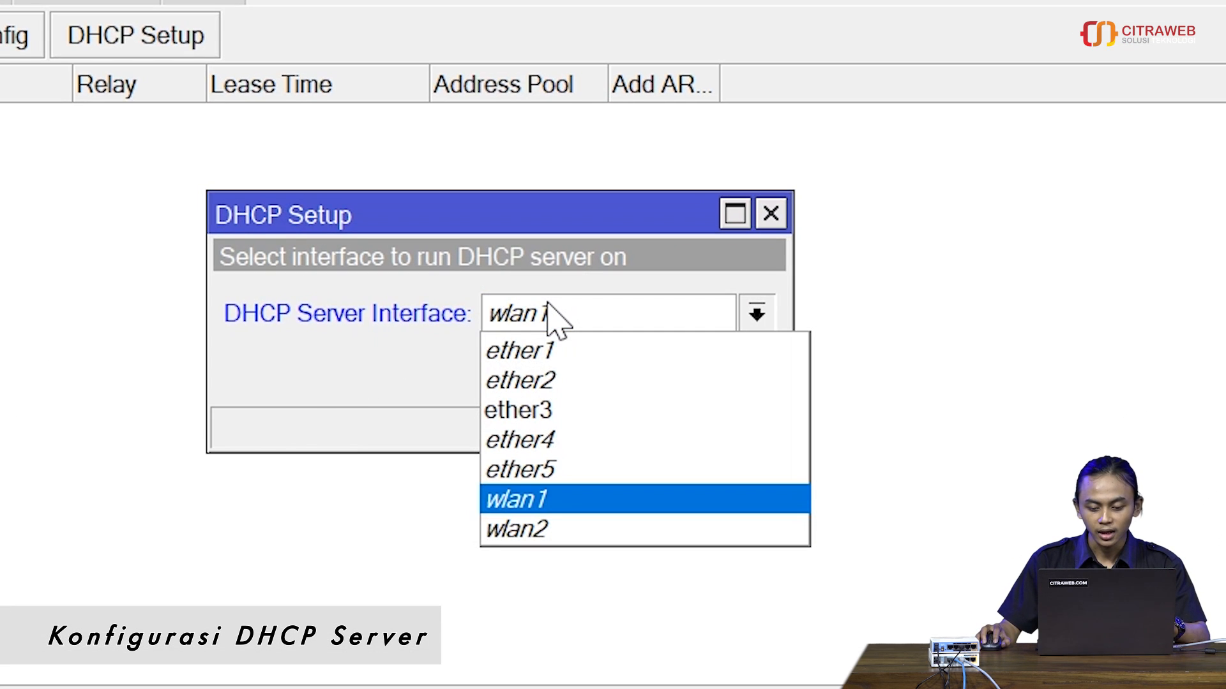
left_click(585, 411)
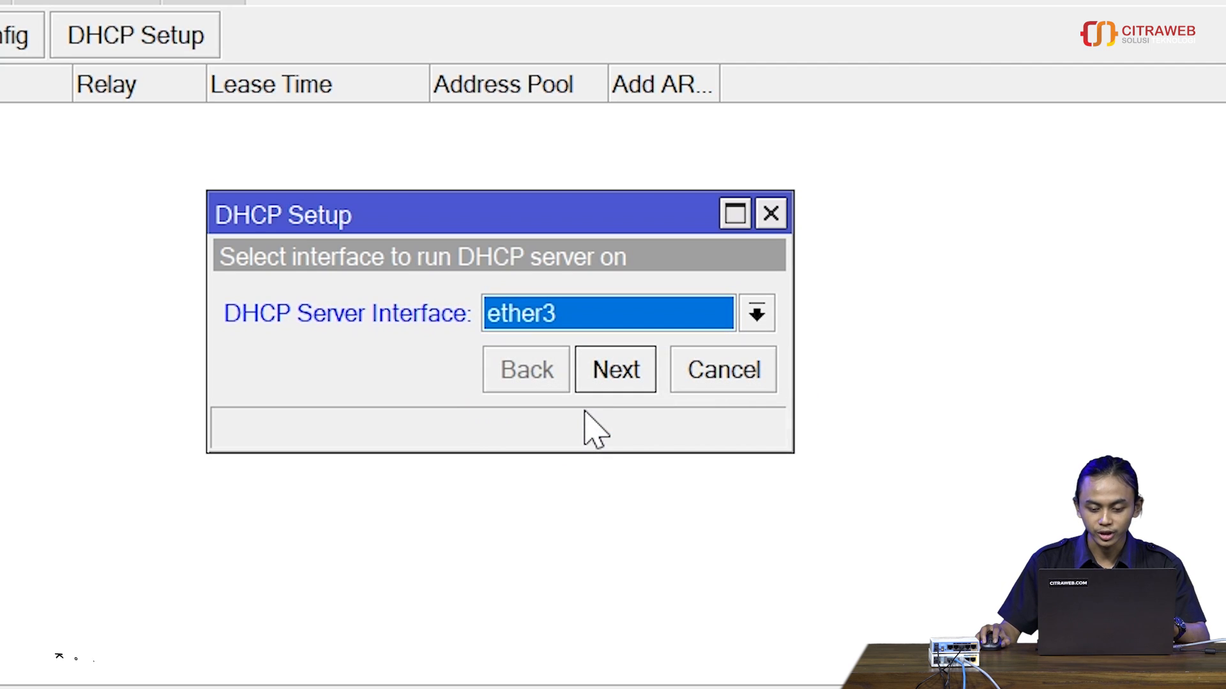
Complete the DHCP setup with address space 192.168.3.0/24, no DNS servers, a 00:10:00 lease time and the remaining defaults
left_click(620, 382)
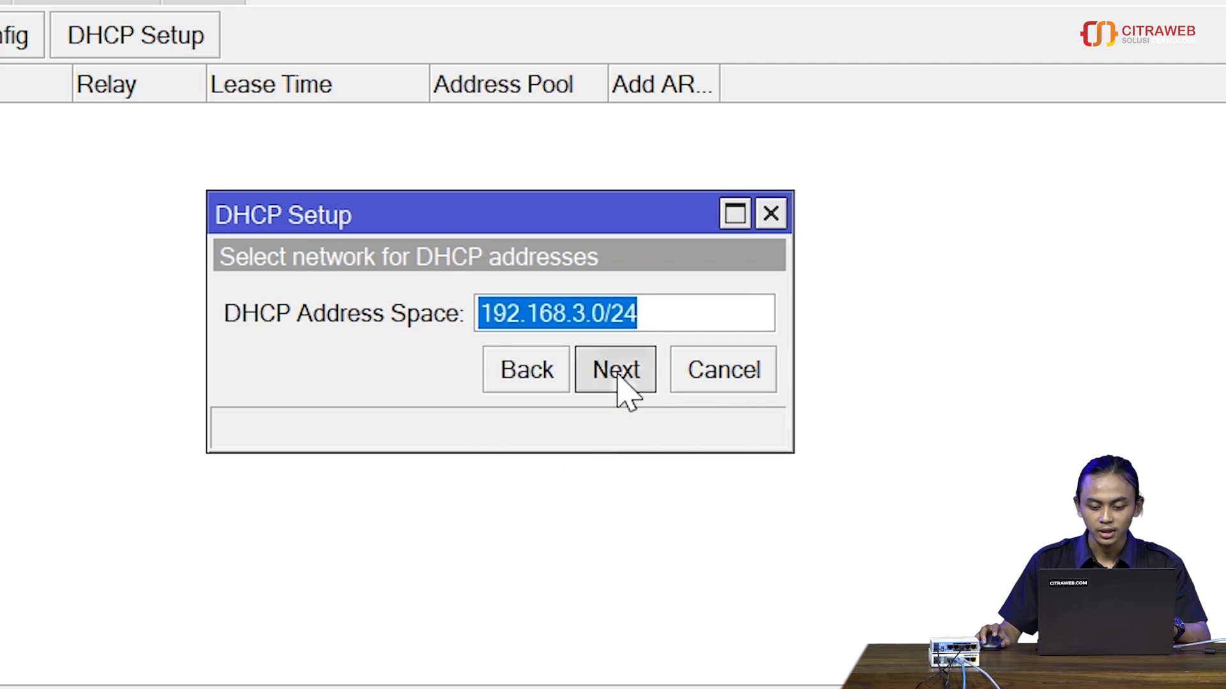
left_click(617, 378)
left_click(620, 383)
left_click(619, 384)
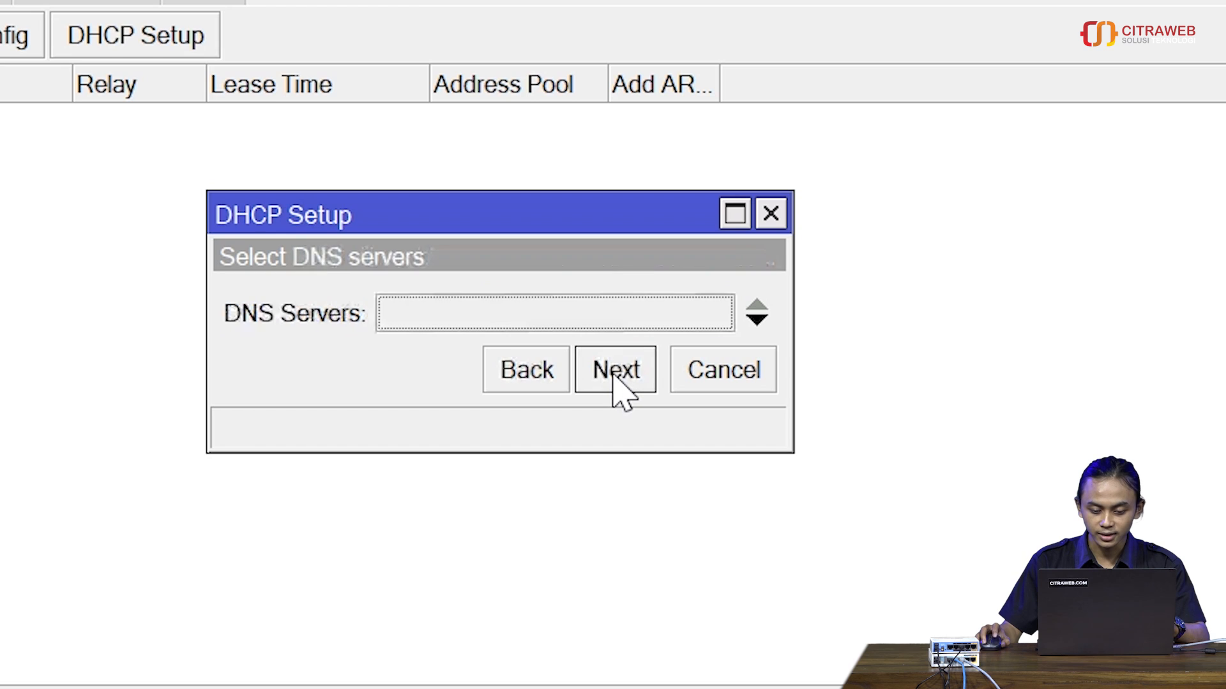
left_click(616, 378)
left_click(617, 380)
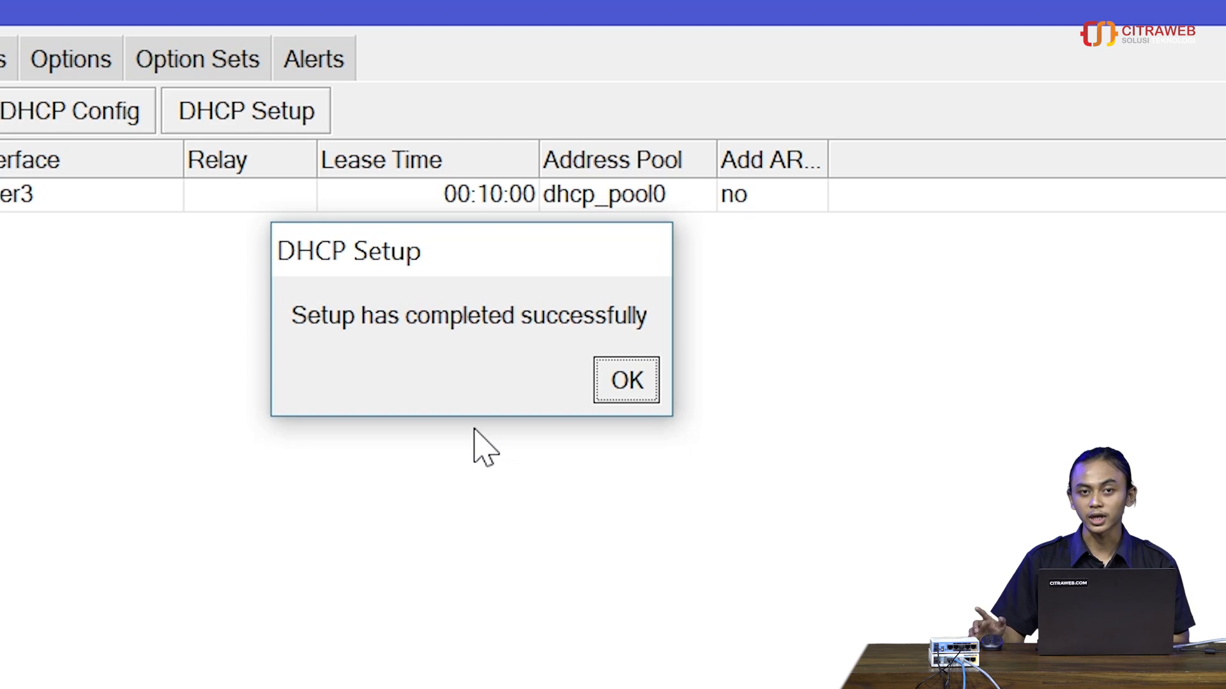
left_click(626, 382)
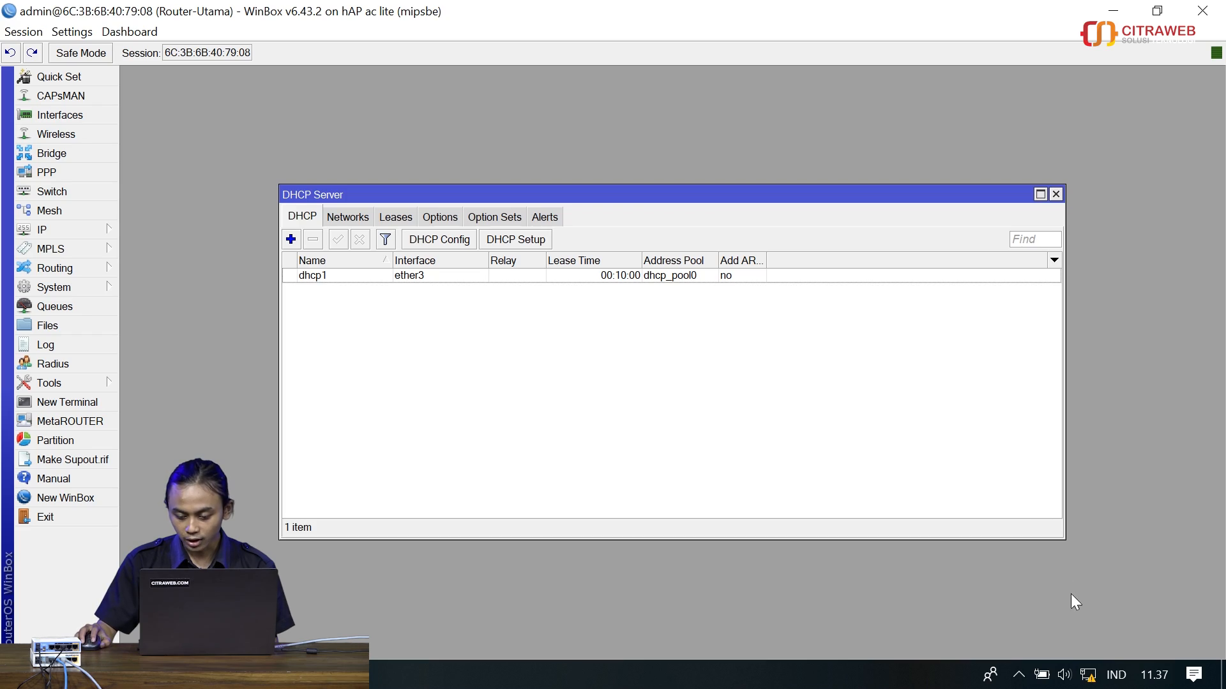
Open the Ethernet adapter's properties from the Windows network adapter options
right_click(1089, 674)
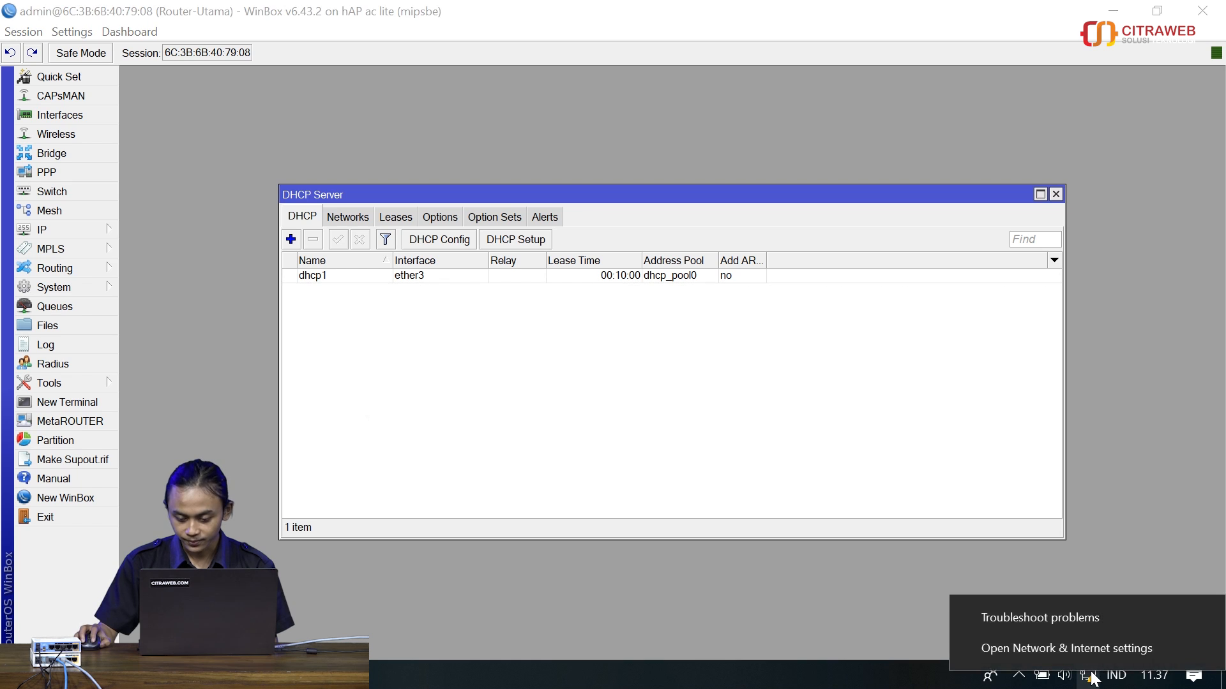
left_click(1061, 649)
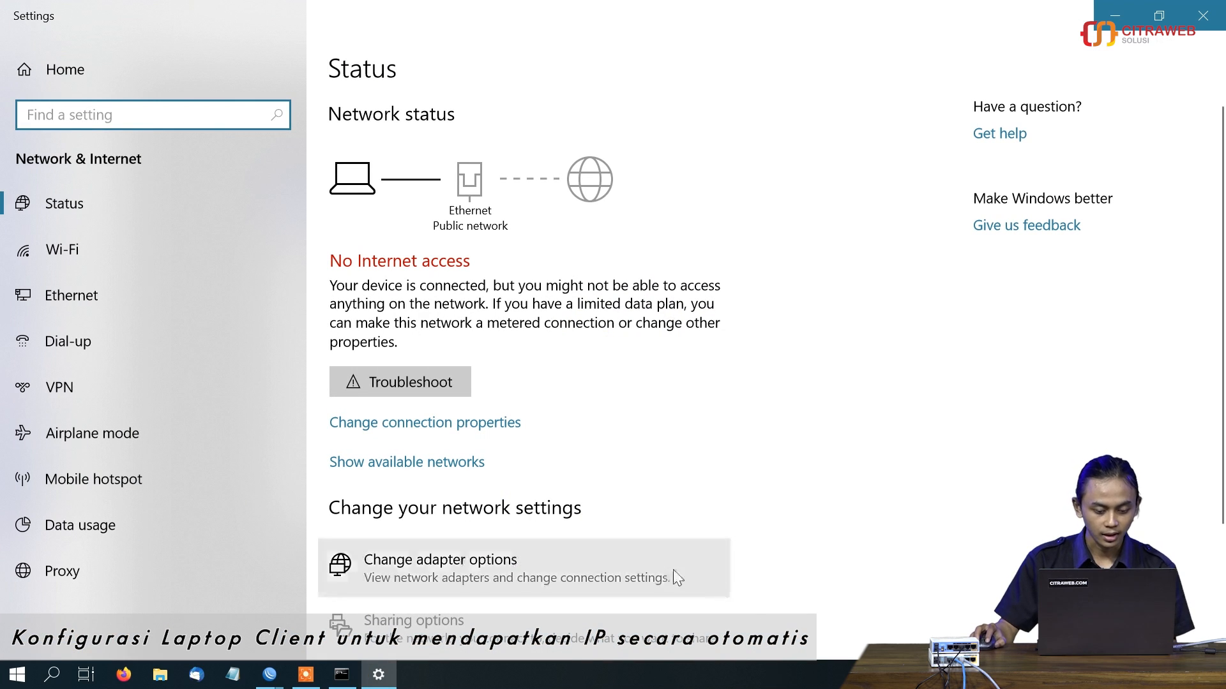
left_click(444, 574)
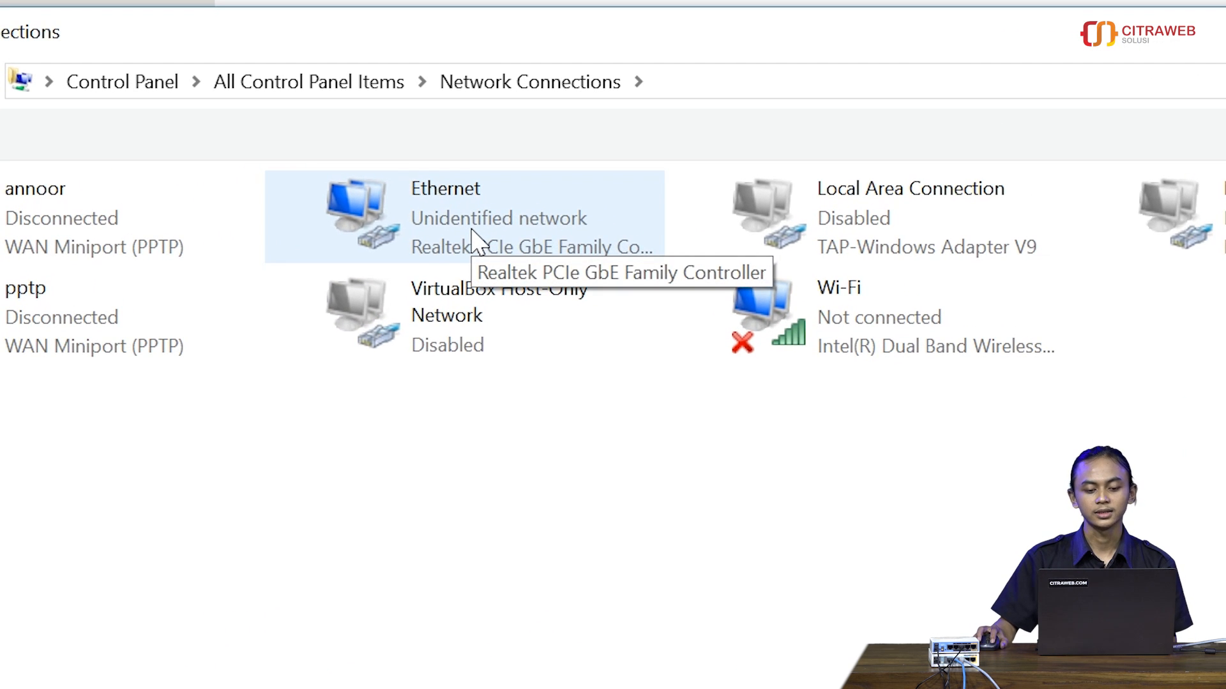
left_click(472, 241)
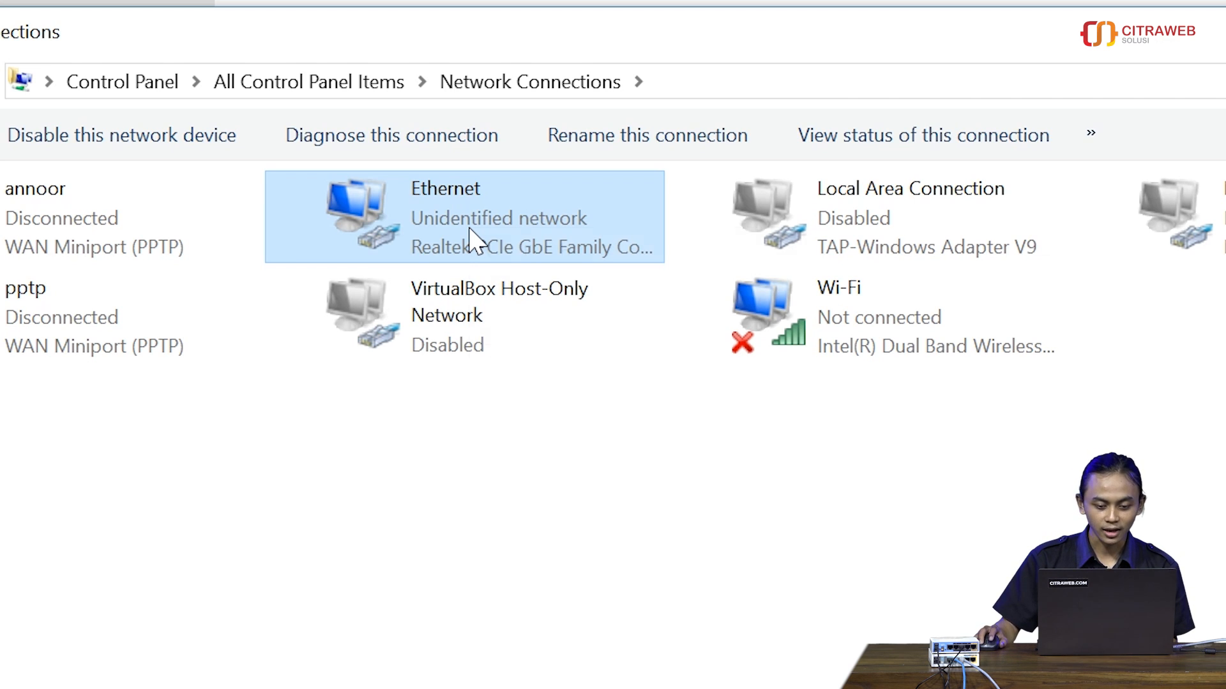
right_click(469, 229)
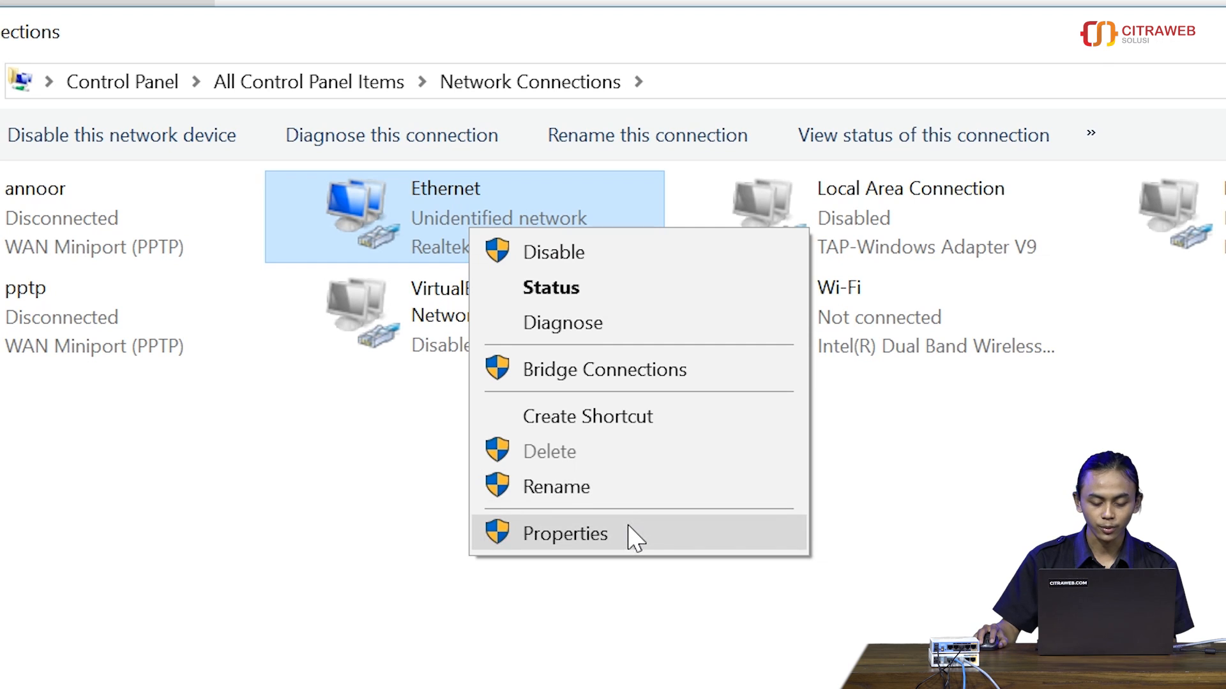
left_click(564, 533)
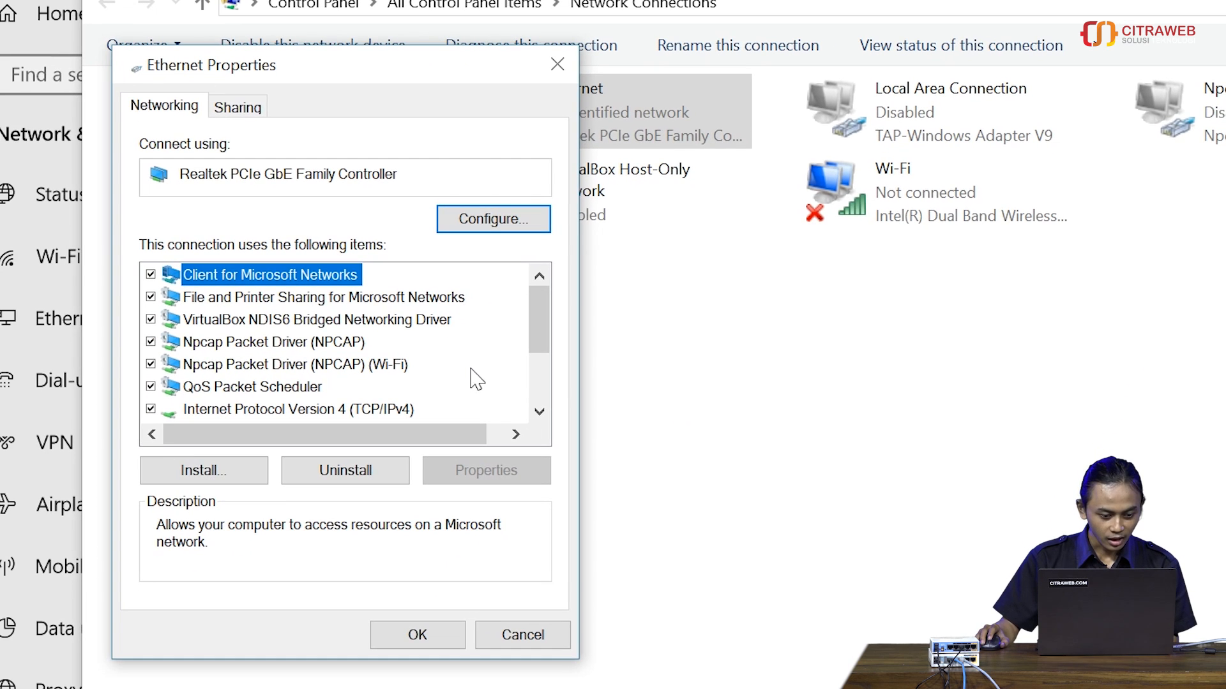
Set the Ethernet adapter's TCP/IPv4 to obtain an IP address automatically and apply the change
double_click(385, 412)
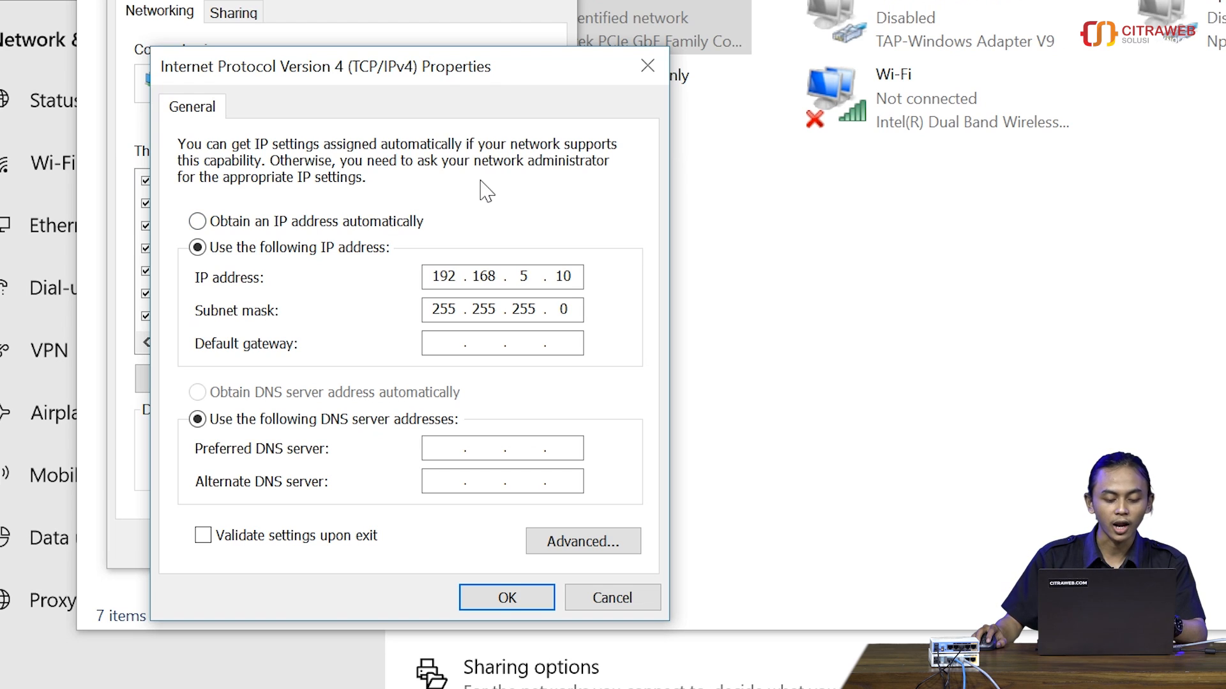
left_click(251, 225)
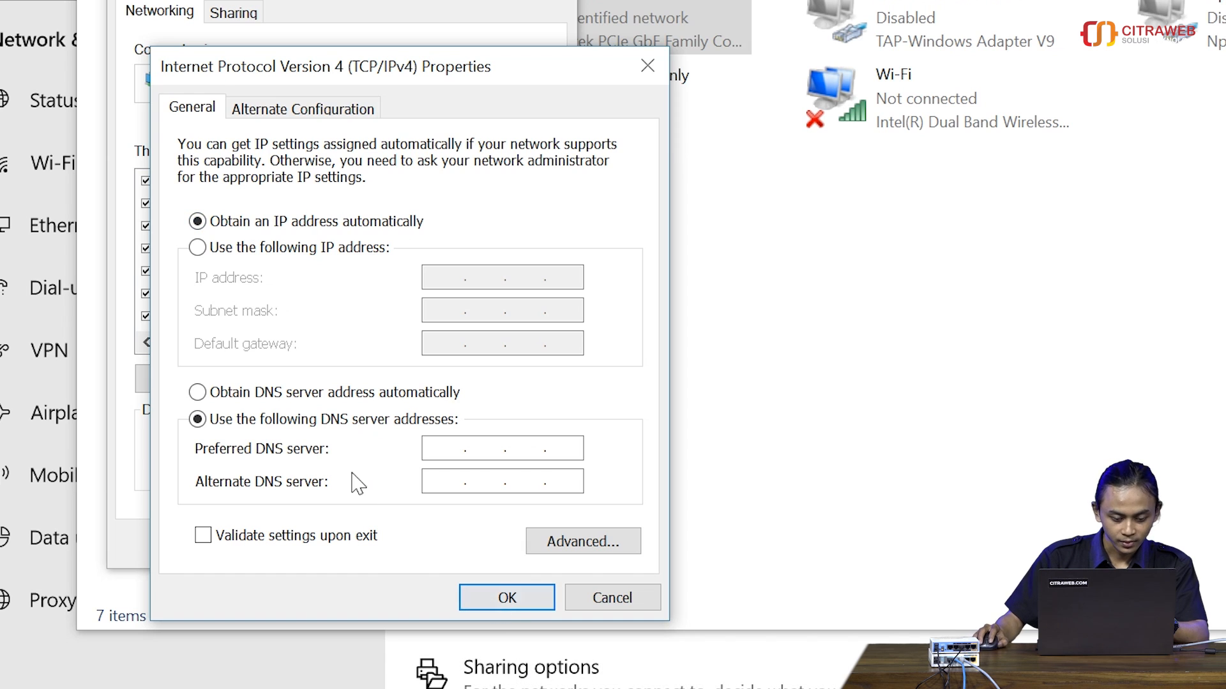
left_click(507, 597)
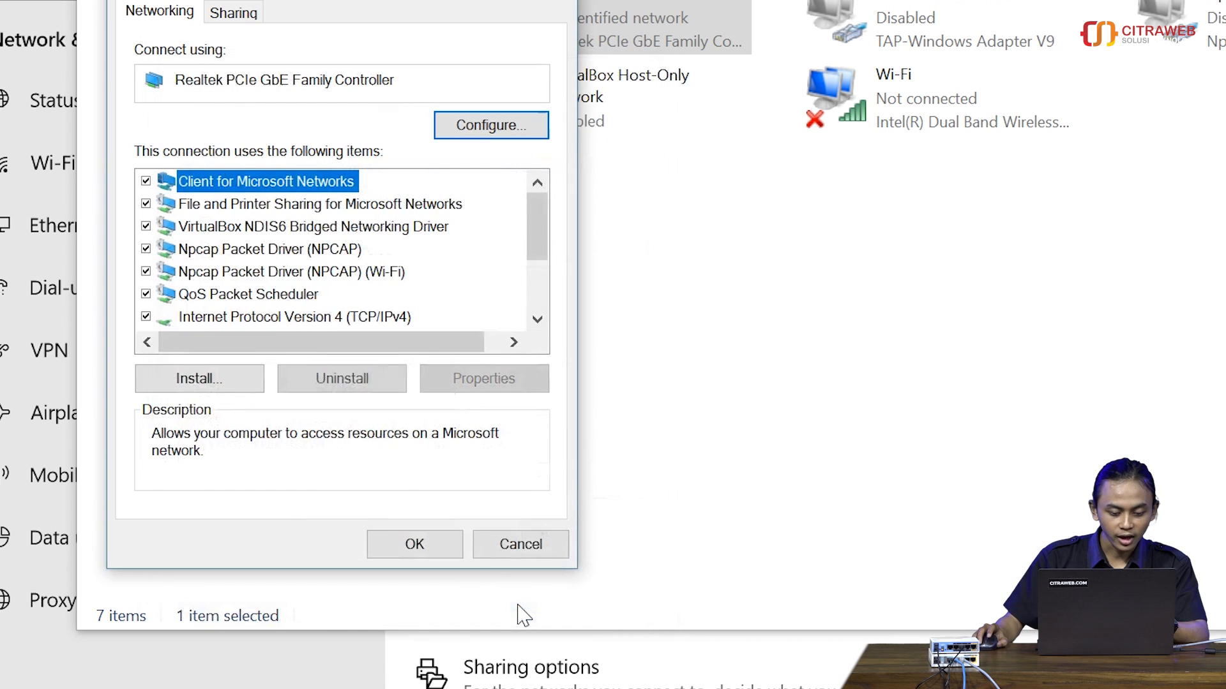
left_click(402, 541)
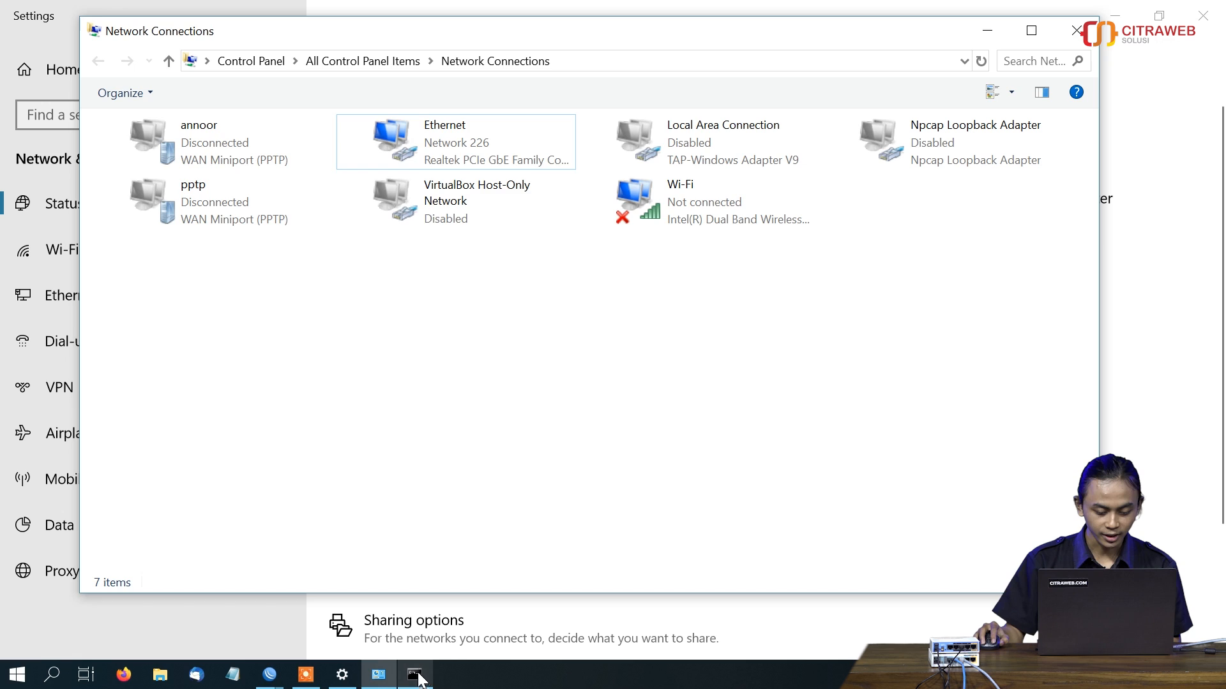
Switch to Command Prompt, run ipconfig, and check the Ethernet adapter's IPv4 address
left_click(416, 676)
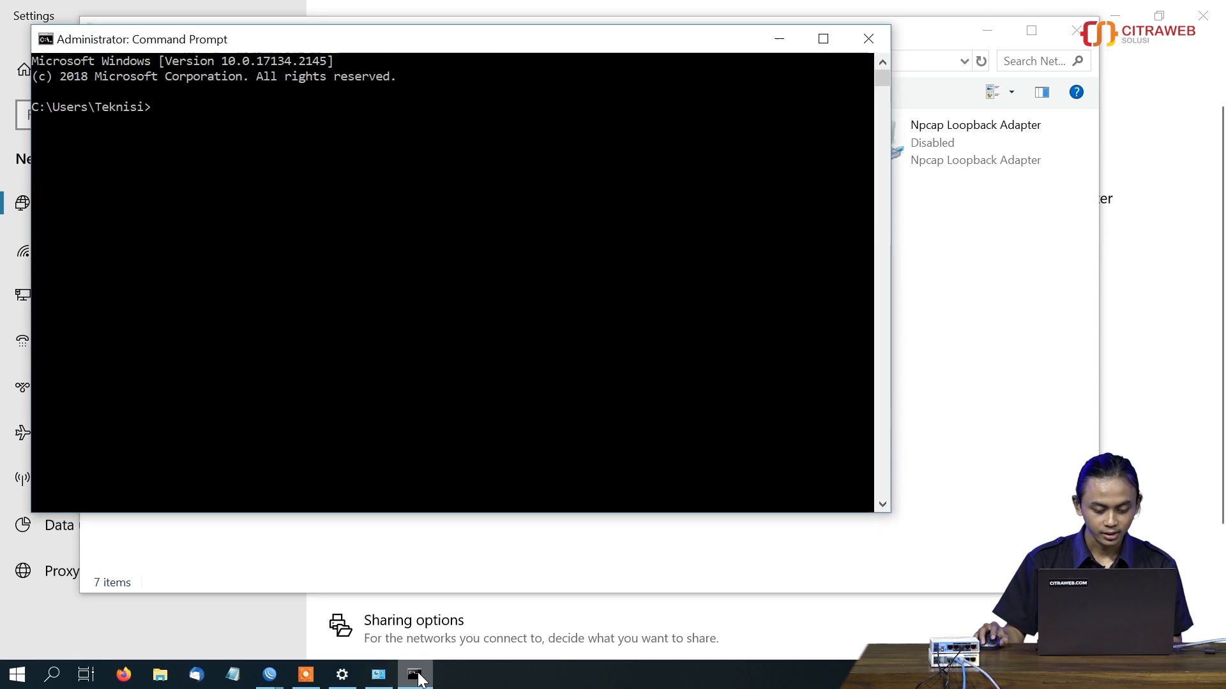
left_click(401, 397)
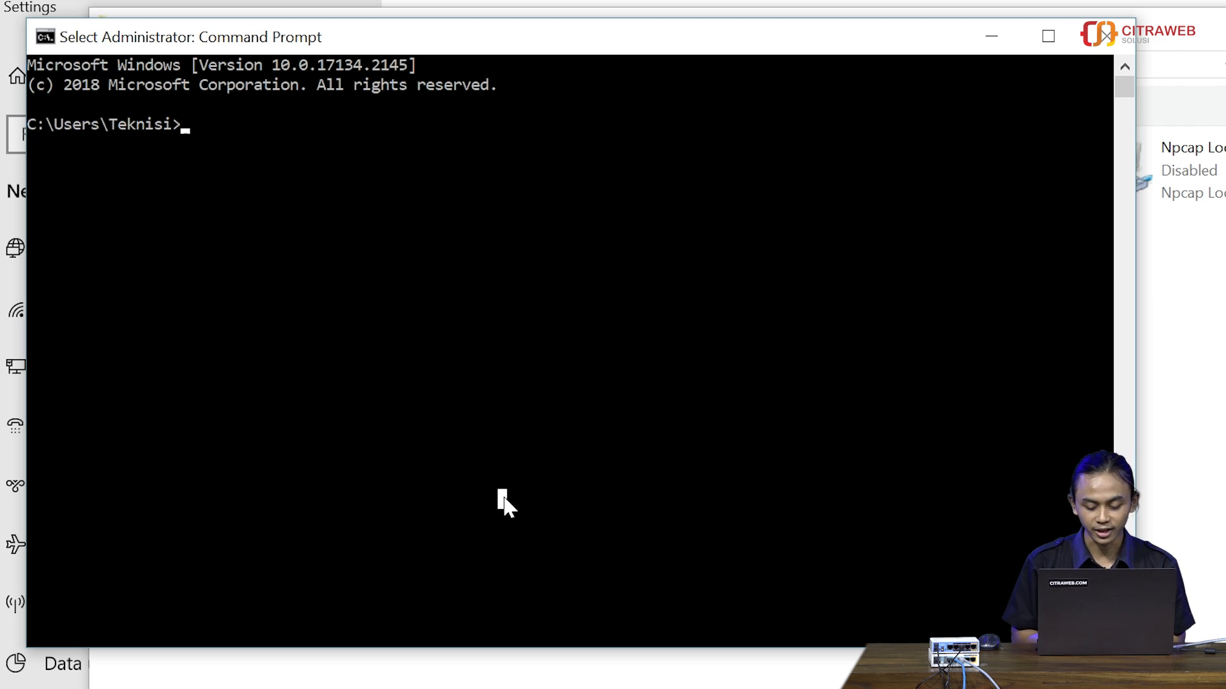
type("i")
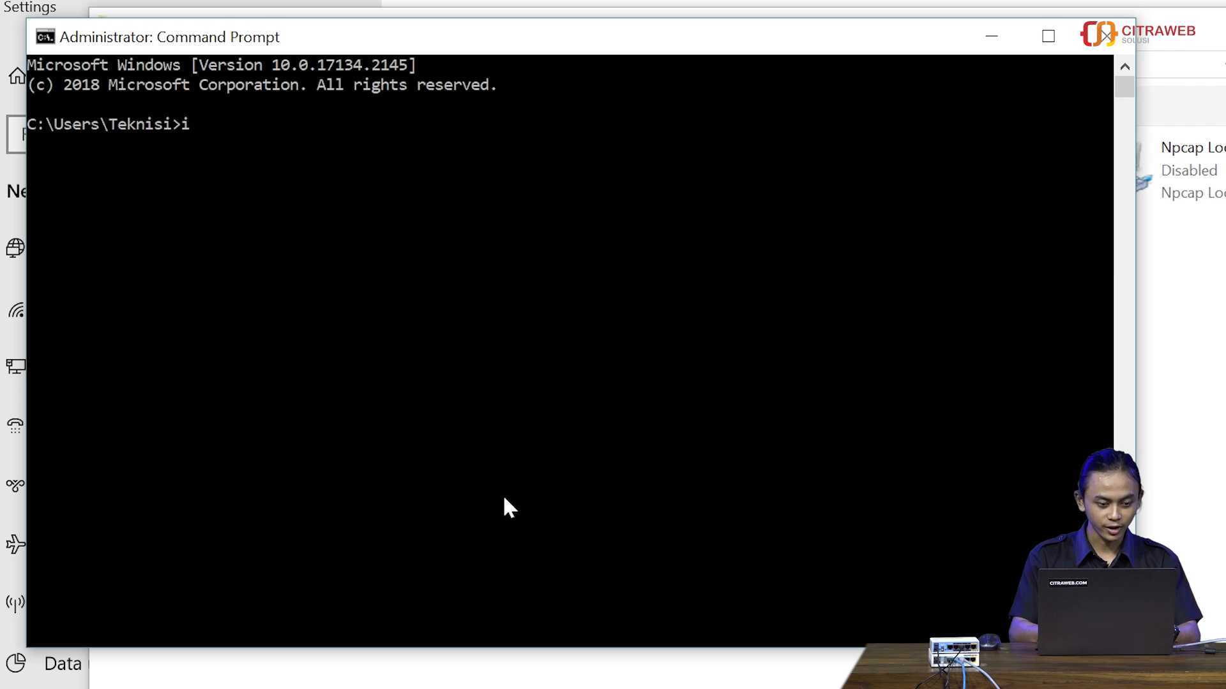
type("pconfi")
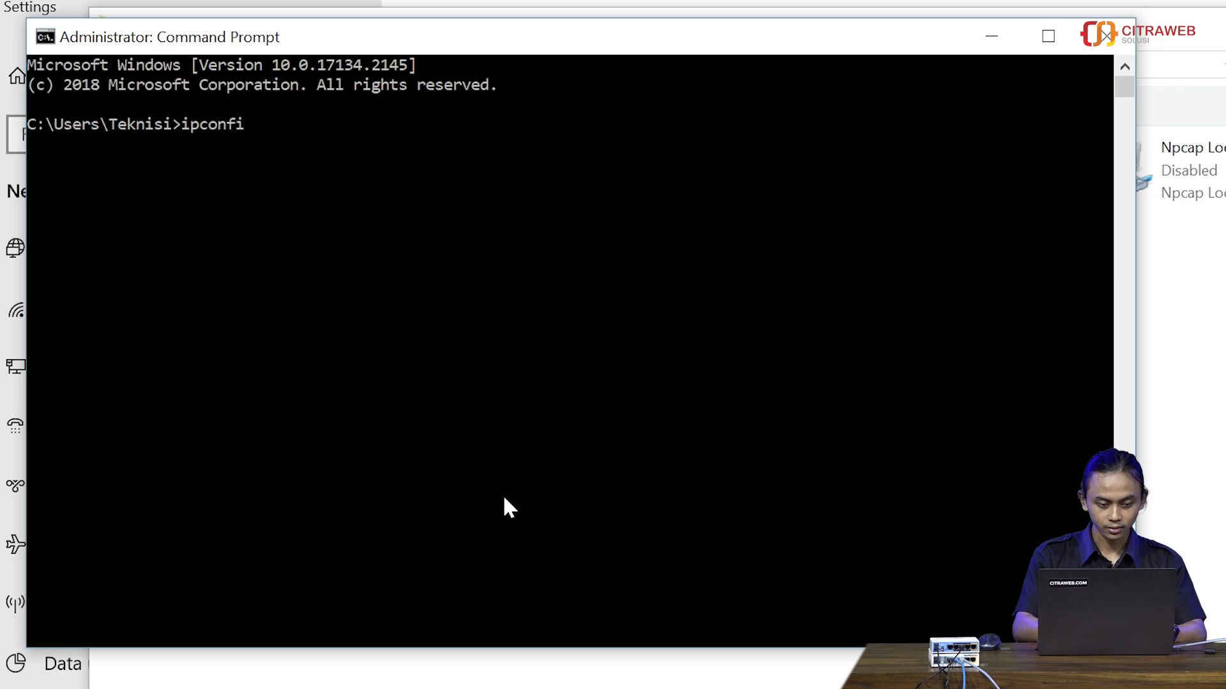
type("g")
key("Return")
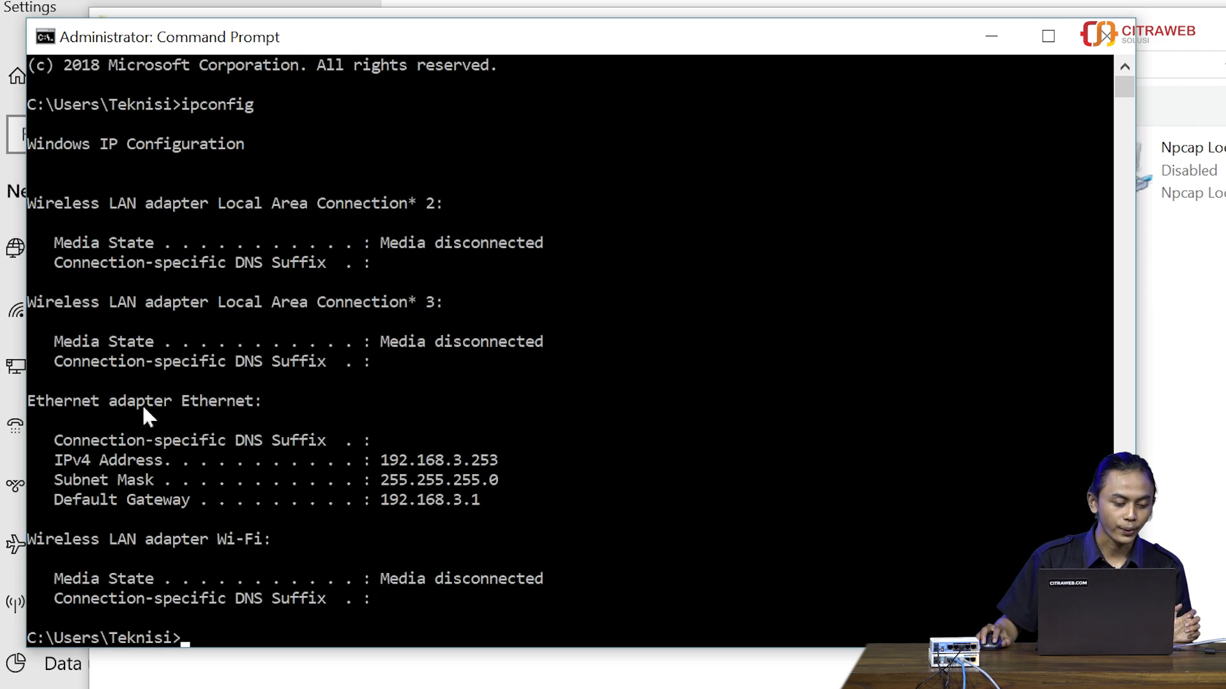
left_click_drag(27, 400, 276, 412)
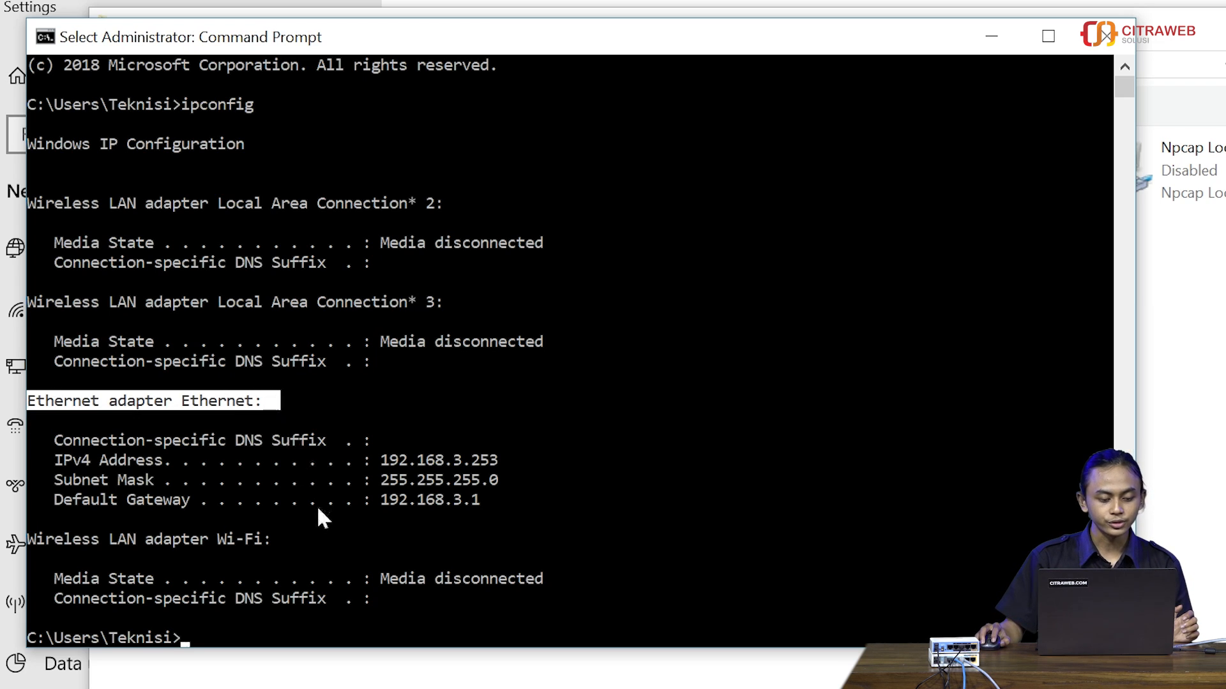
left_click_drag(53, 460, 502, 466)
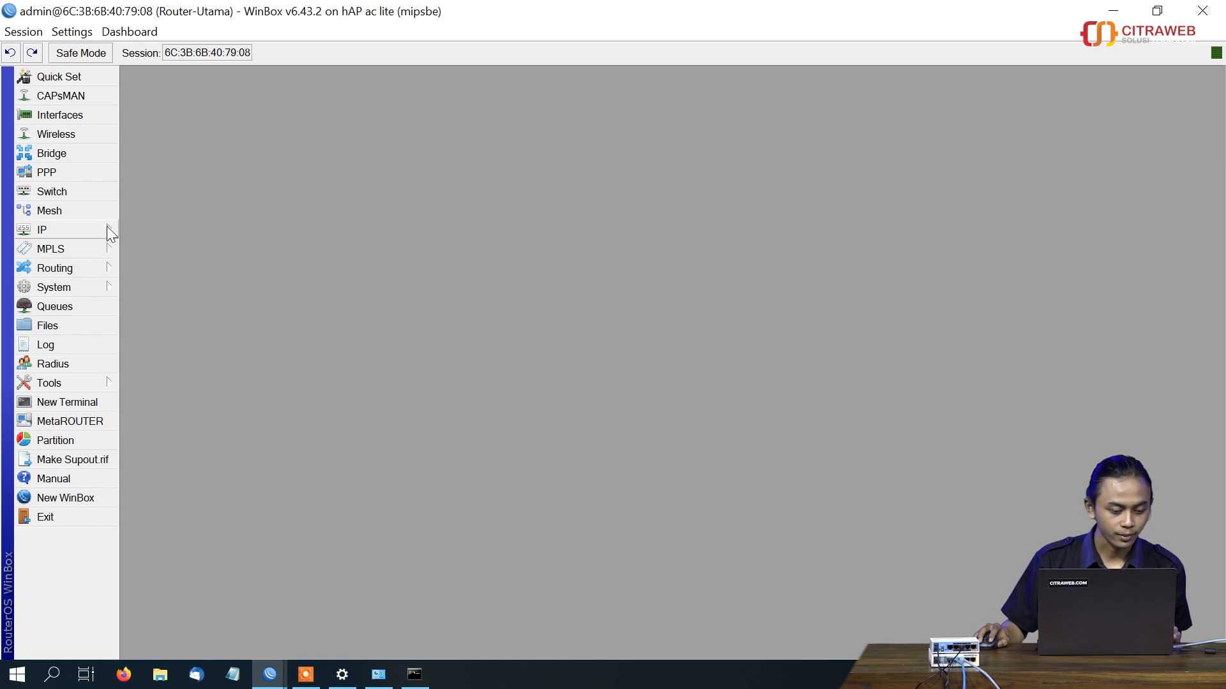
Open the main router's DHCP server in WinBox to examine the client leases
left_click(107, 228)
left_click(186, 304)
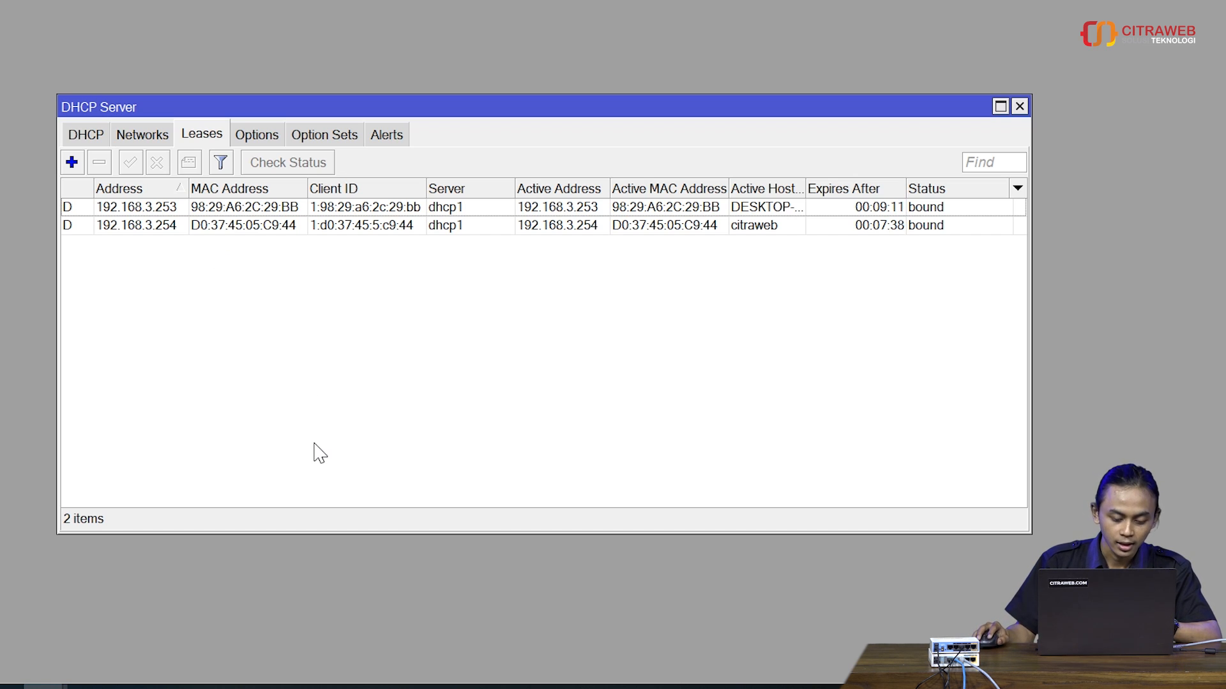
Switch to Command Prompt and ping the other DHCP client at 192.168.3.254
left_click(241, 686)
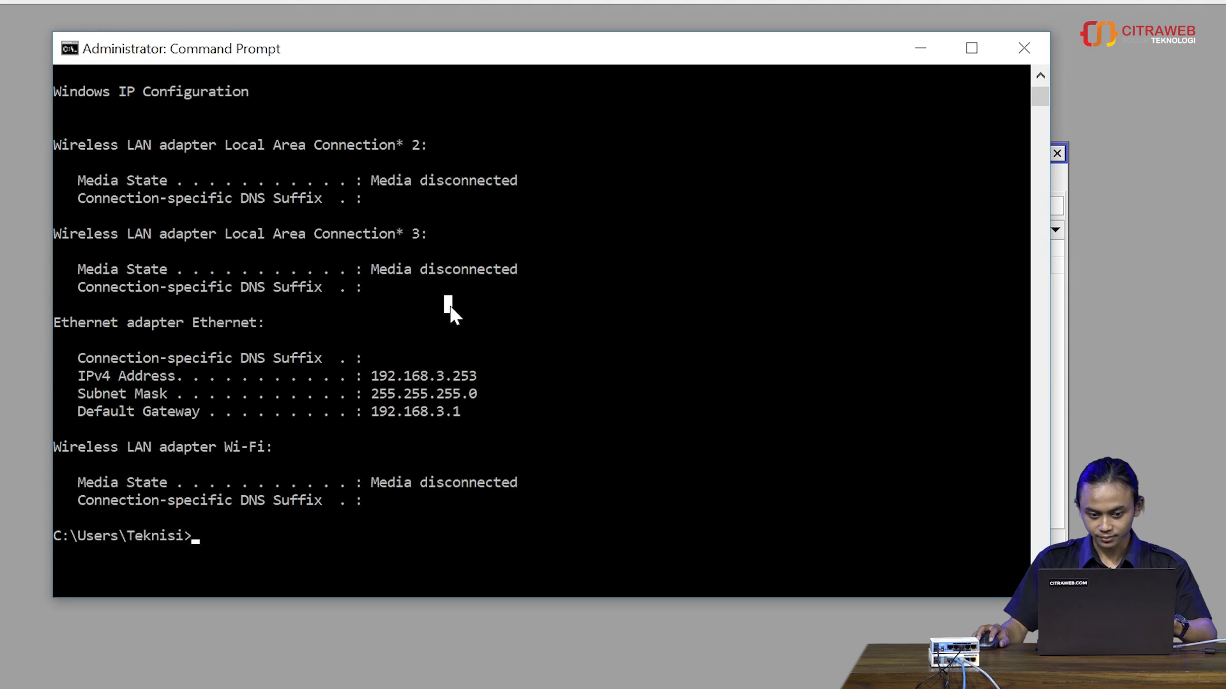
left_click(450, 307)
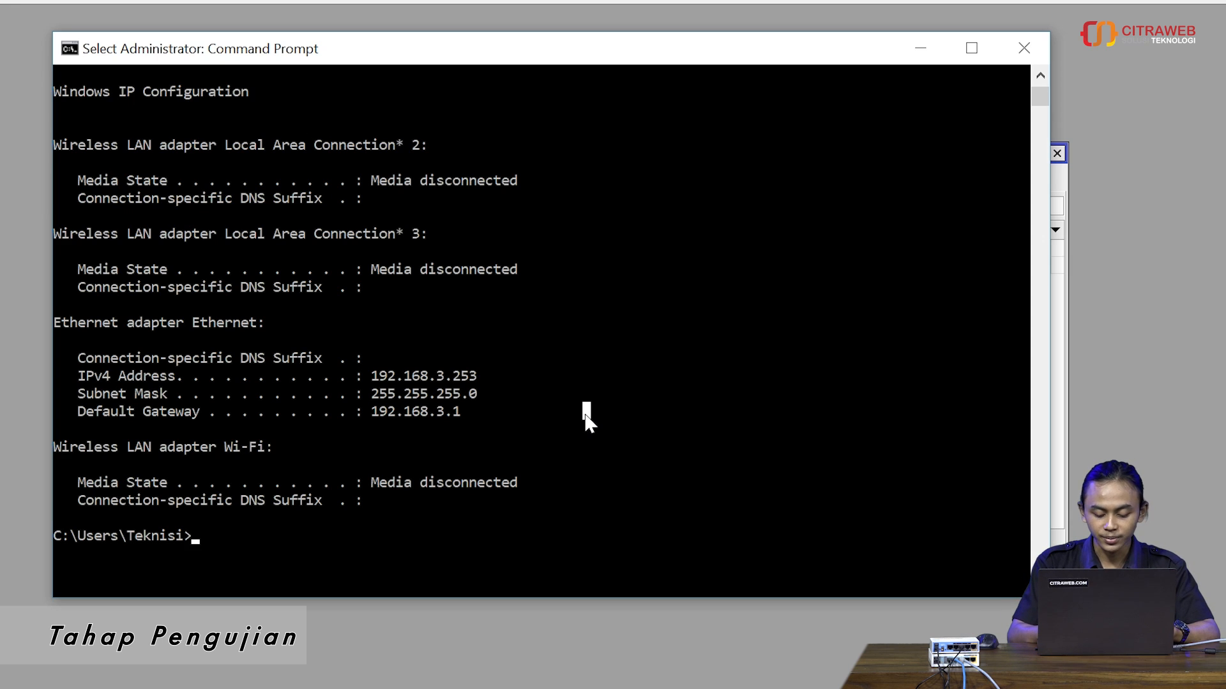
type("ping 1")
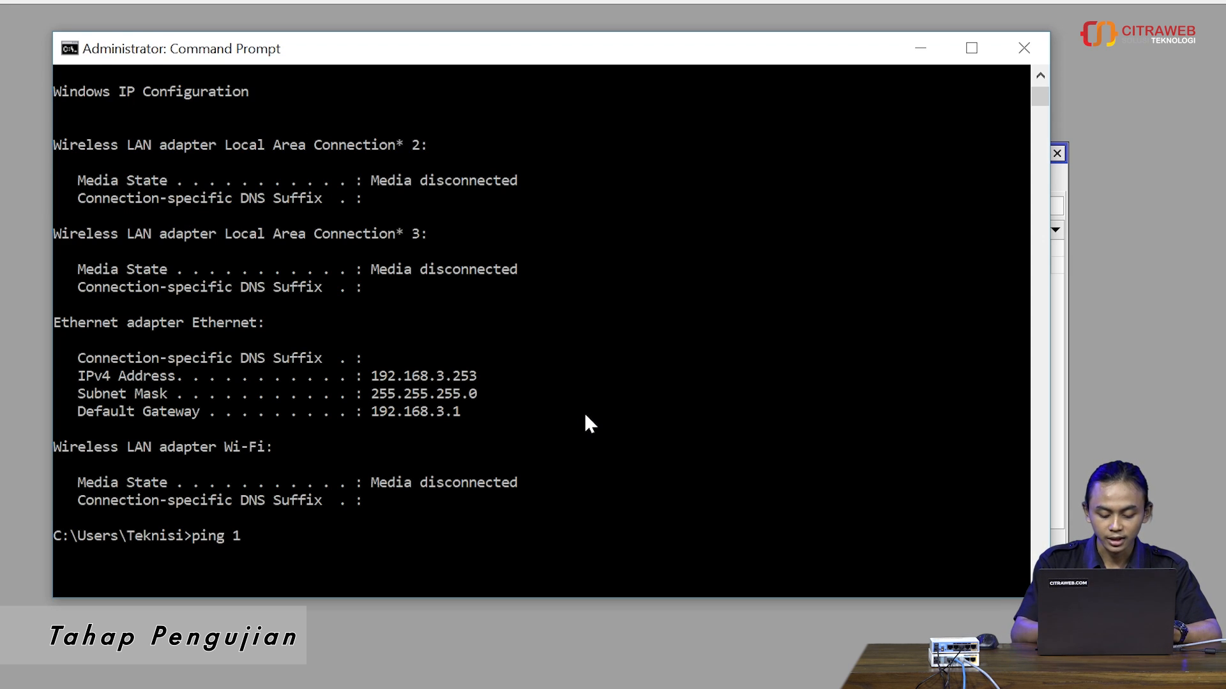
type("92.168")
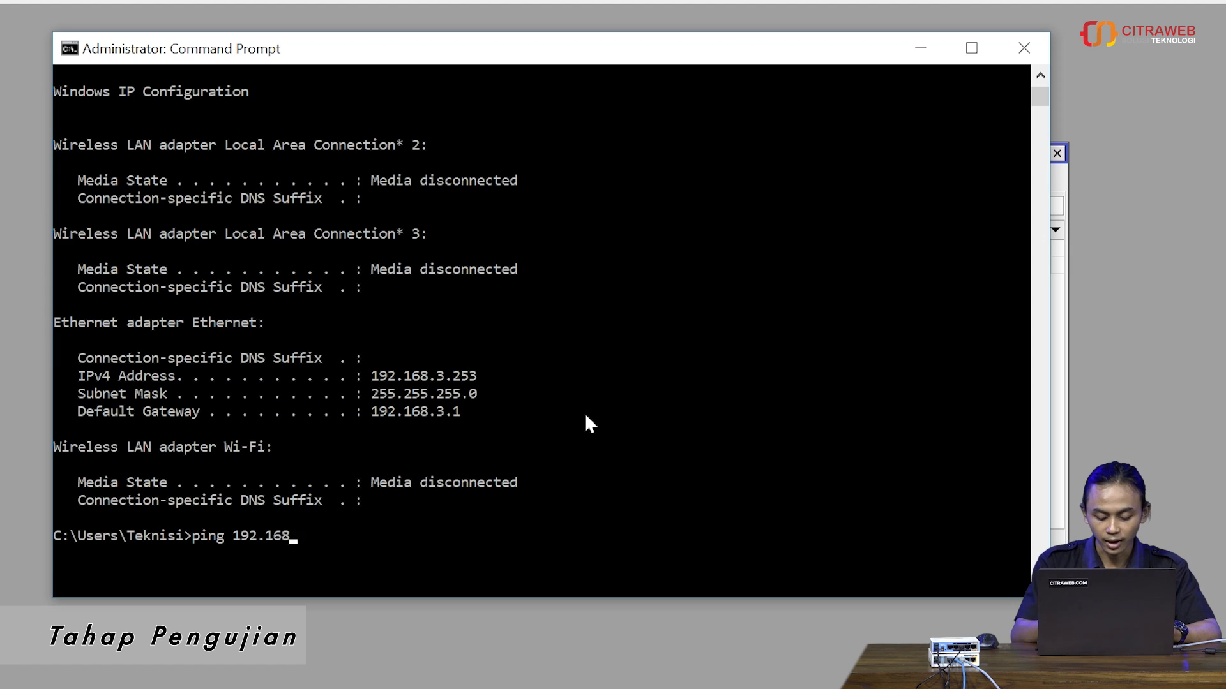
type(".3.")
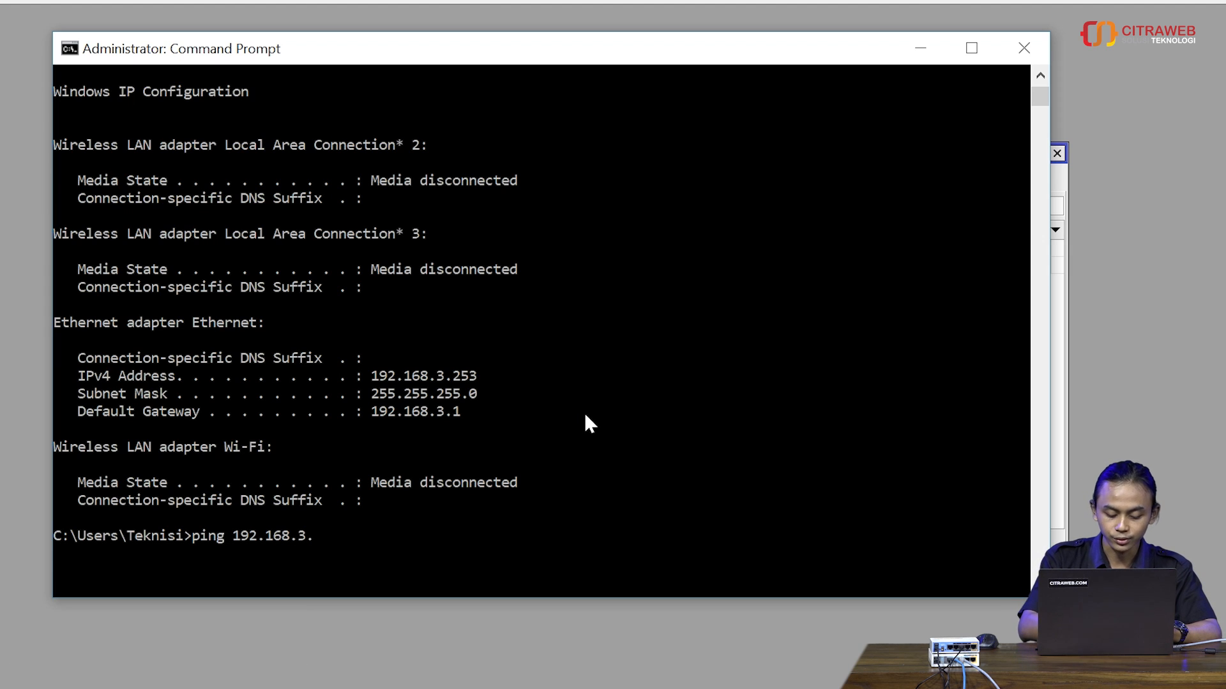
type("254")
key("Return")
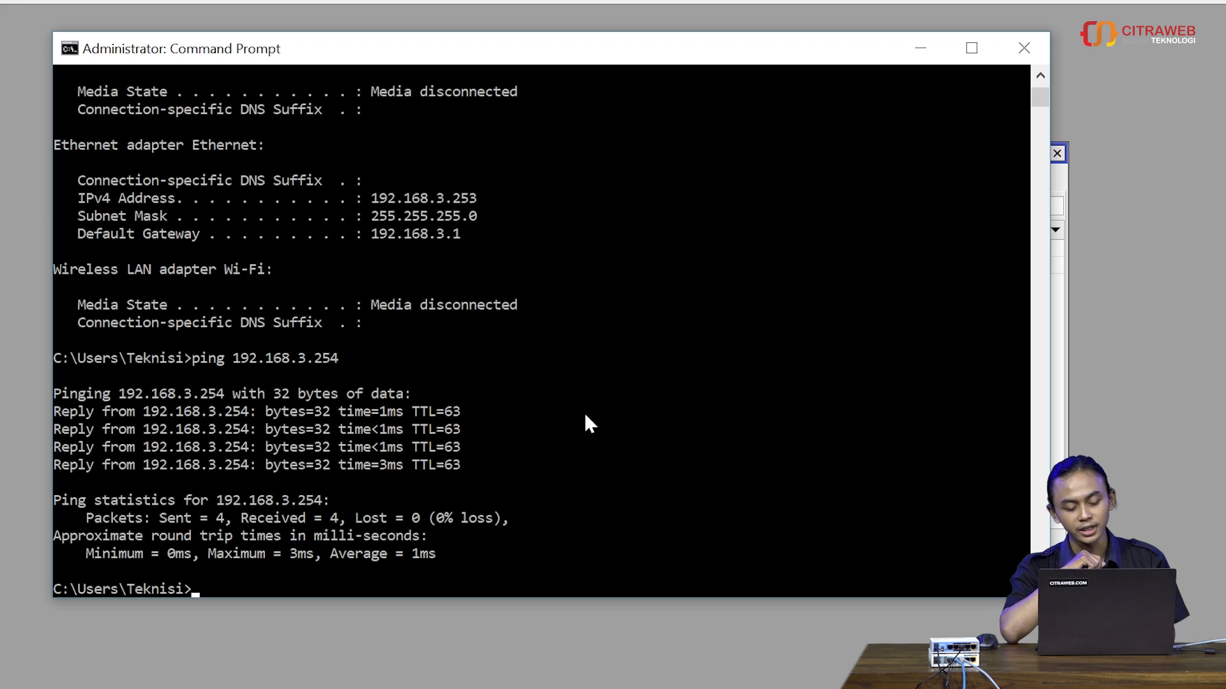
Run arp -a to check the physical addresses recorded for the gateway and the other client
type("ar")
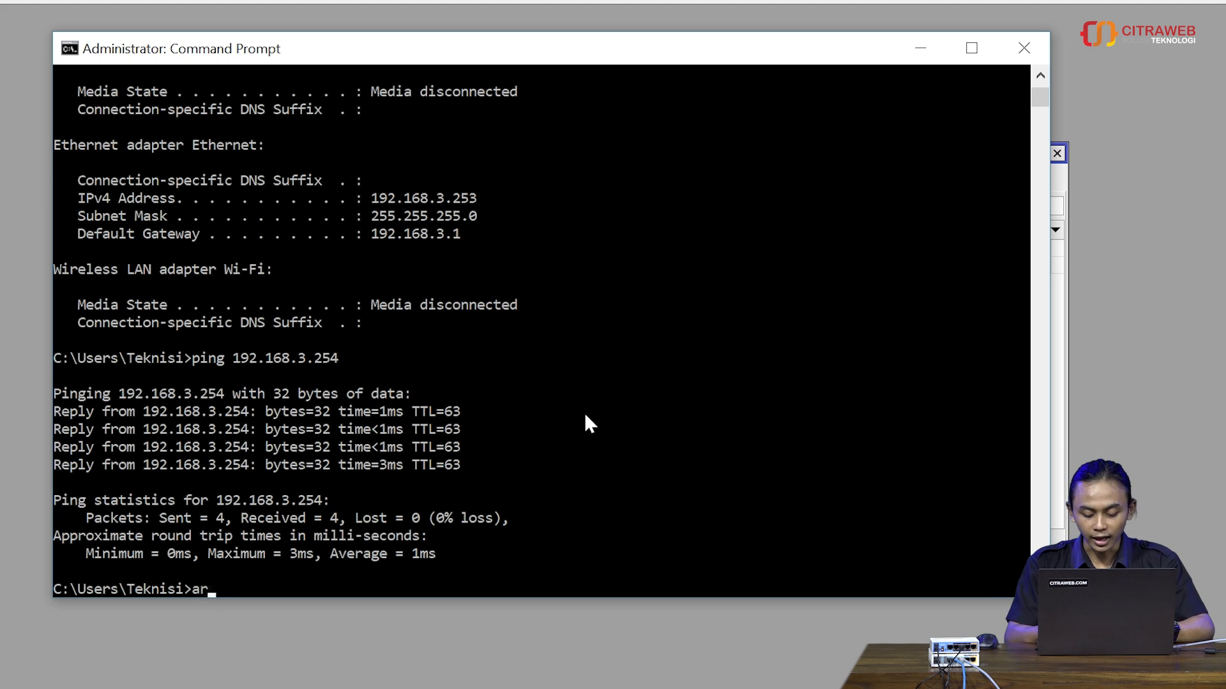
type("p -a")
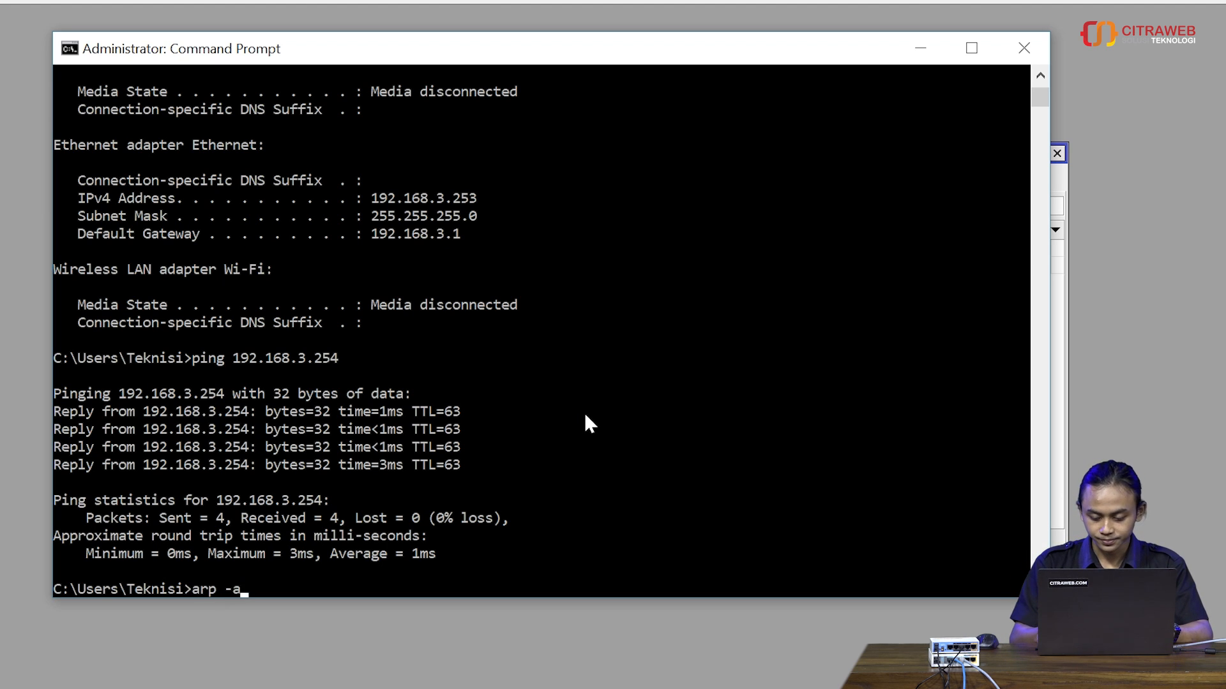
key("Return")
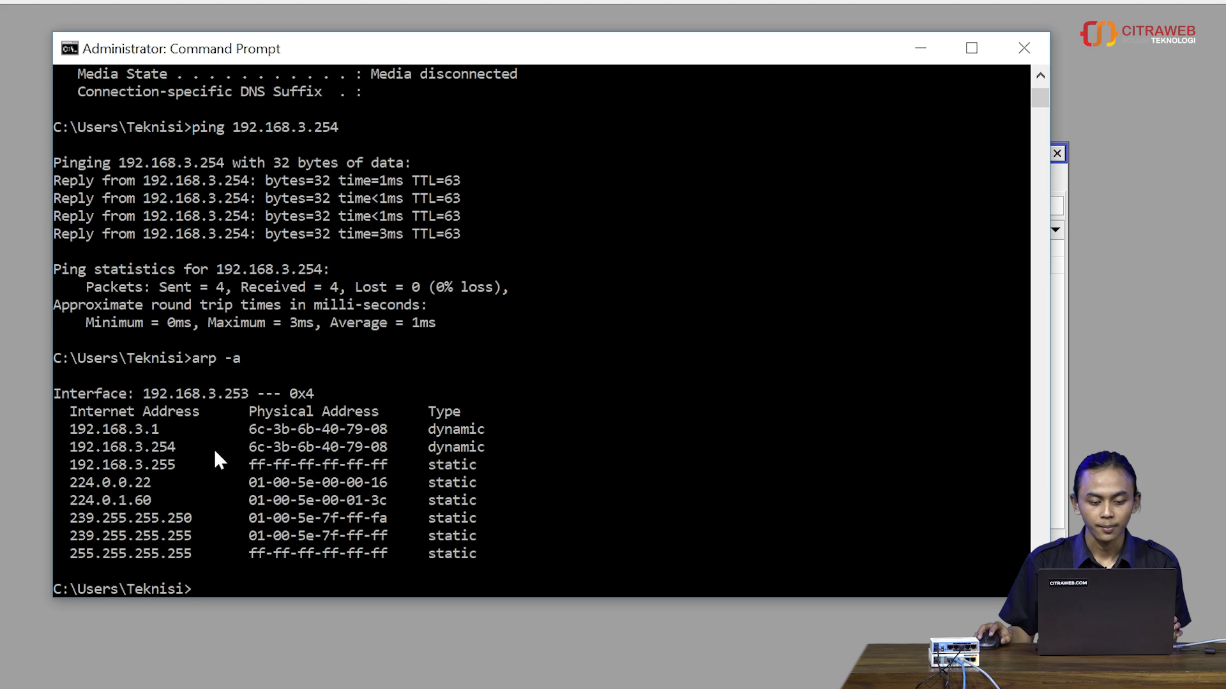
Switch to WinBox and open the main router's ether3 interface to examine its MAC address and ARP mode
left_click_drag(418, 54, 802, 80)
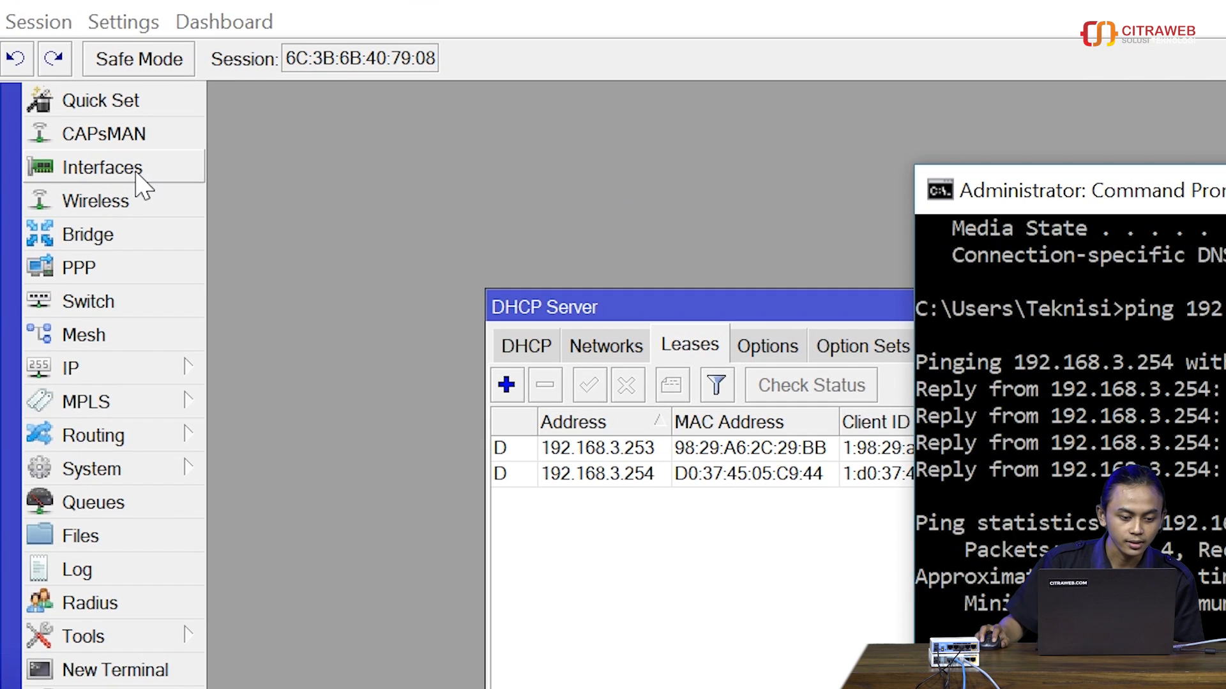
left_click(137, 171)
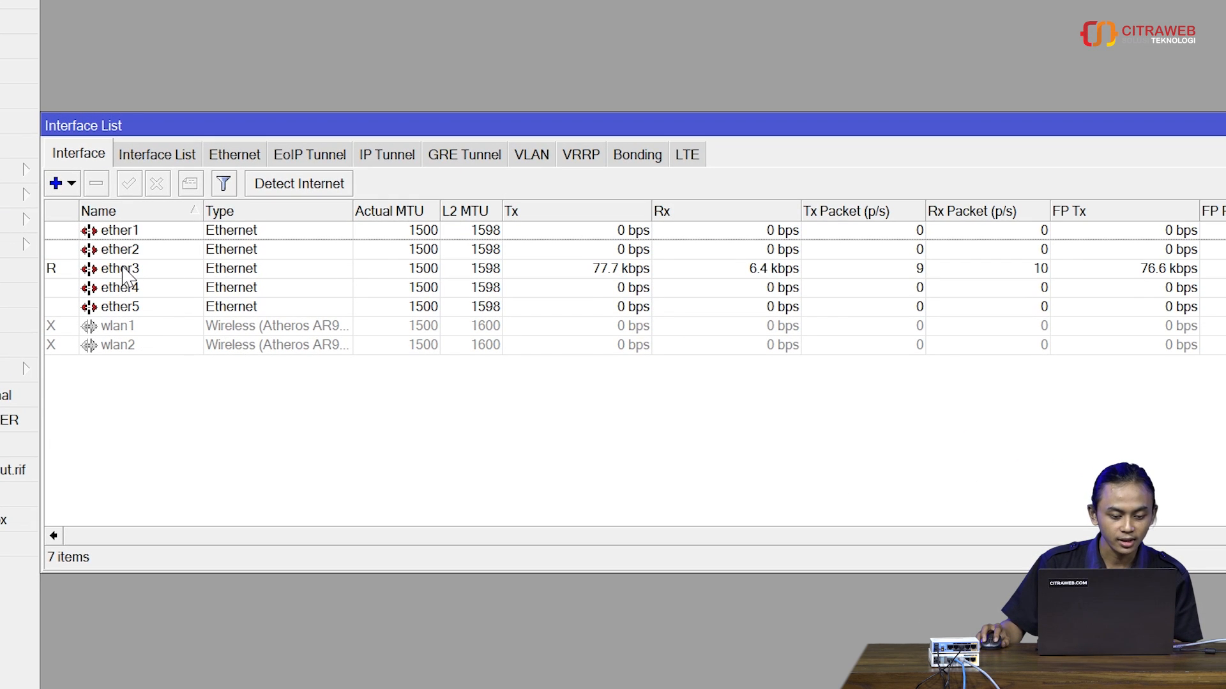
double_click(127, 271)
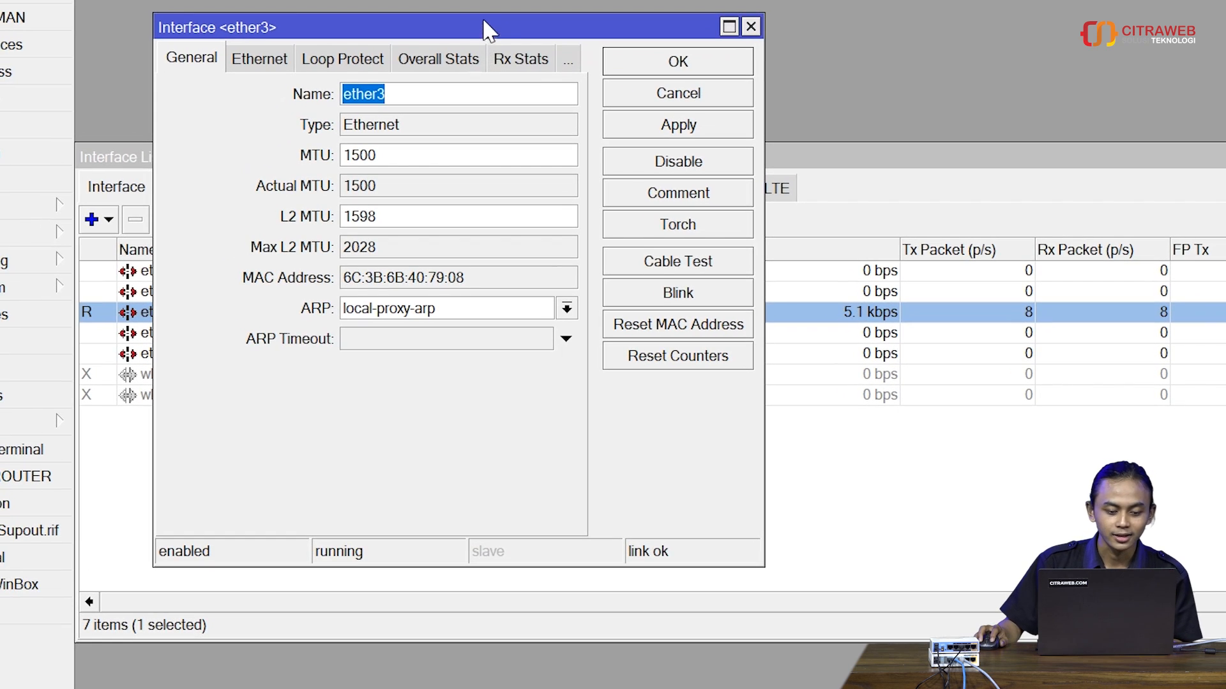
left_click_drag(420, 7, 419, 44)
left_click_drag(485, 64, 435, 109)
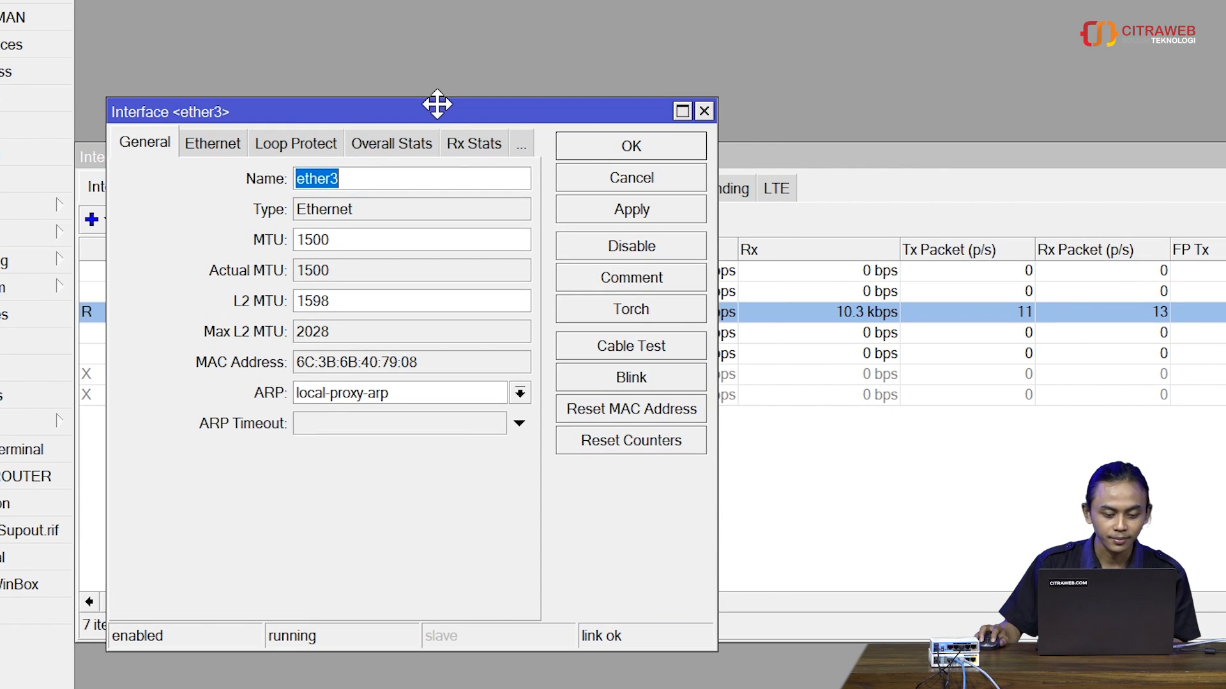
left_click_drag(446, 364, 285, 388)
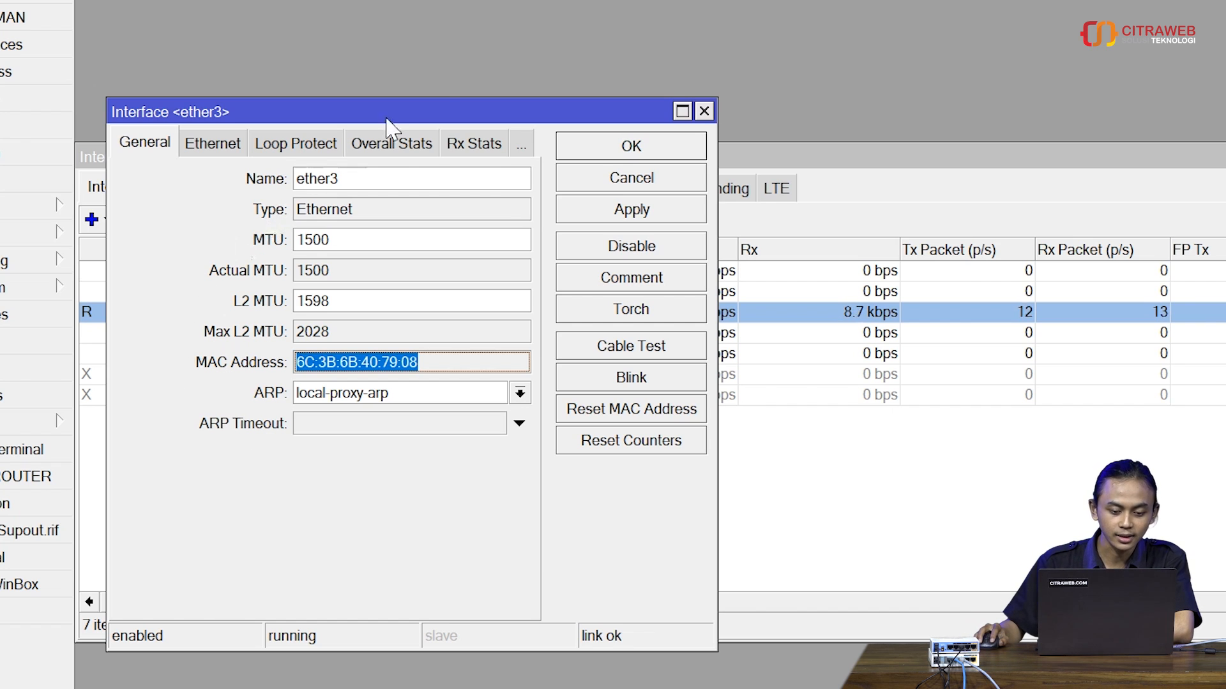
left_click_drag(440, 97, 629, 90)
Examine the DHCP server's client leases, and close the ether3, DHCP Server and Interface List windows
left_click(52, 223)
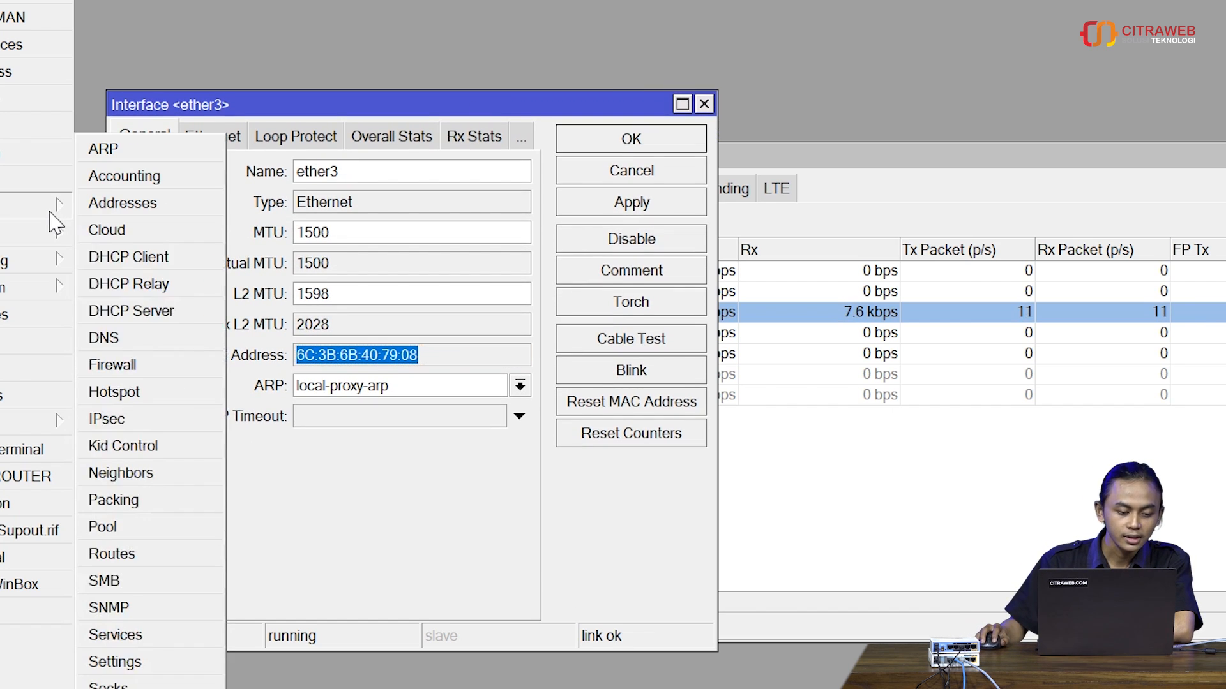
left_click(191, 312)
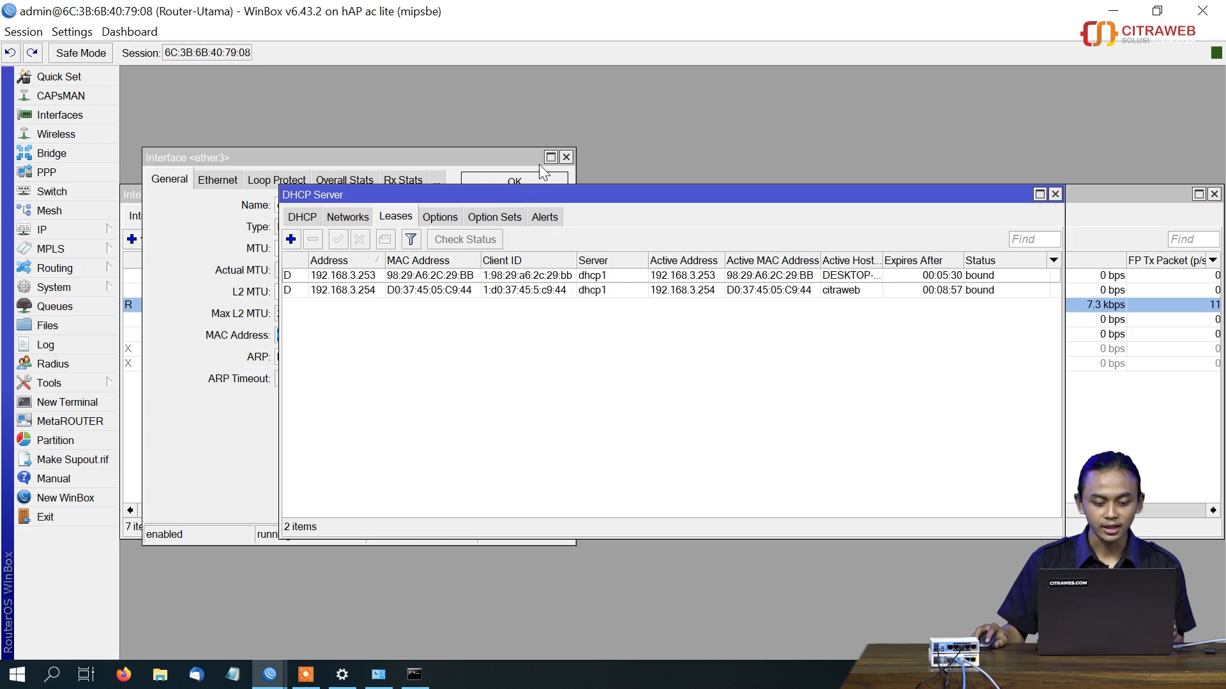
left_click(562, 163)
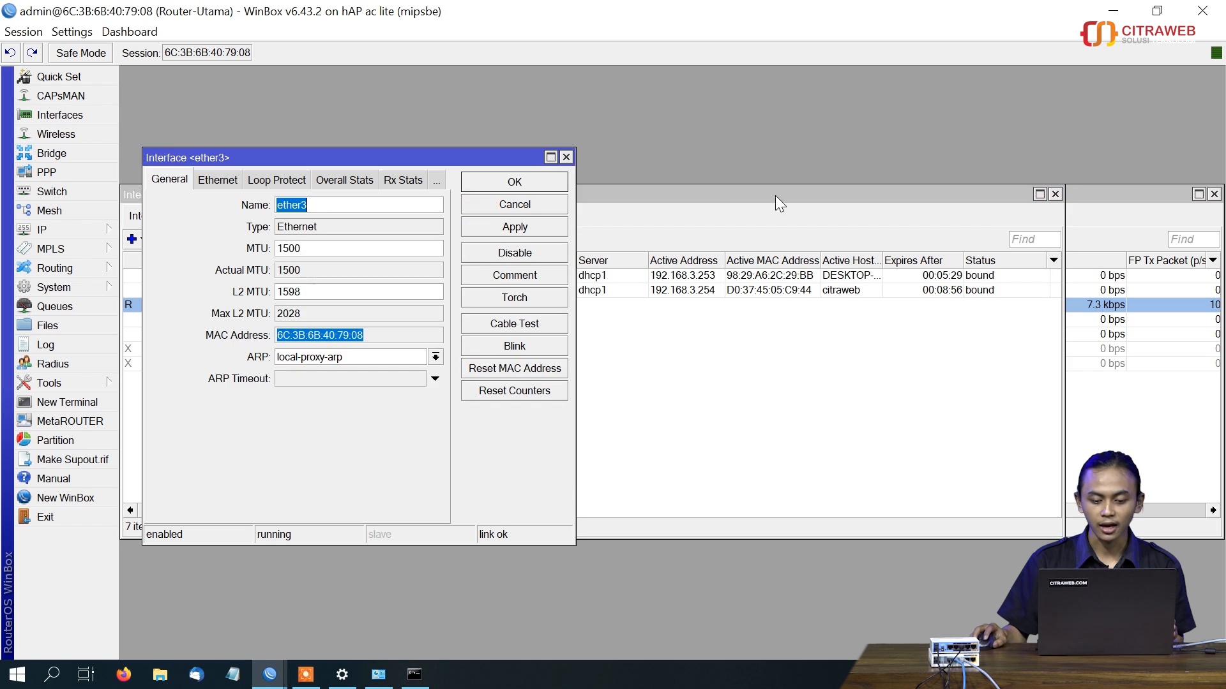
left_click(566, 157)
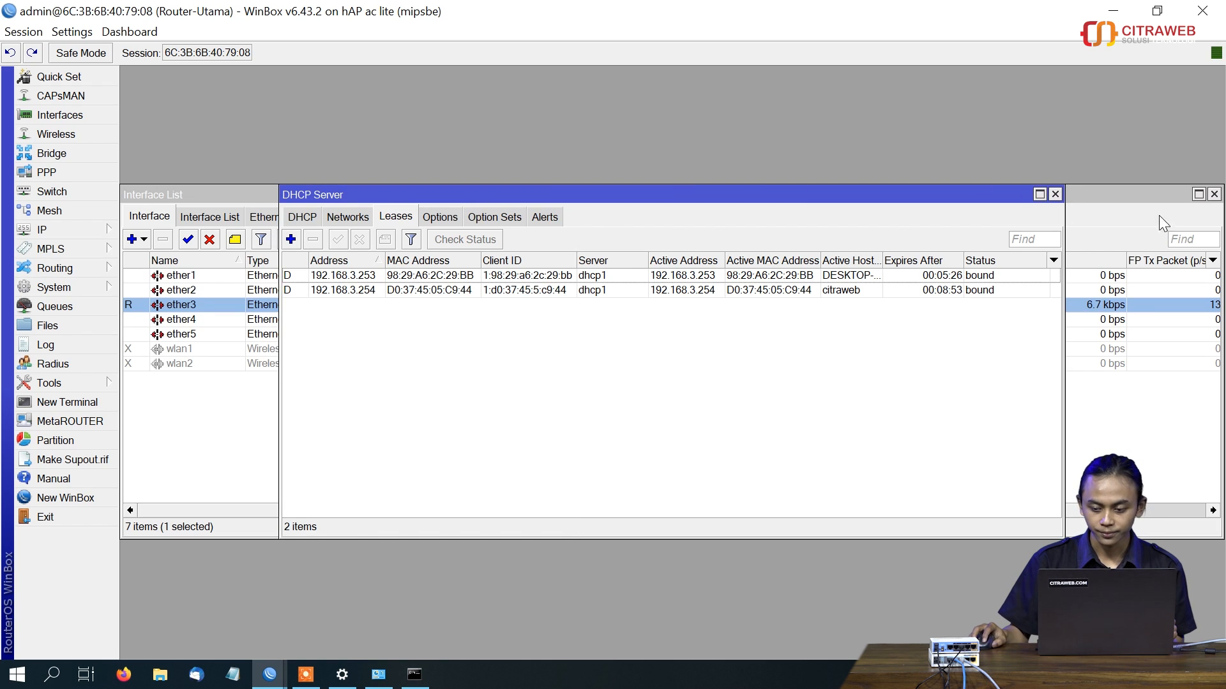
left_click(1054, 194)
left_click(1213, 194)
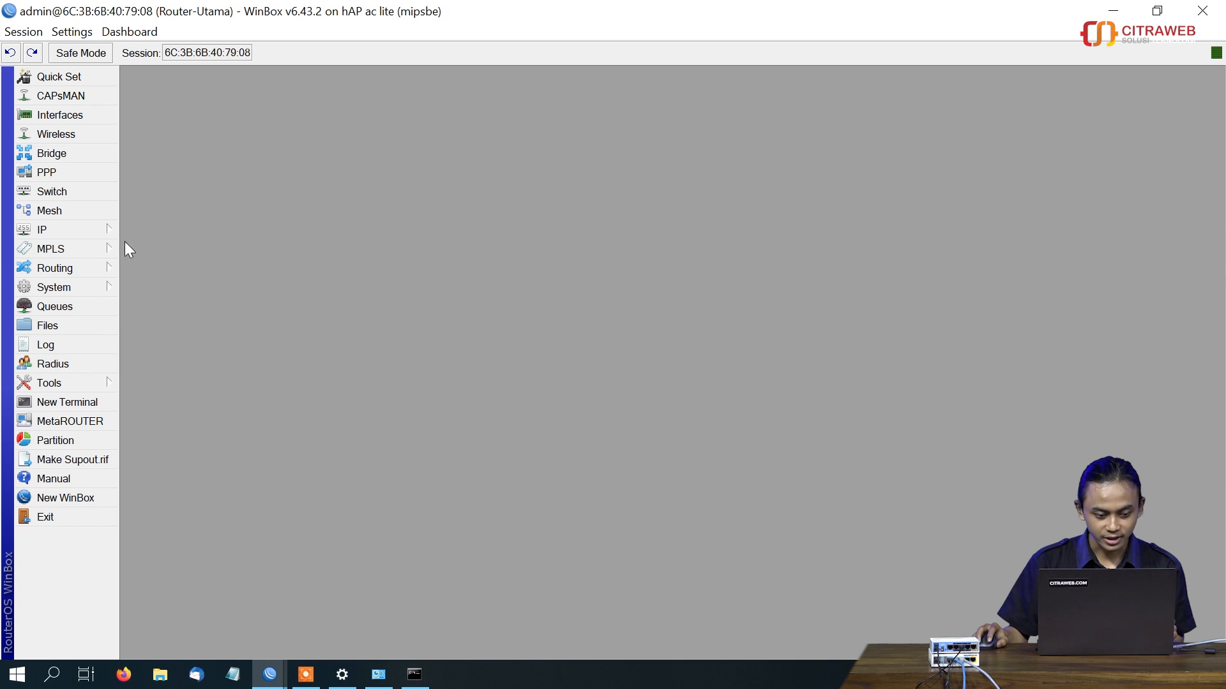
Start a new firewall filter rule in the forward chain with source address 192.168.3.253 and destination address 192.168.3.254
left_click(29, 231)
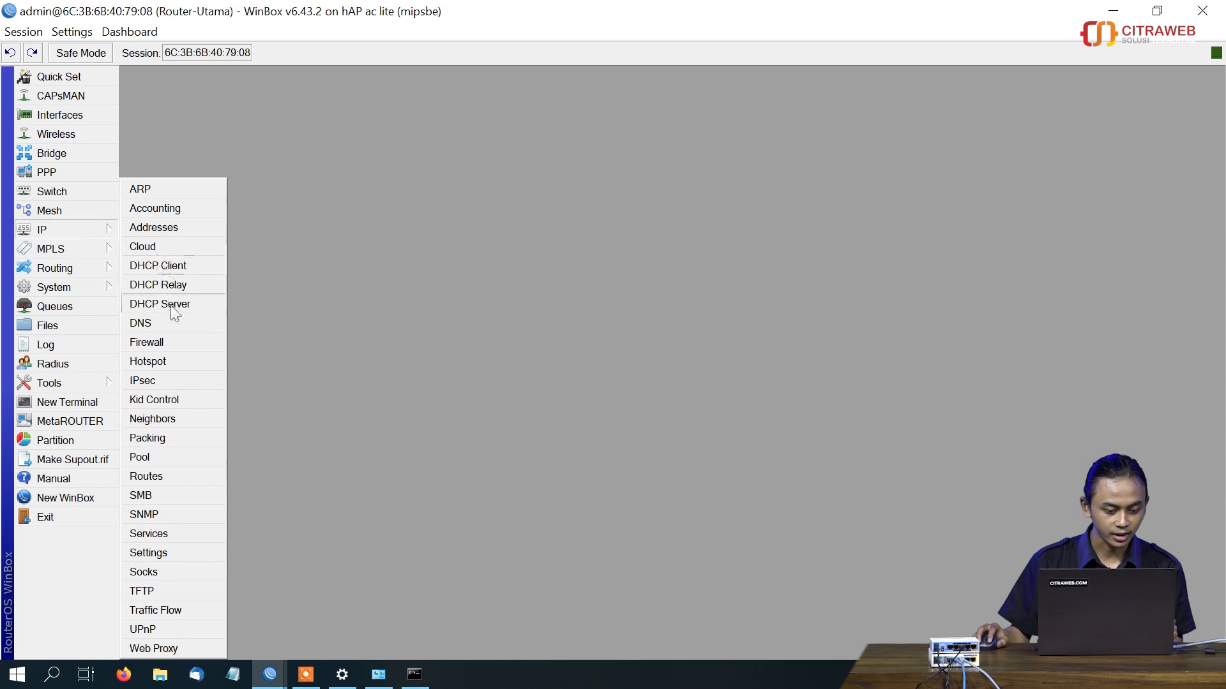
left_click(166, 338)
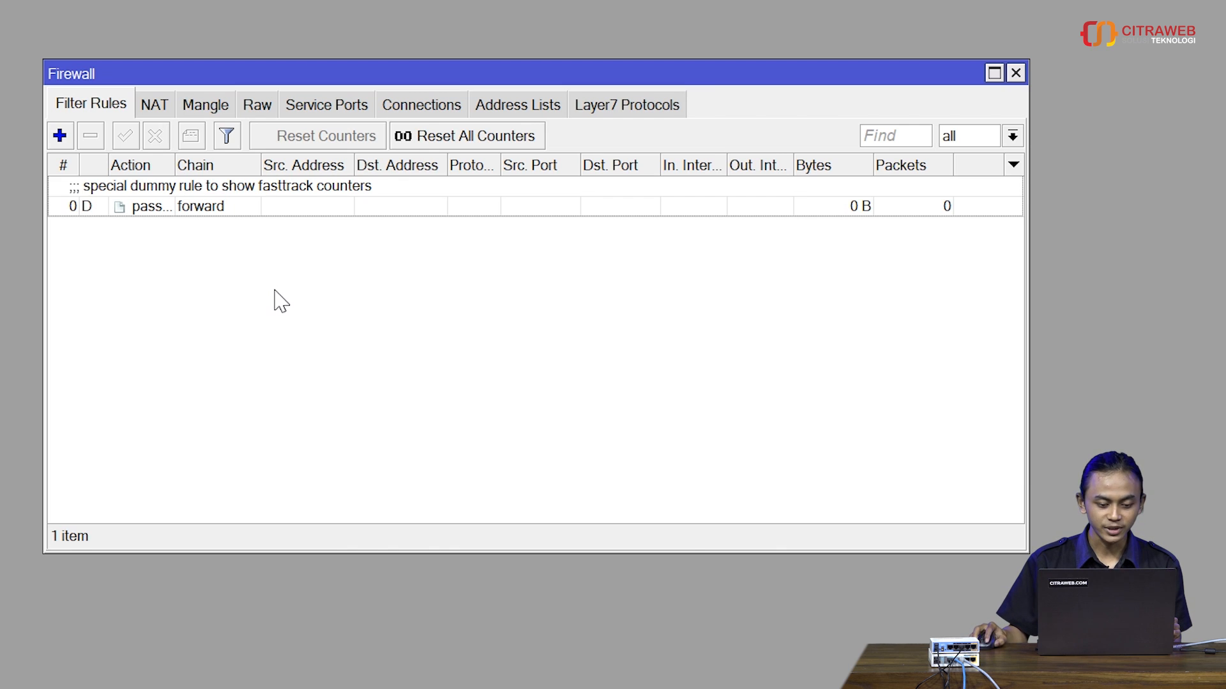
left_click(60, 135)
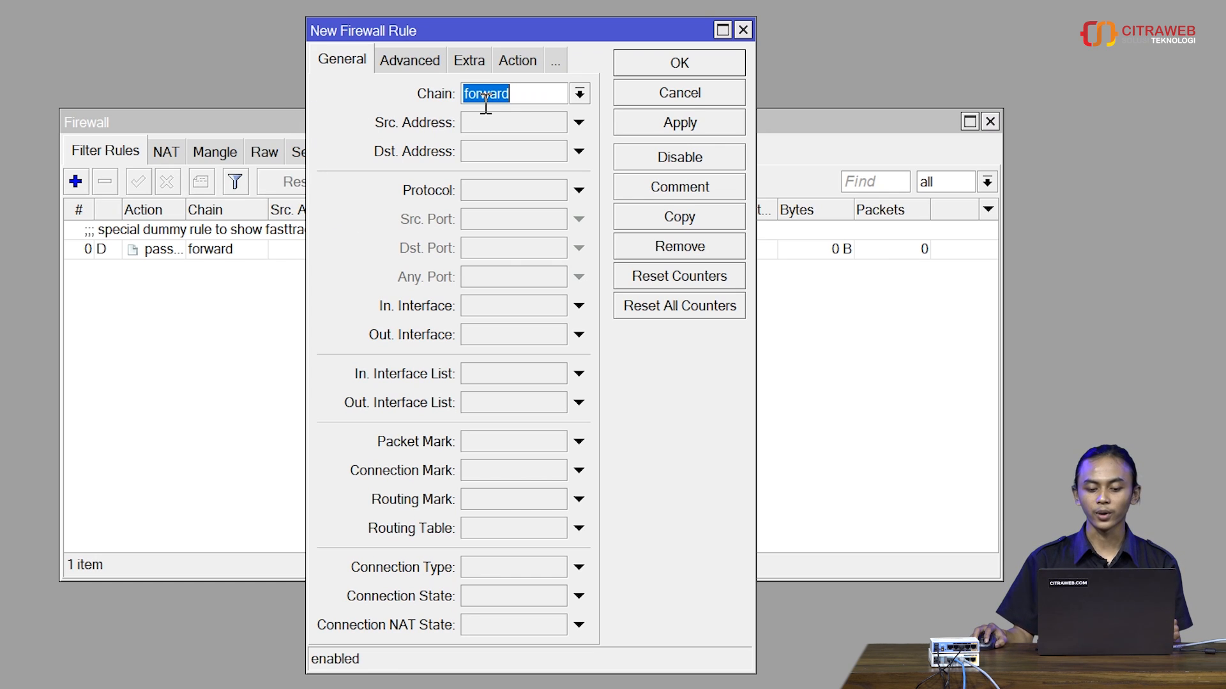
left_click(515, 123)
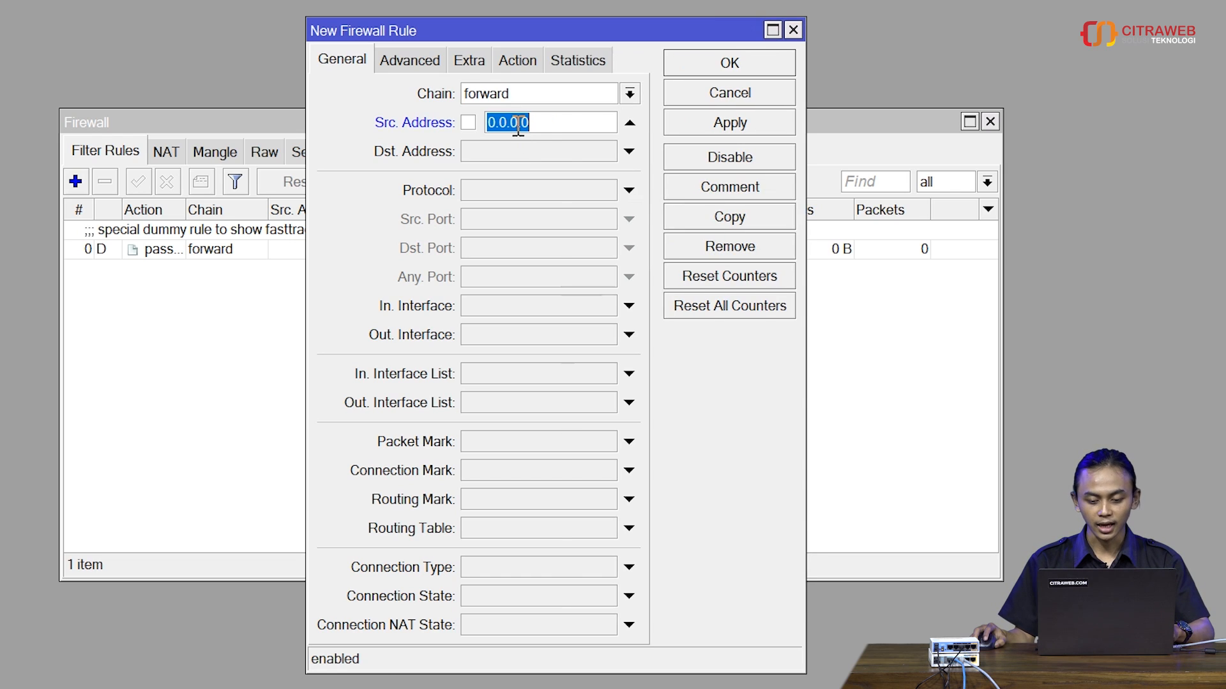
type("192.168")
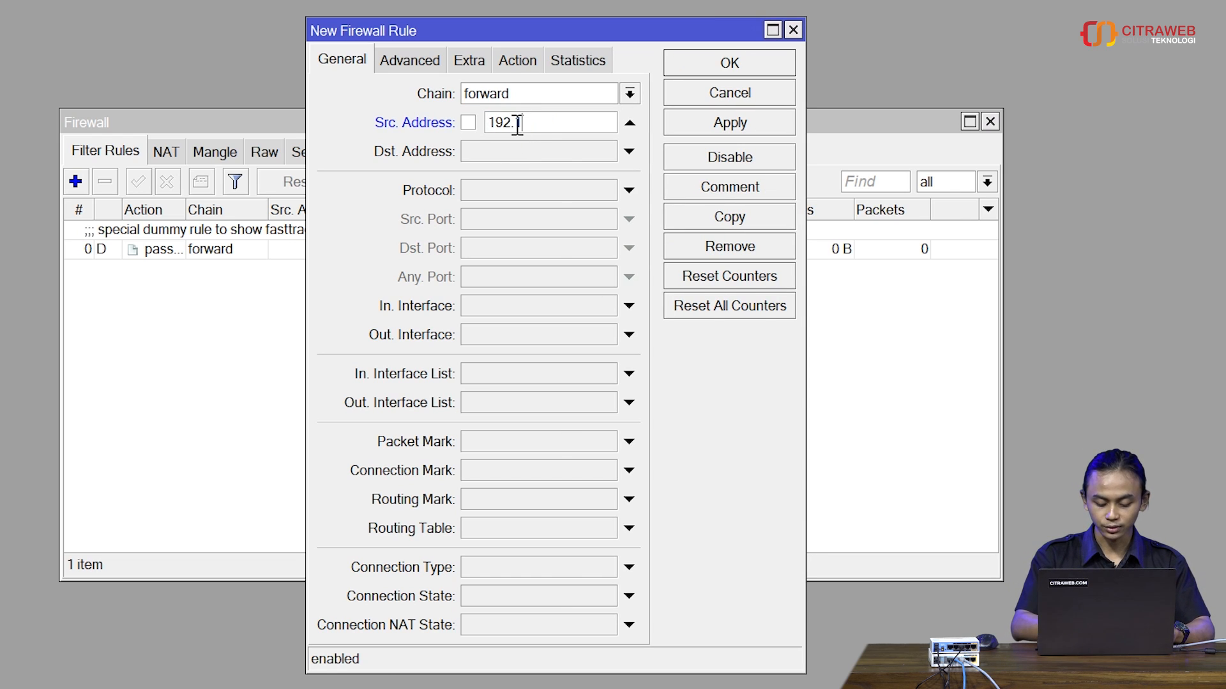
type(".3.")
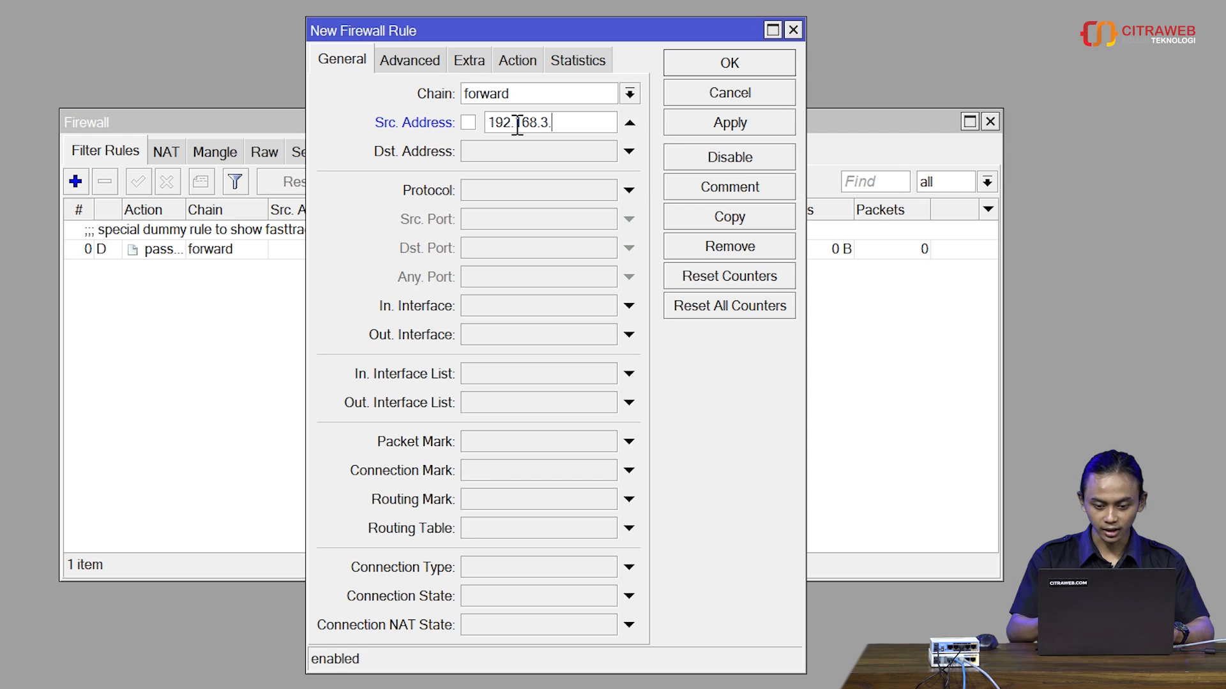
type("253")
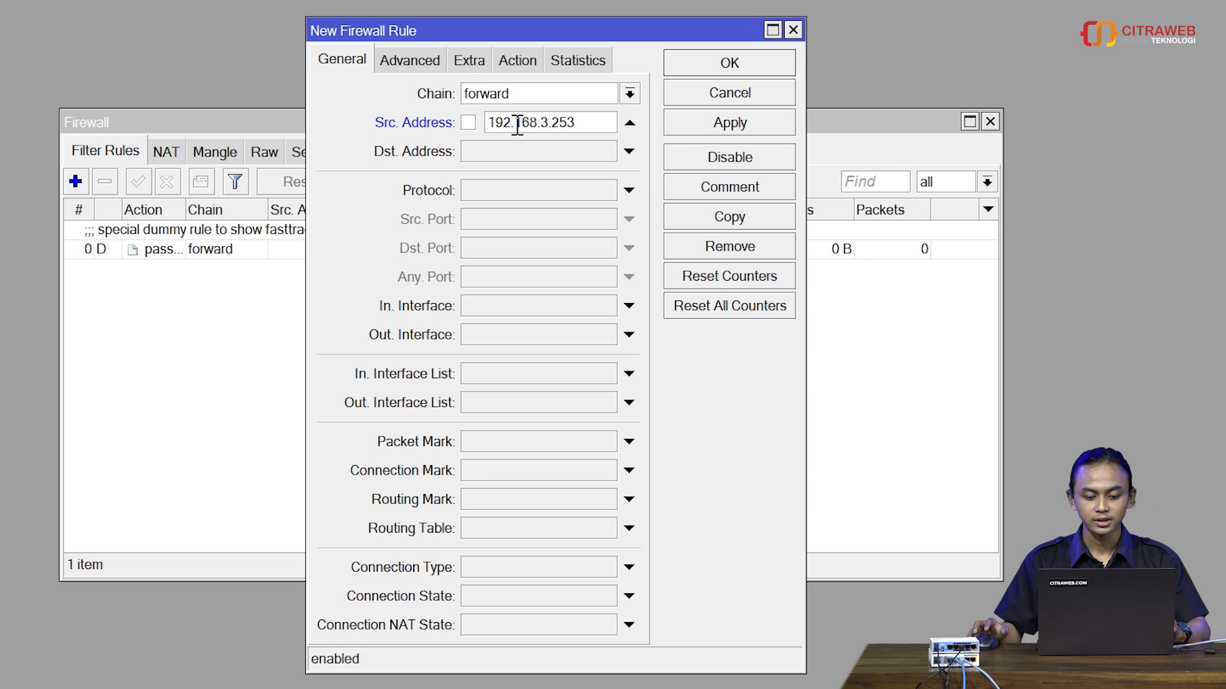
left_click(530, 152)
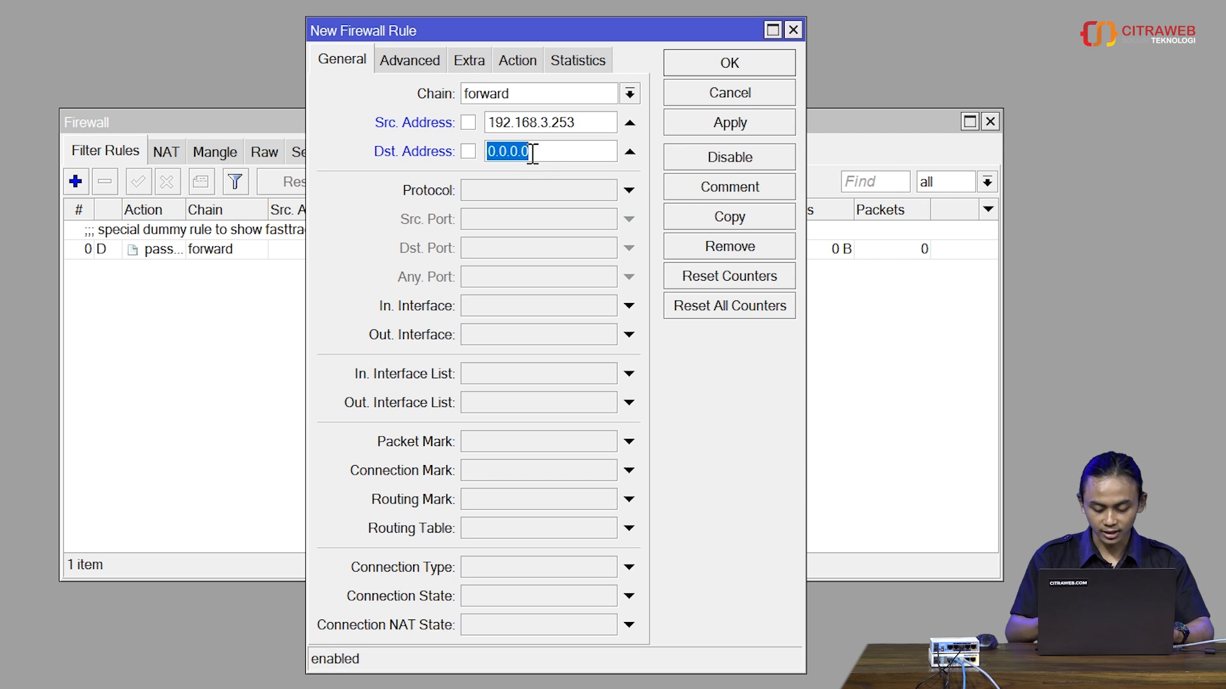
type("192.168")
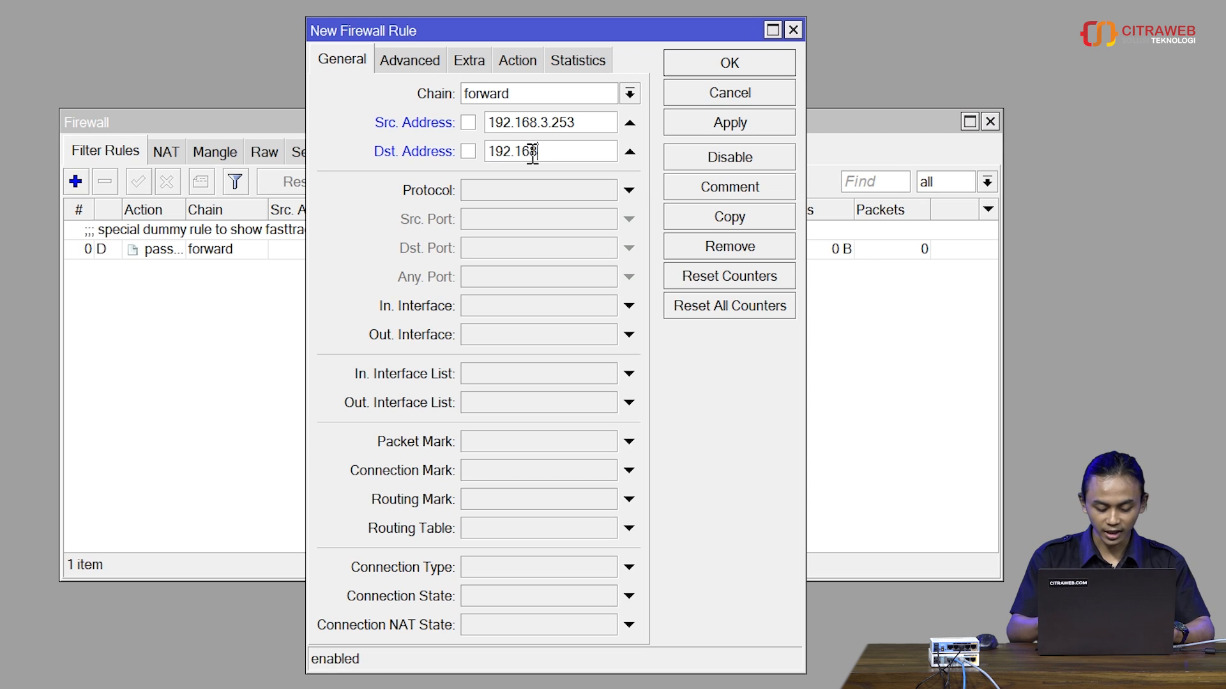
type(".3.254")
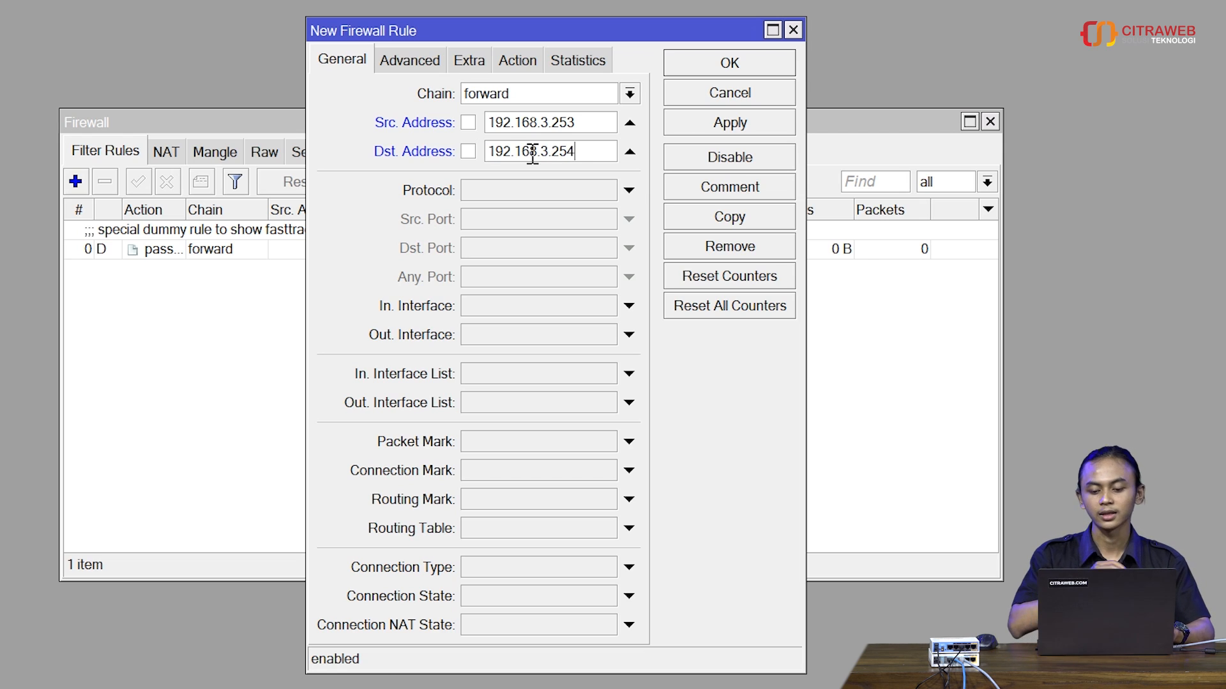
Set the new firewall rule's action to drop and save the rule
left_click(514, 69)
left_click(511, 95)
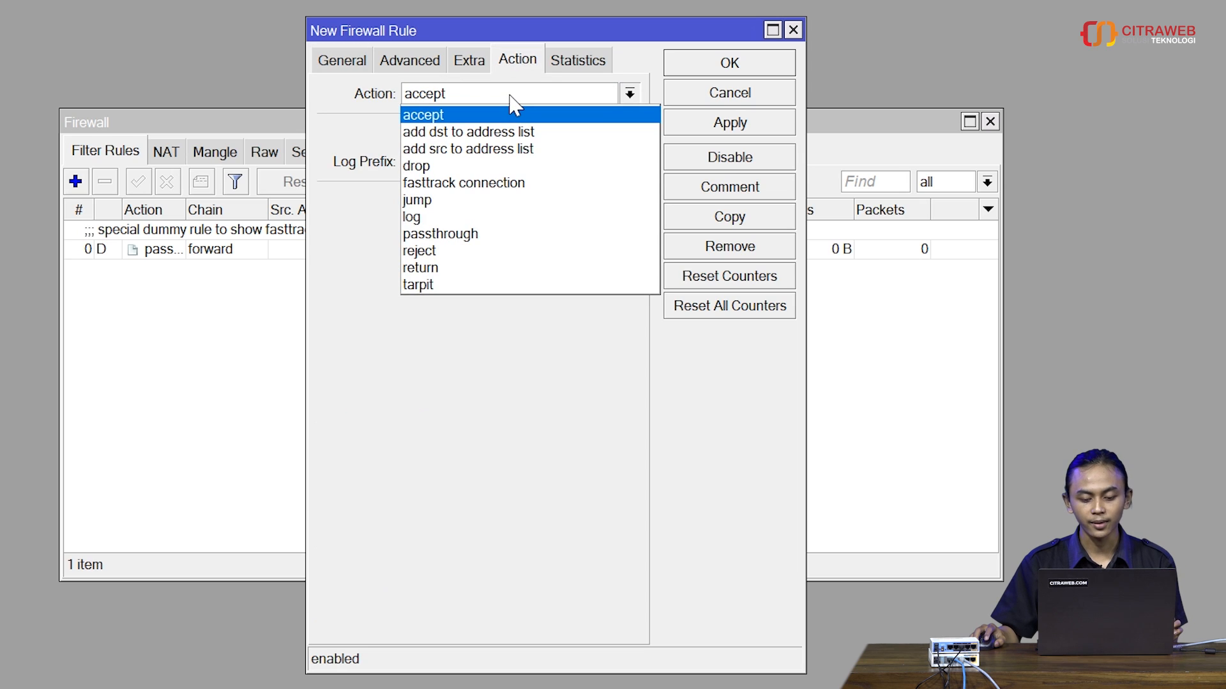
left_click(530, 168)
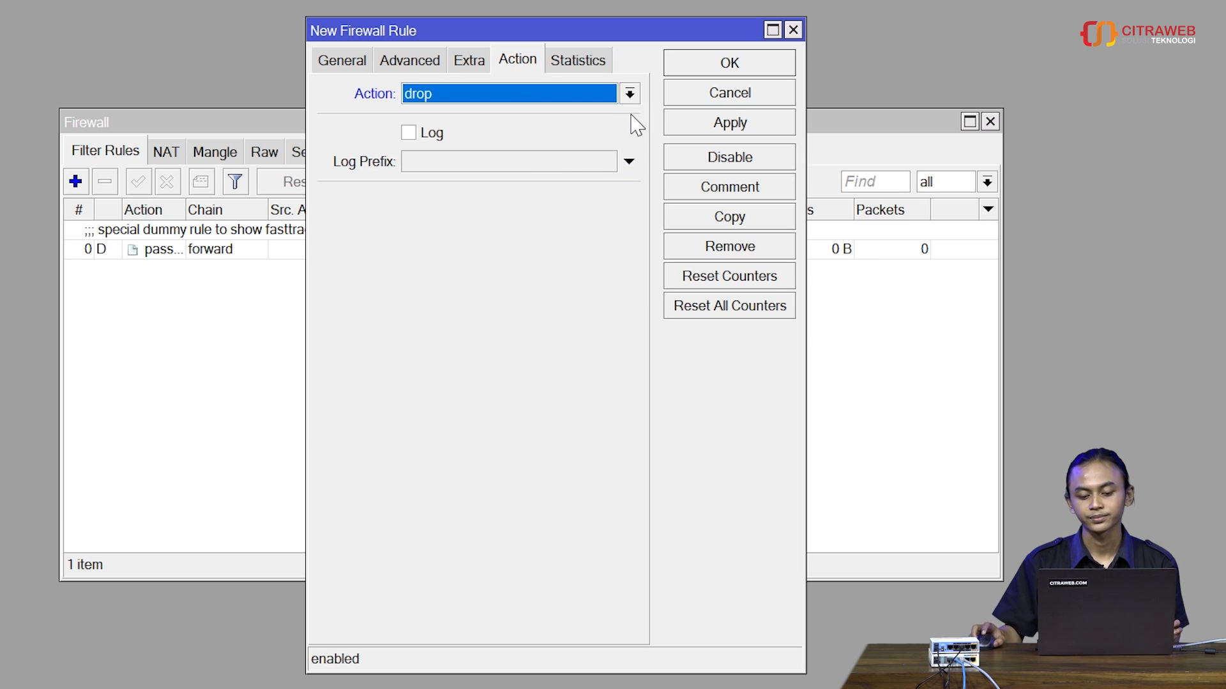
left_click(710, 130)
left_click(704, 69)
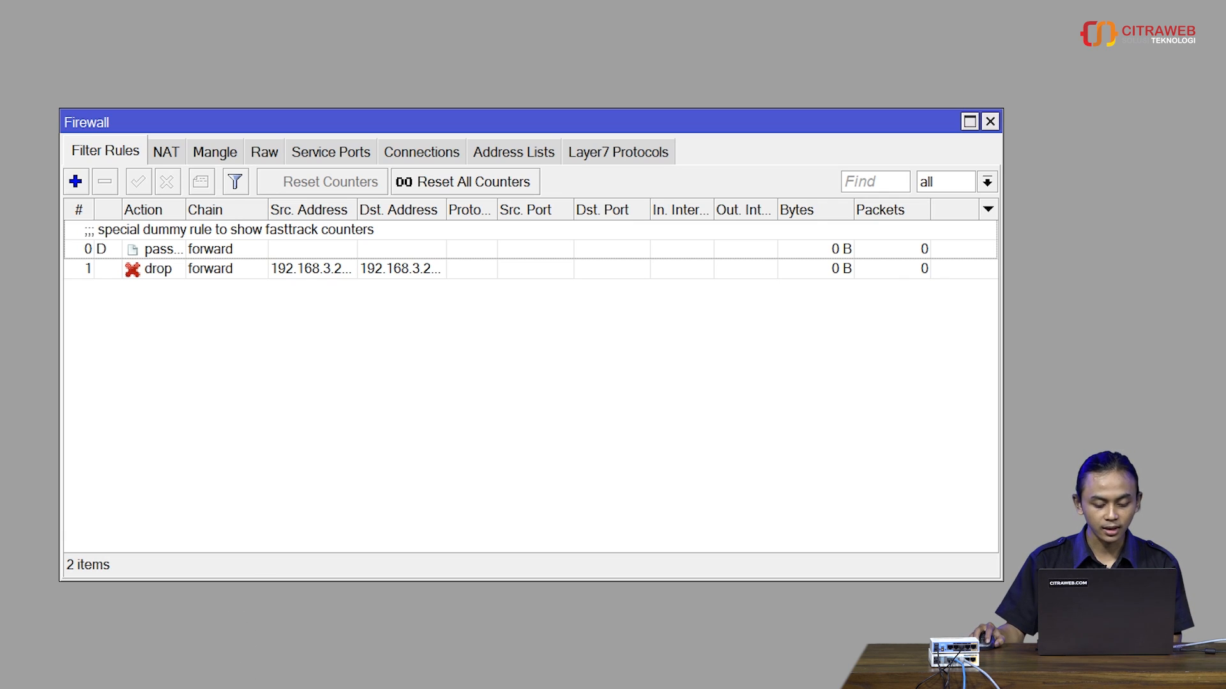
Ping 192.168.3.254 from Command Prompt and check the drop rule's byte and packet counters in WinBox's firewall filter list
left_click(190, 688)
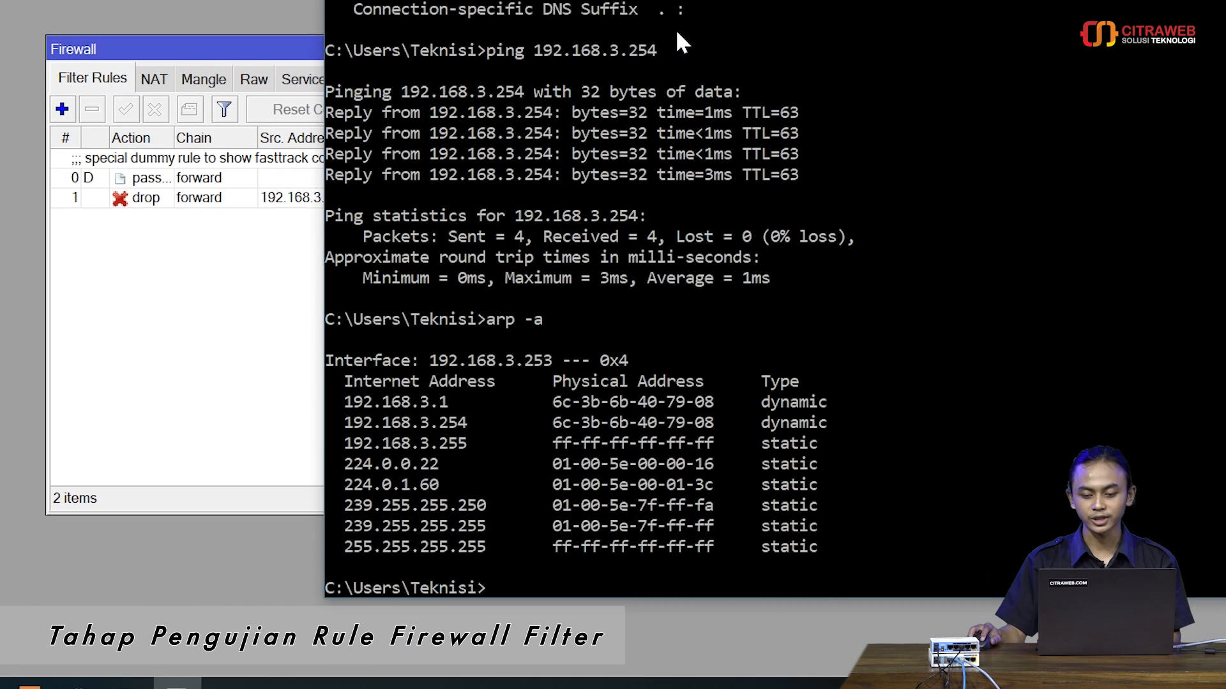
left_click_drag(682, 0, 492, 0)
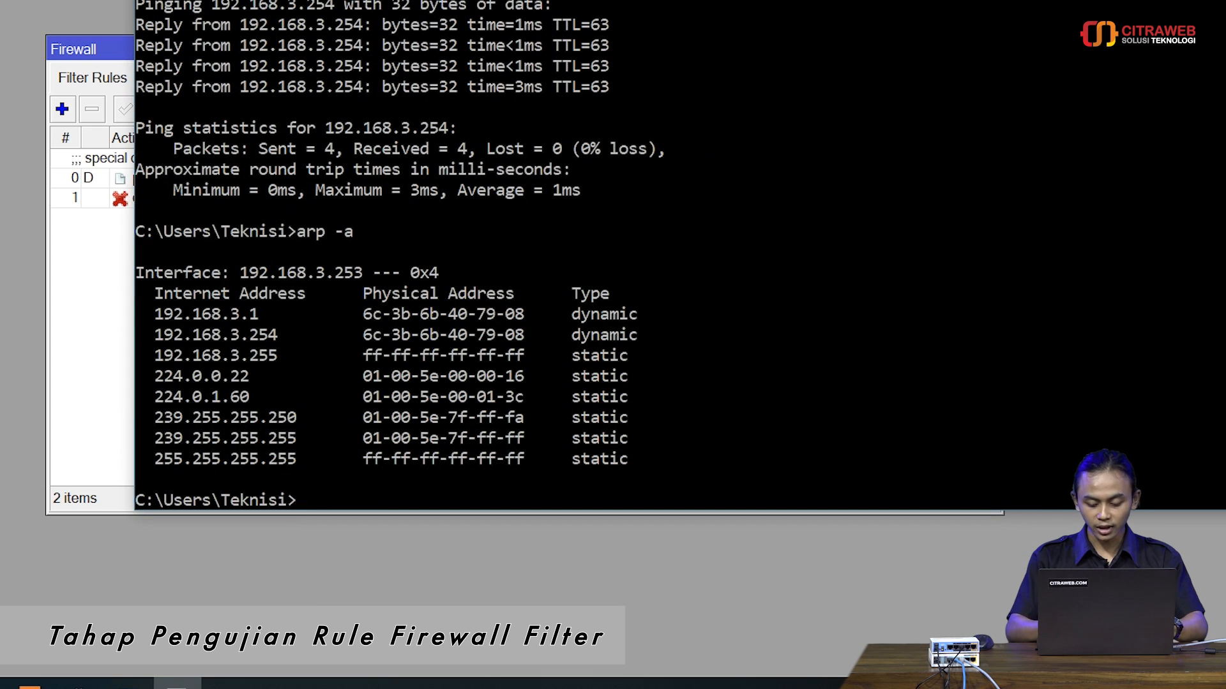
type("ping 192")
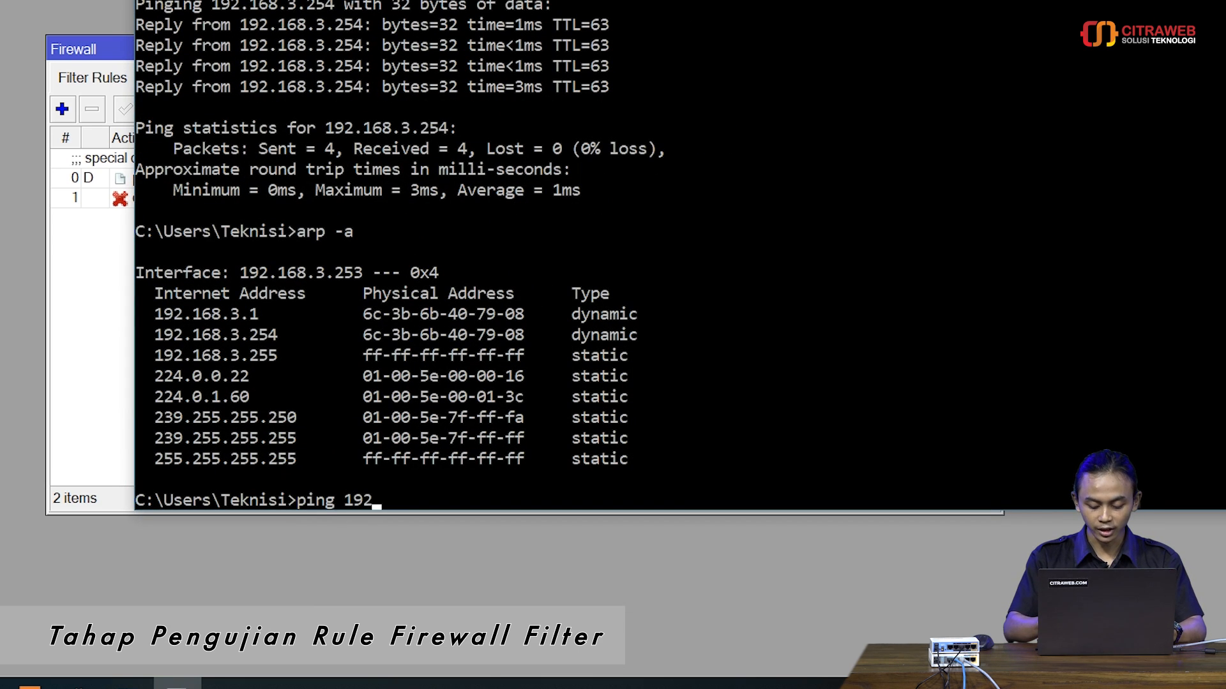
type(".168.3")
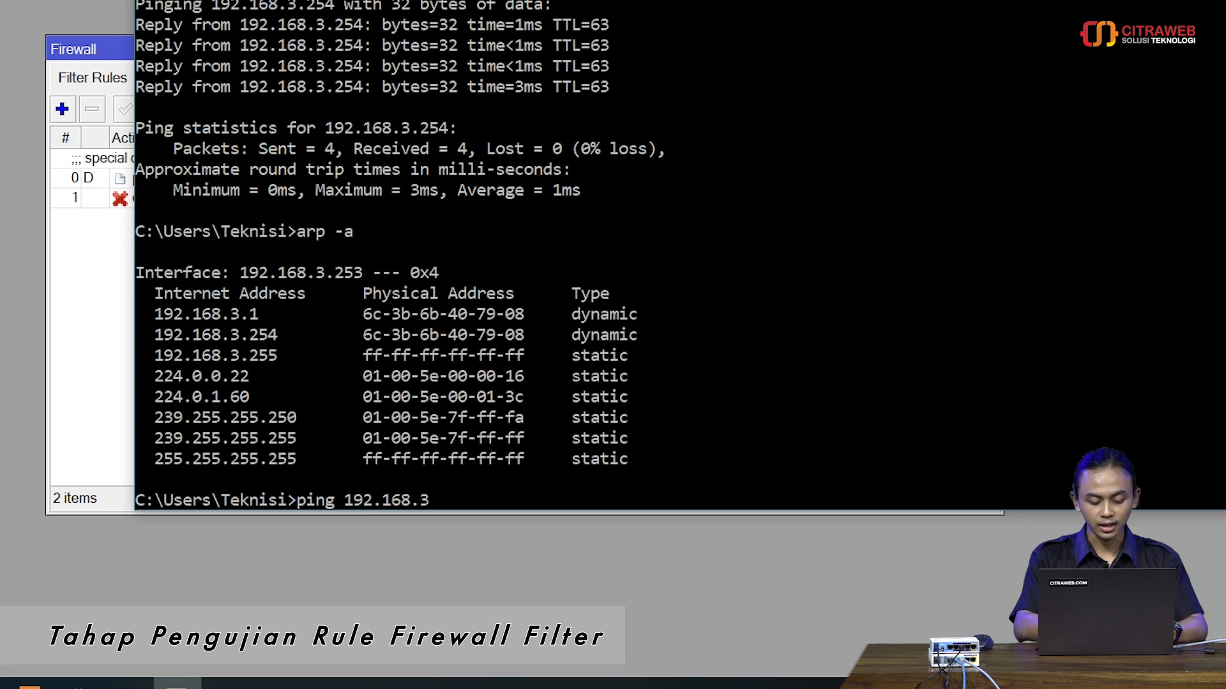
type(".254")
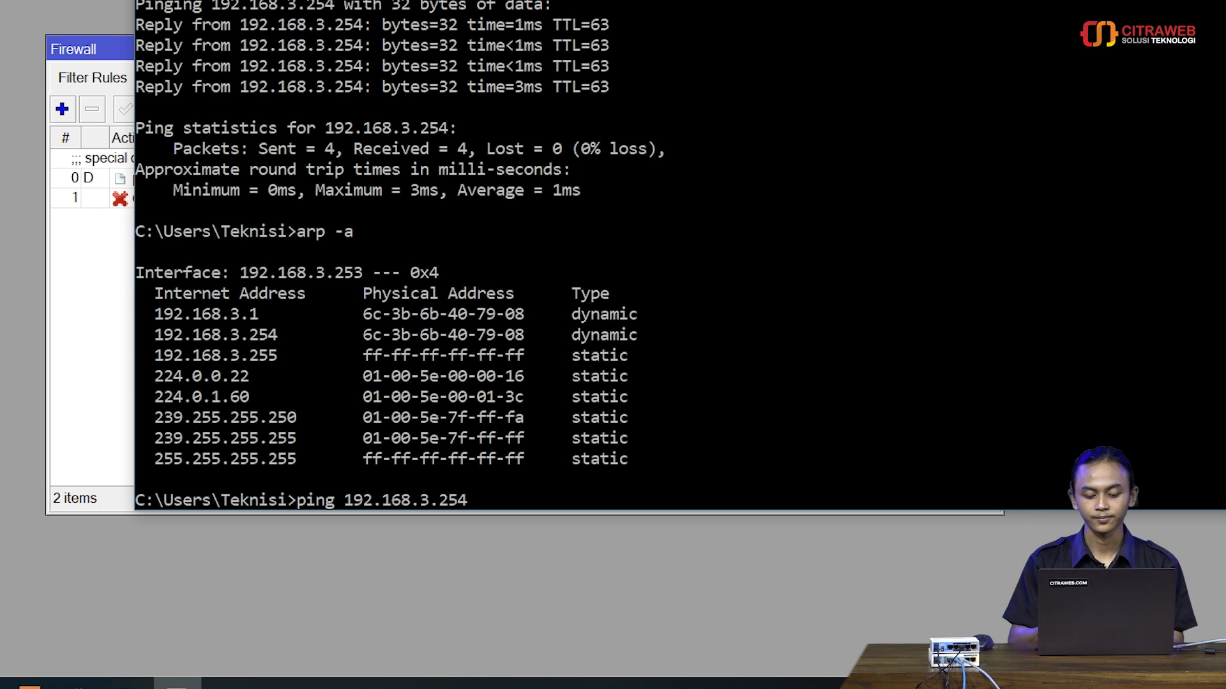
key("Return")
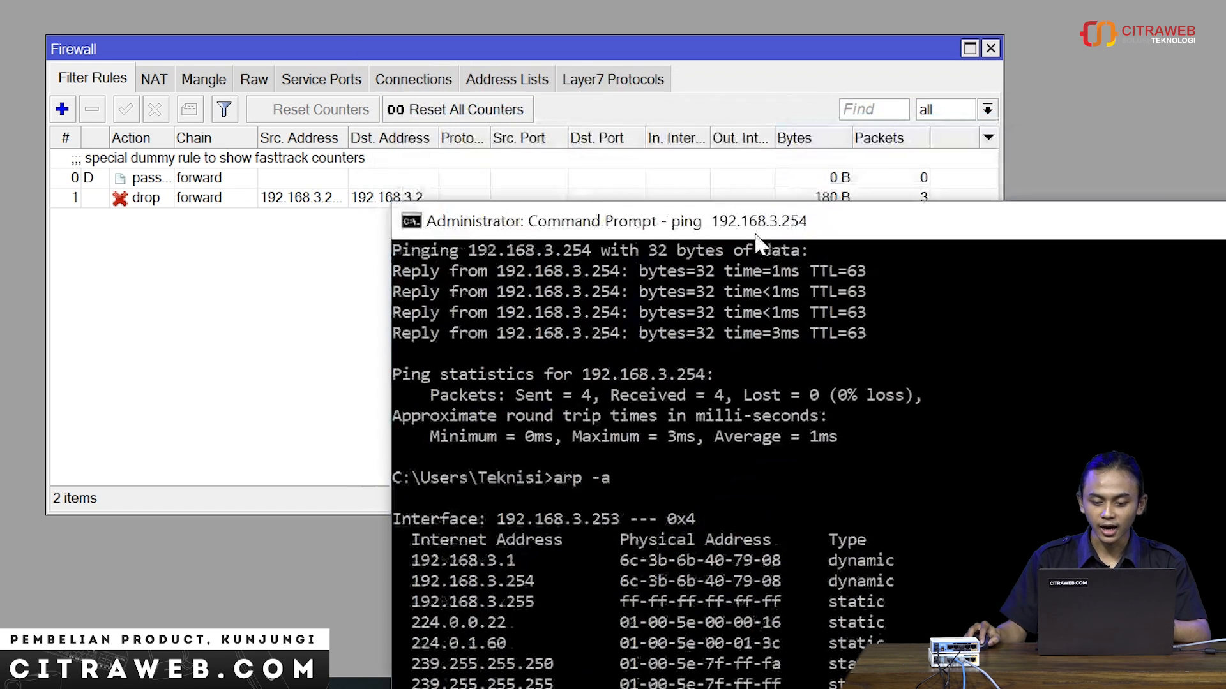
left_click_drag(756, 237, 350, 317)
left_click(220, 204)
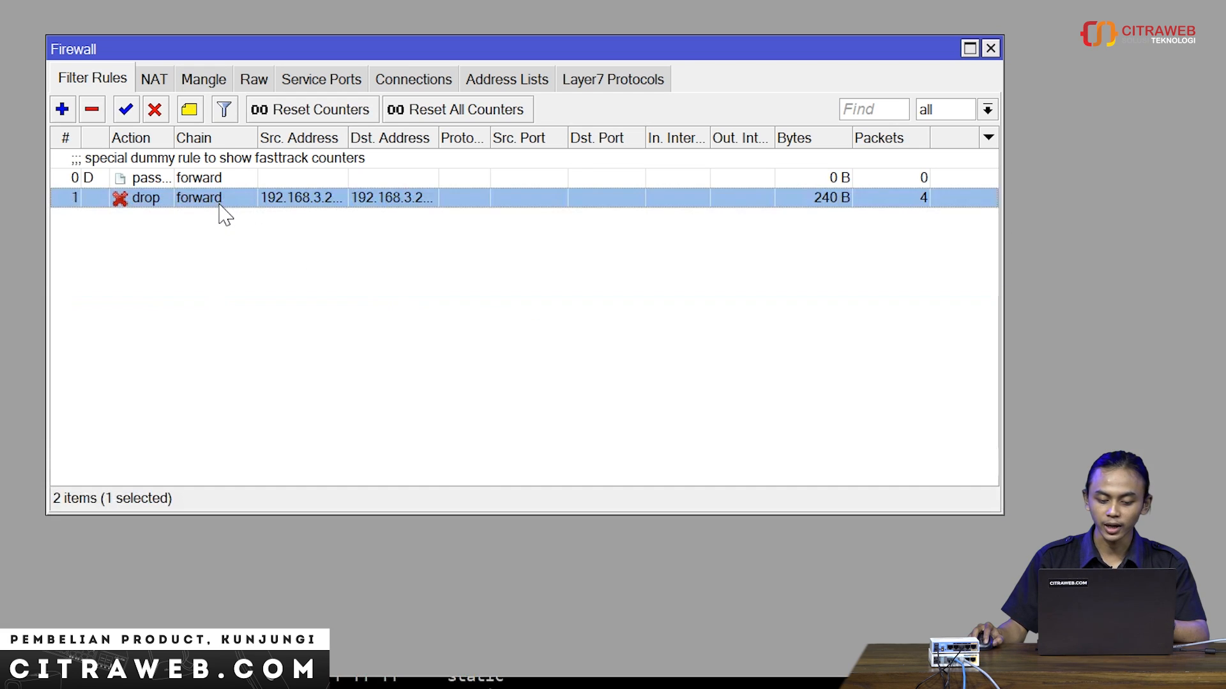